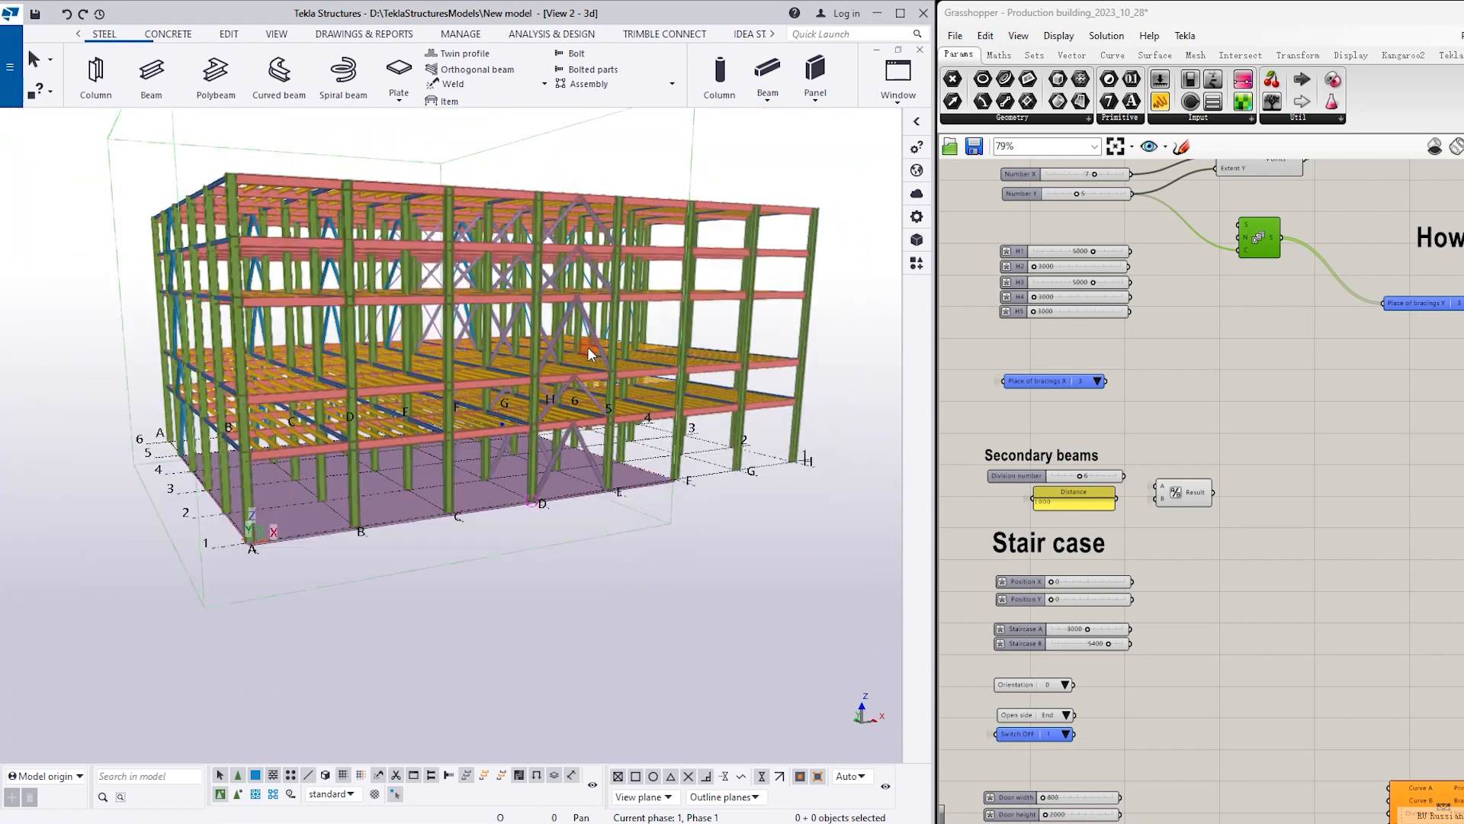
# Inspect the steel frame's bracings along both directions from several sides in the Tekla 3D view
pyautogui.keyDown('ctrl'); pyautogui.moveTo(399, 358); pyautogui.dragTo(649, 366, button='middle'); pyautogui.keyUp('ctrl')
pyautogui.keyDown('ctrl'); pyautogui.moveTo(280, 397); pyautogui.dragTo(354, 373, button='middle'); pyautogui.keyUp('ctrl')
pyautogui.scroll(2, 351, 324)
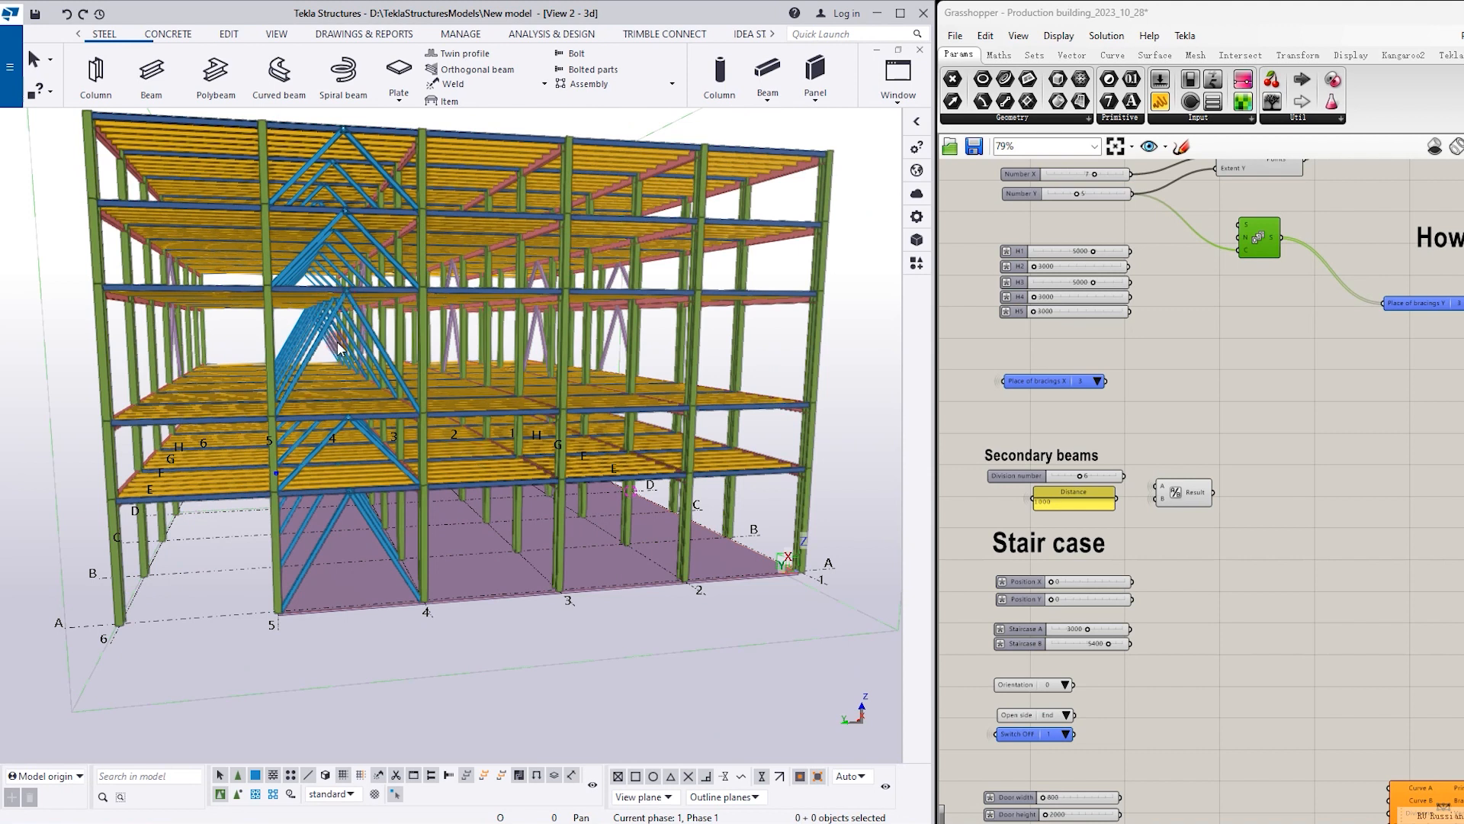
pyautogui.keyDown('ctrl'); pyautogui.moveTo(416, 382); pyautogui.dragTo(365, 415, button='middle'); pyautogui.keyUp('ctrl')
pyautogui.scroll(-4, 365, 416)
pyautogui.keyDown('ctrl'); pyautogui.moveTo(520, 389); pyautogui.dragTo(603, 393, button='middle'); pyautogui.keyUp('ctrl')
pyautogui.scroll(2, 602, 393)
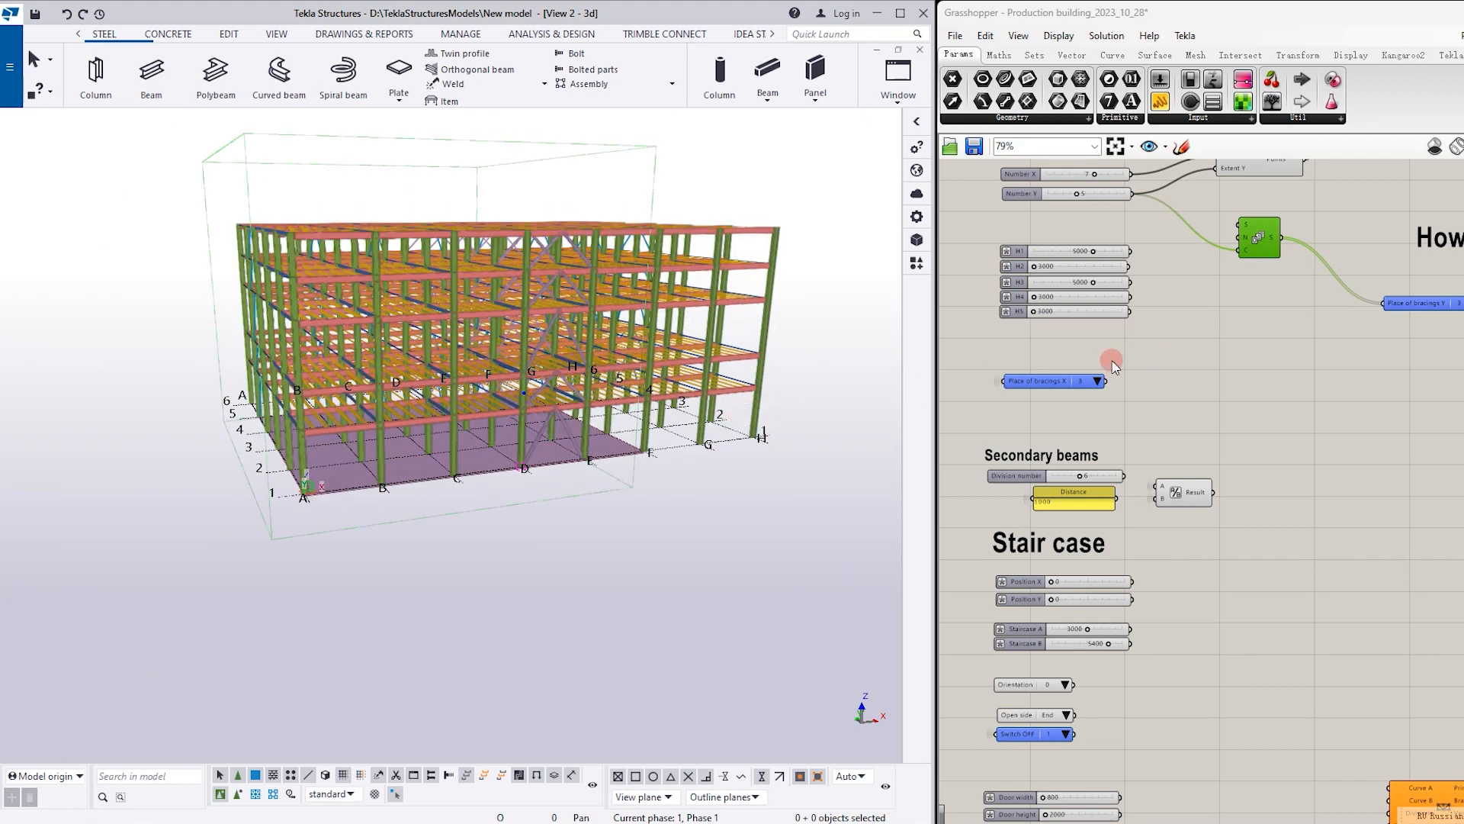
# Try positions 1, 2 and 4 for Place of bracings X and return the selector to 3
pyautogui.scroll(3, 1080, 372)
pyautogui.scroll(3, 588, 388)
pyautogui.scroll(3, 1070, 395)
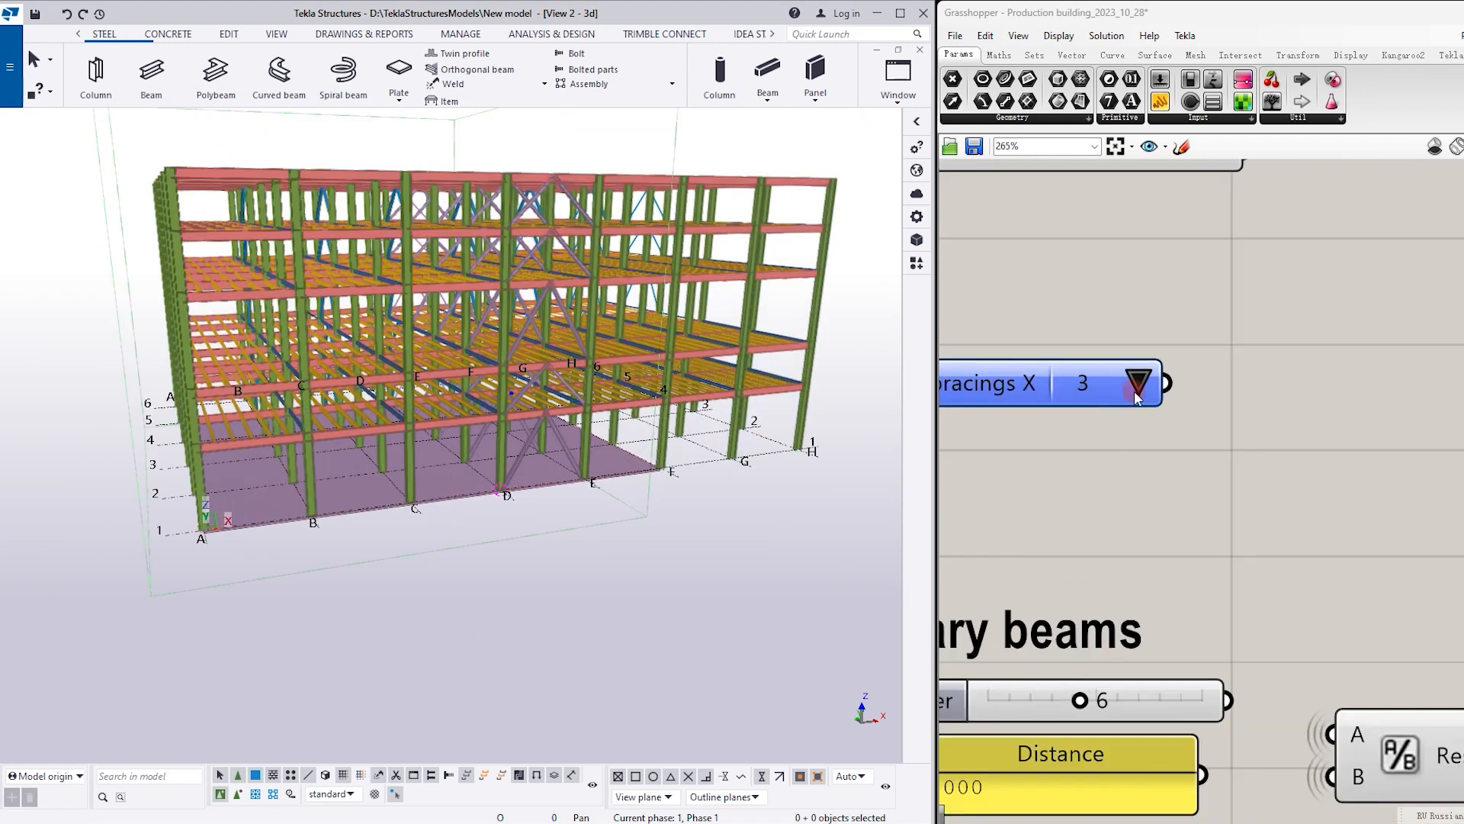
pyautogui.scroll(-3, 1187, 432)
pyautogui.click(1163, 408)
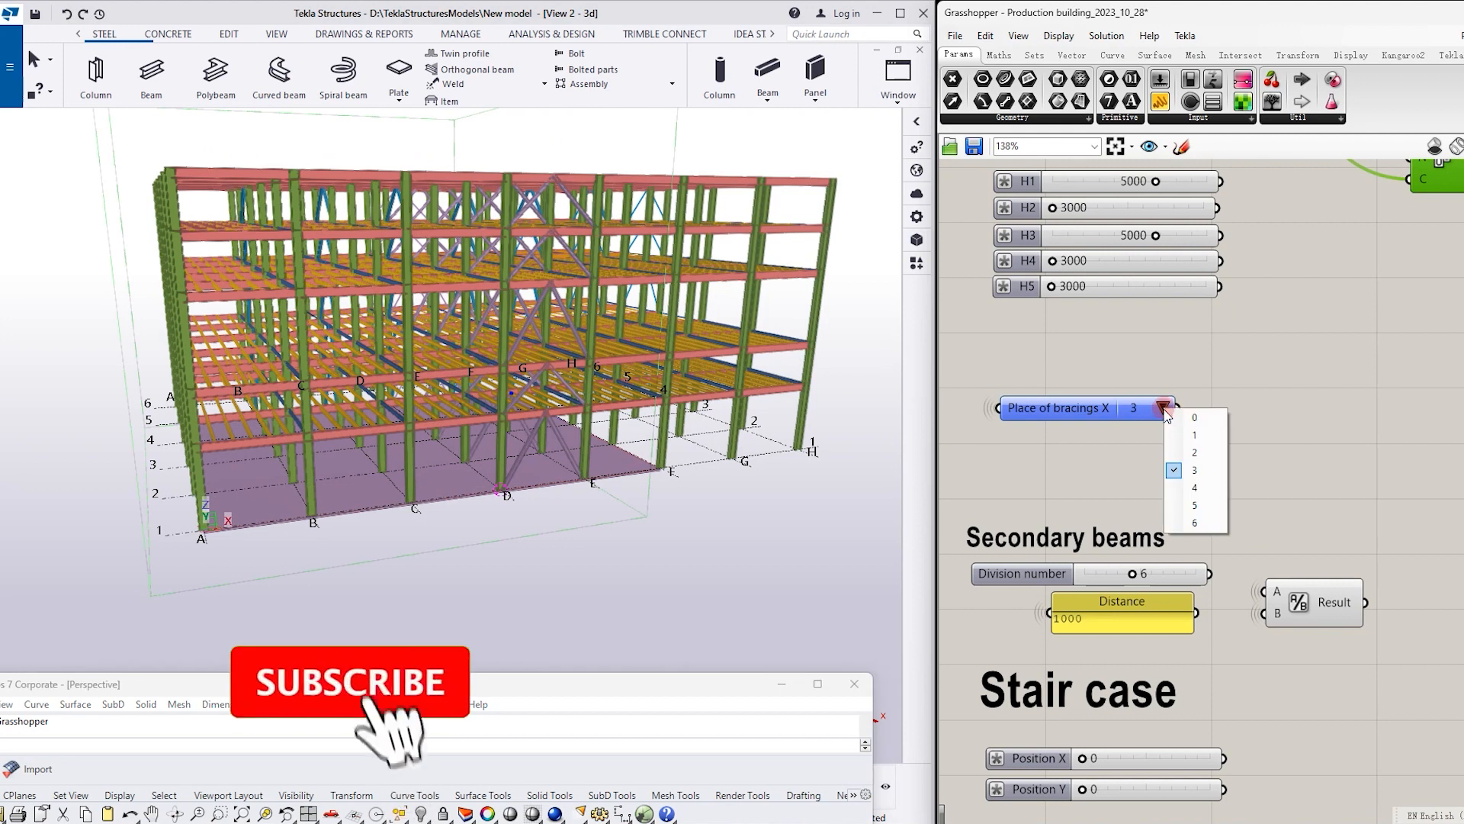
pyautogui.click(1187, 437)
pyautogui.click(1163, 408)
pyautogui.click(1189, 454)
pyautogui.click(1162, 408)
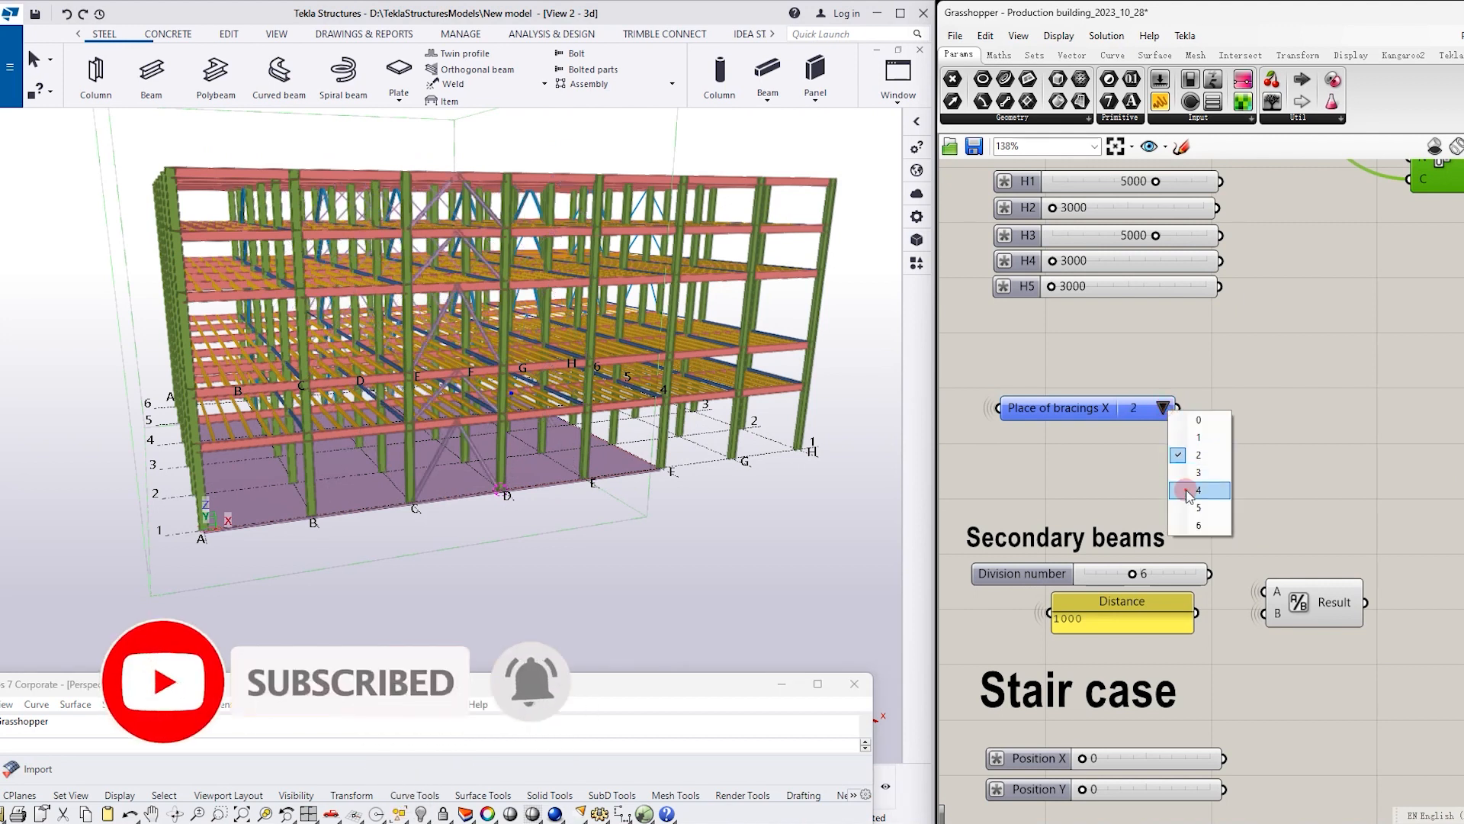
pyautogui.click(1187, 492)
pyautogui.click(1163, 408)
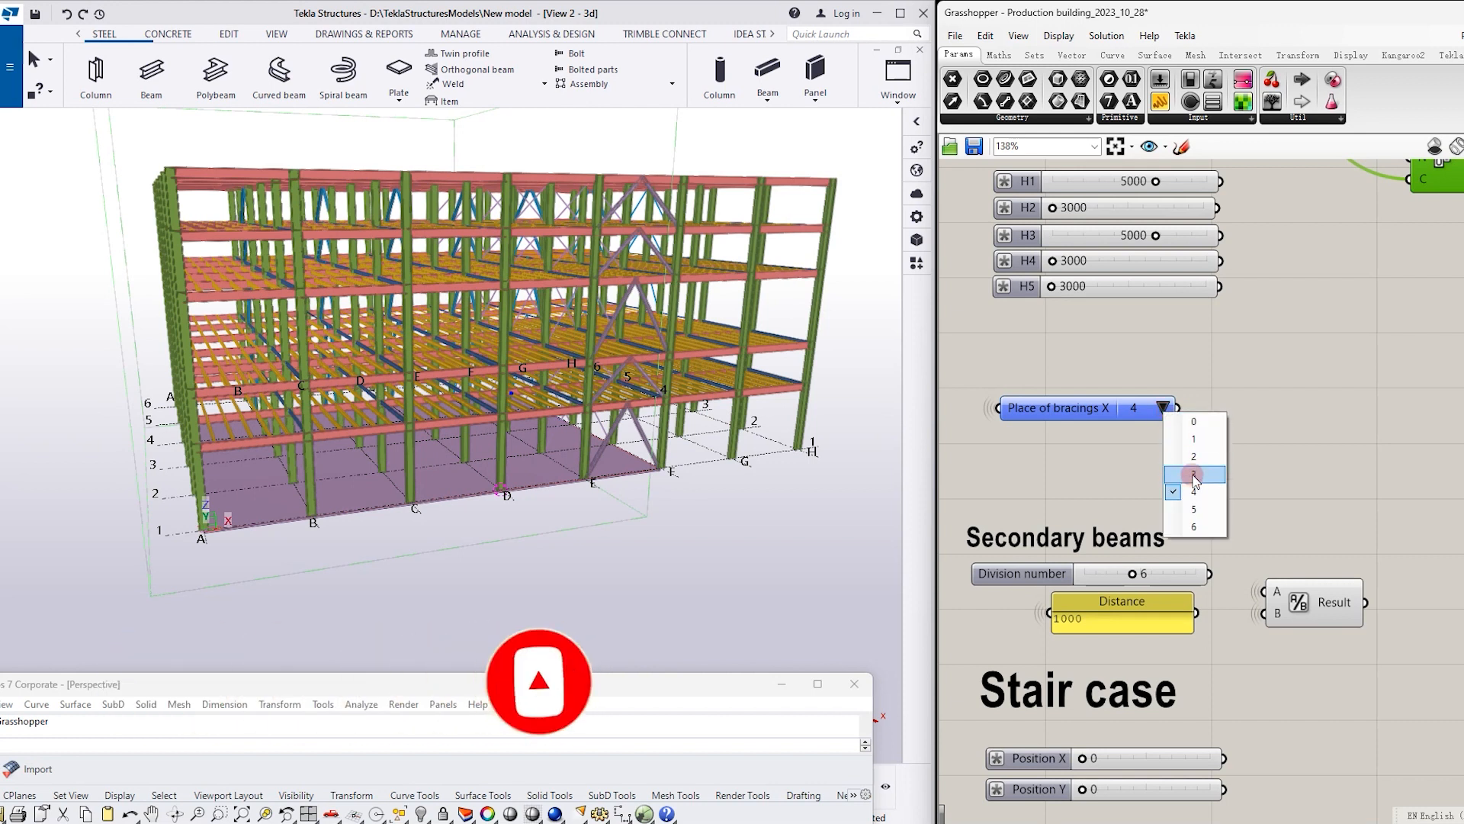
pyautogui.click(1187, 473)
# Locate the Bracings along Y section and its highlighted first group on the Grasshopper canvas
pyautogui.scroll(-10, 1034, 411)
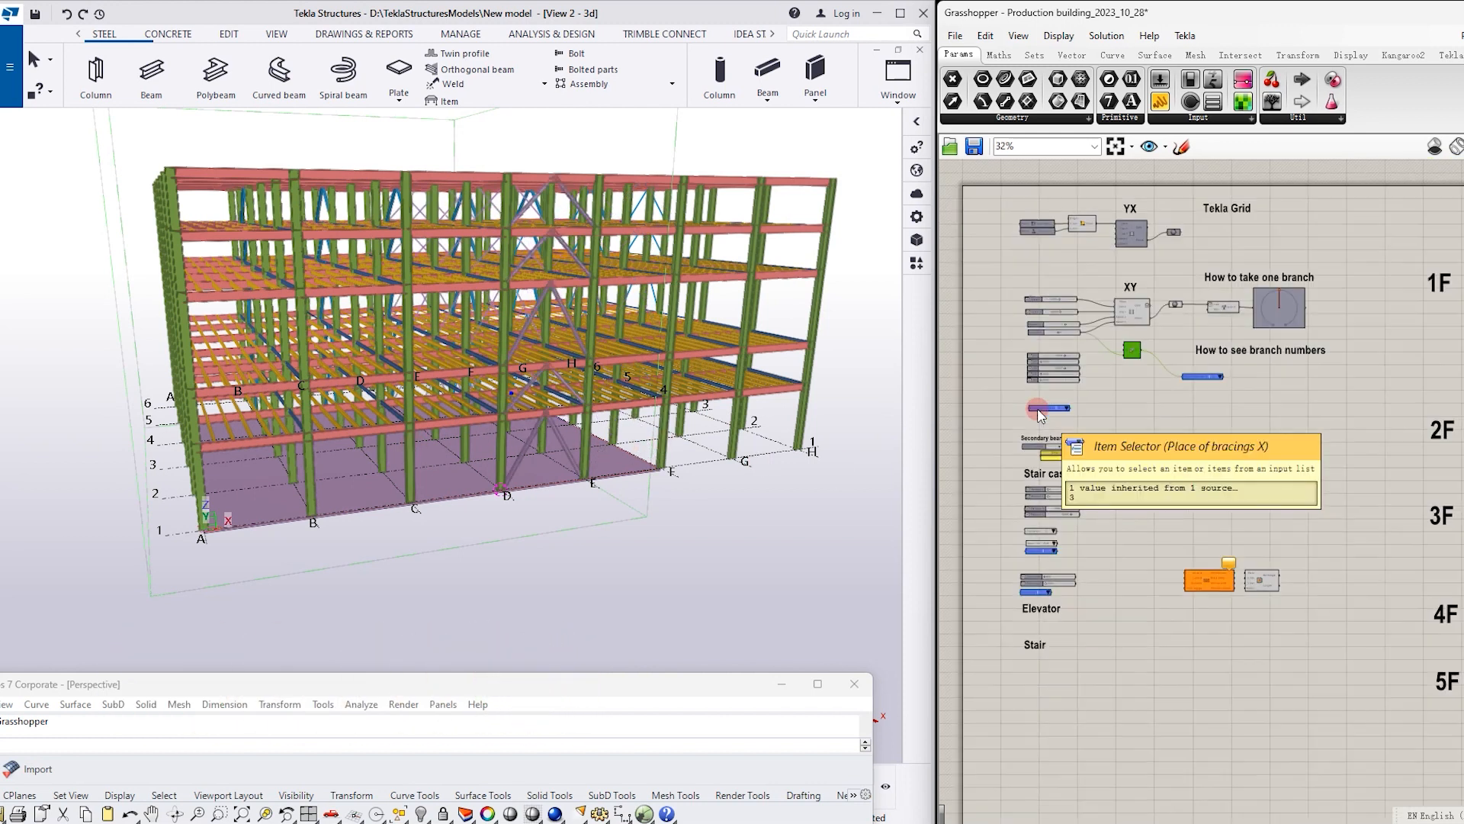
pyautogui.scroll(3, 1405, 378)
pyautogui.scroll(-3, 1392, 400)
pyautogui.moveTo(1390, 407); pyautogui.dragTo(1114, 398, button='right')
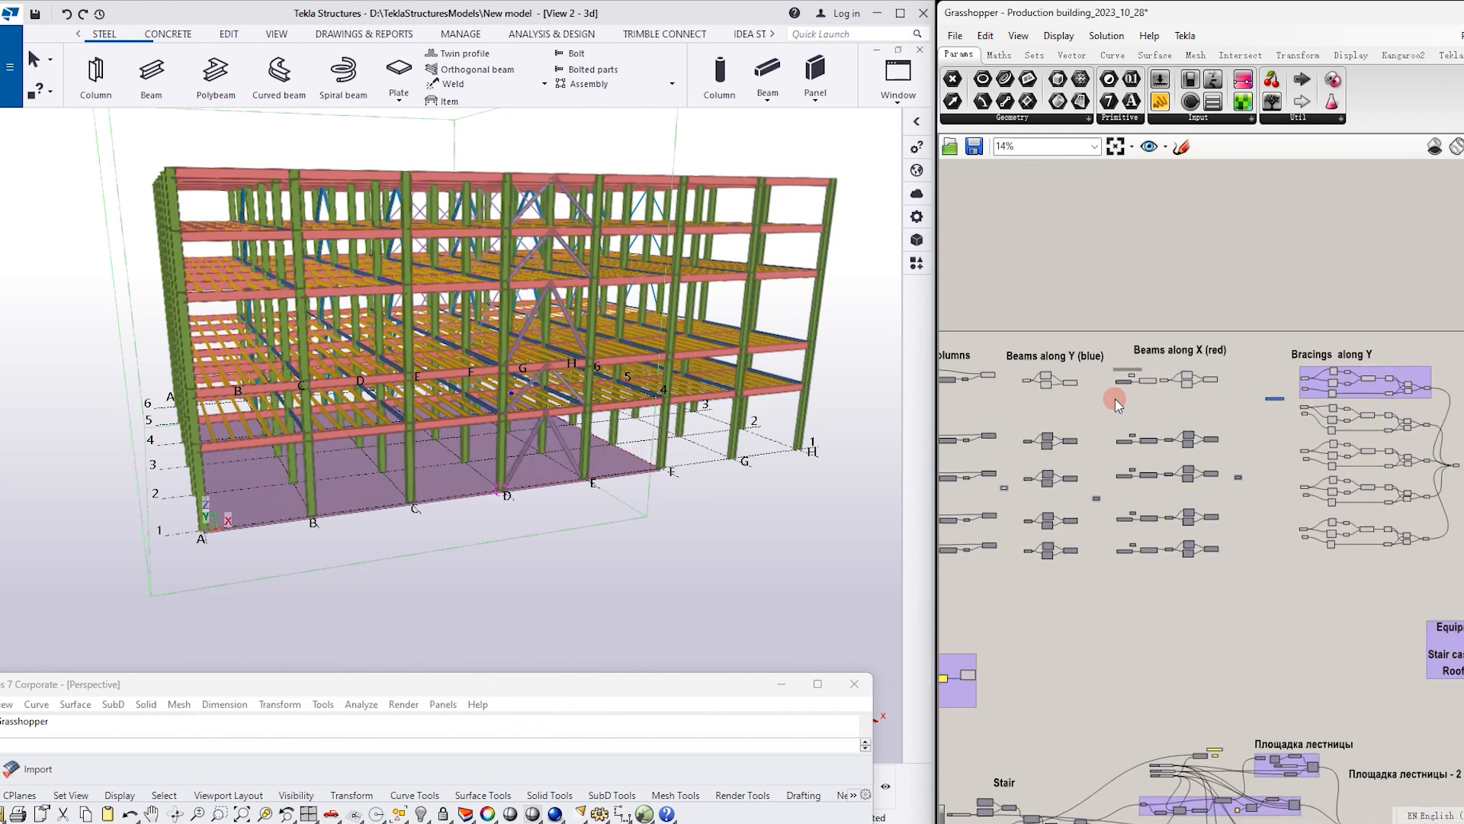
pyautogui.scroll(-4, 1243, 399)
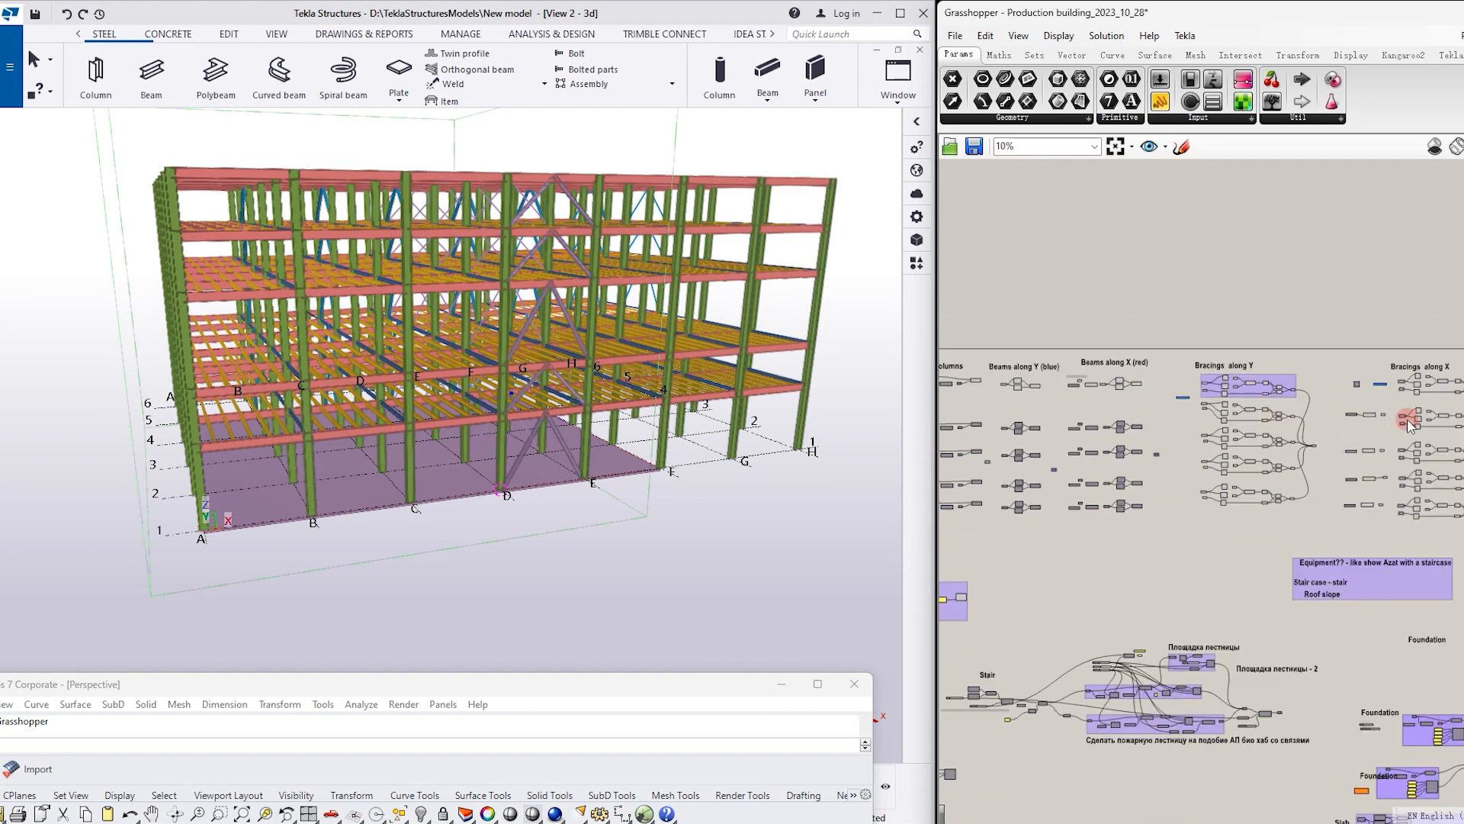
pyautogui.moveTo(1442, 420); pyautogui.dragTo(1301, 410, button='right')
pyautogui.scroll(8, 1026, 386)
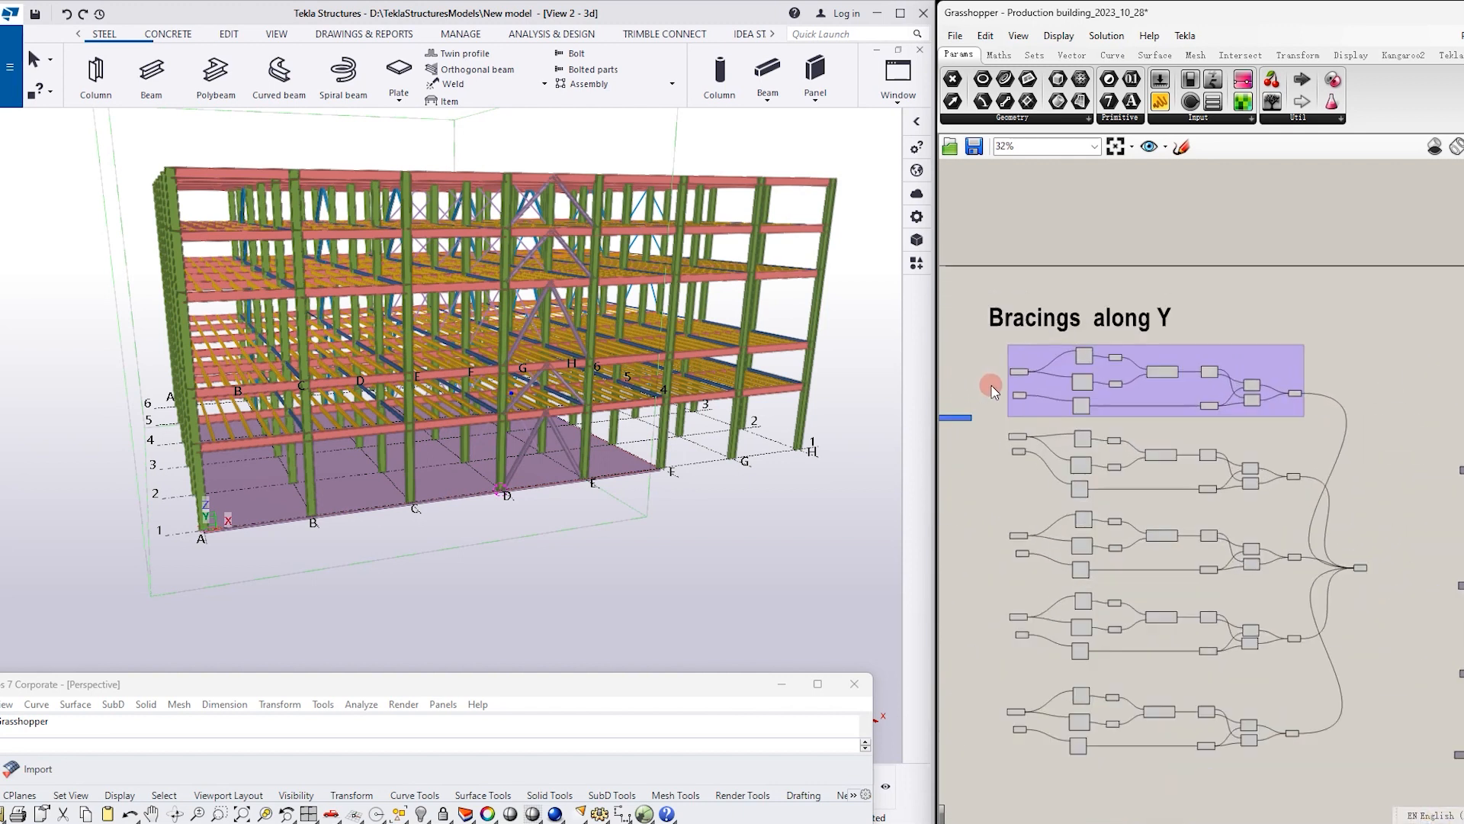
pyautogui.scroll(3, 1026, 387)
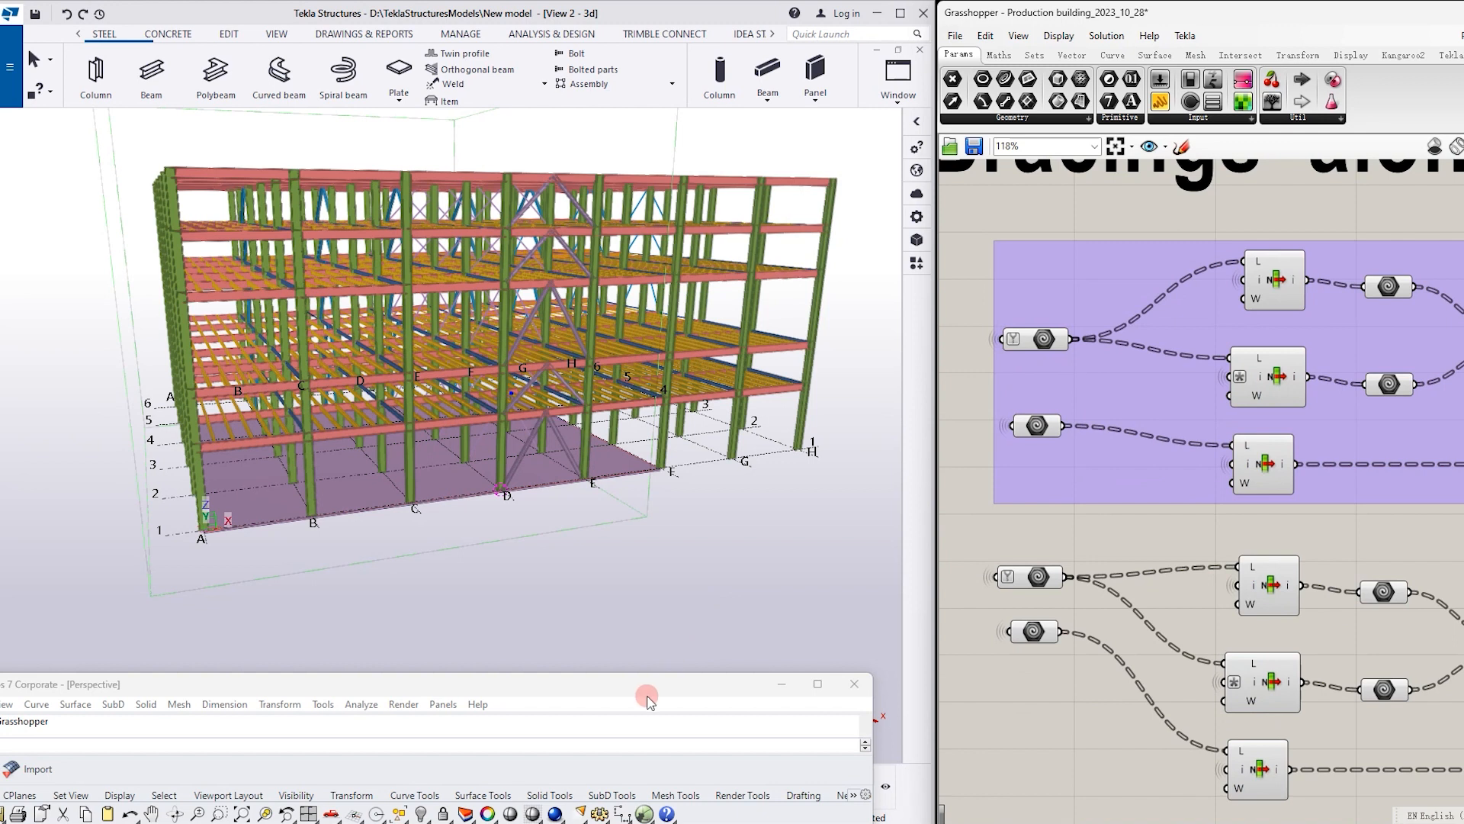
# Bring the Rhino window up over Tekla Structures and examine the ground-floor bracing lines in the Perspective viewport
pyautogui.moveTo(643, 685); pyautogui.dragTo(705, 99)
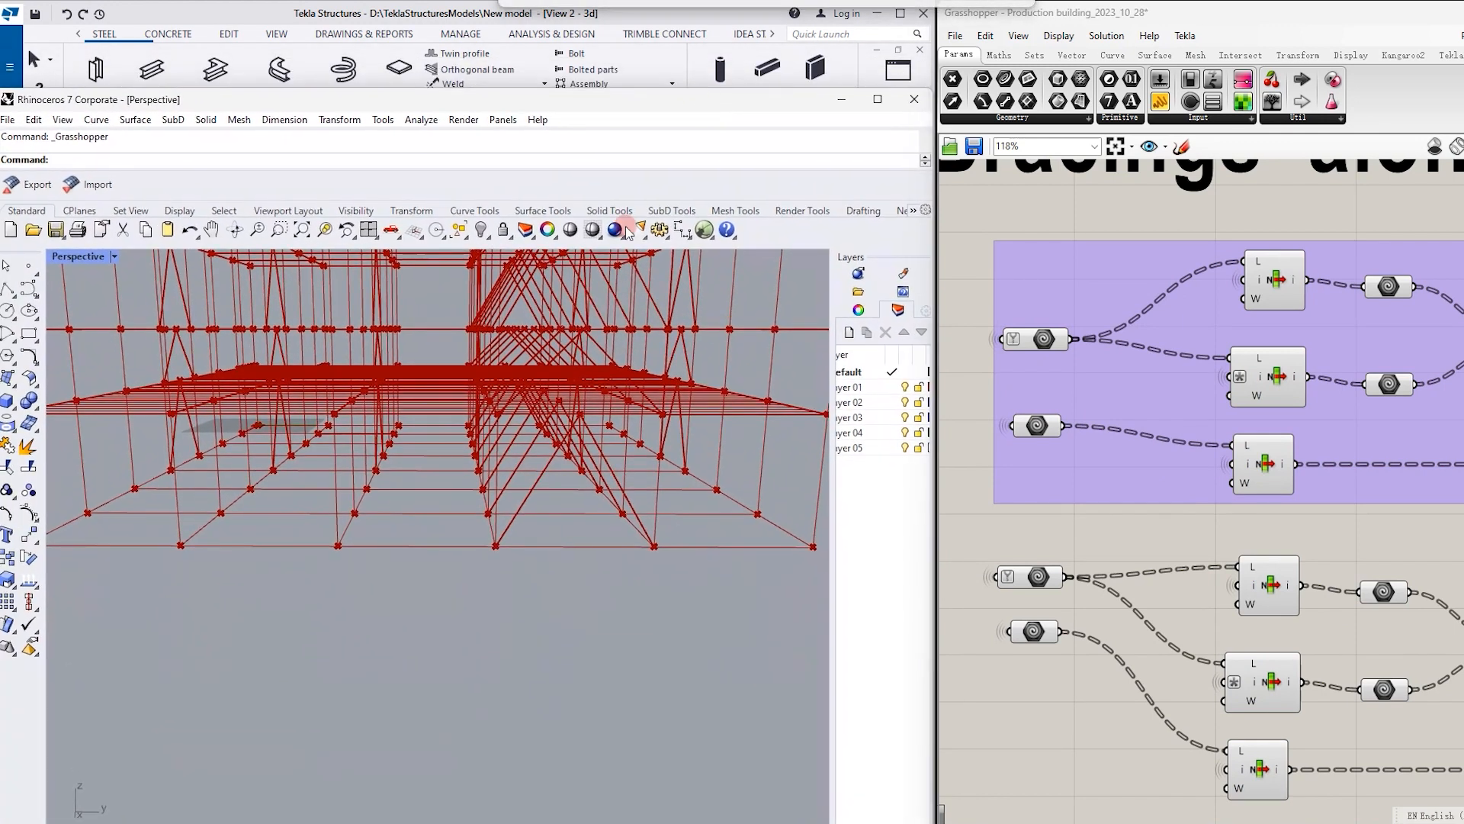
pyautogui.click(429, 493)
pyautogui.scroll(-5, 429, 492)
pyautogui.scroll(3, 433, 493)
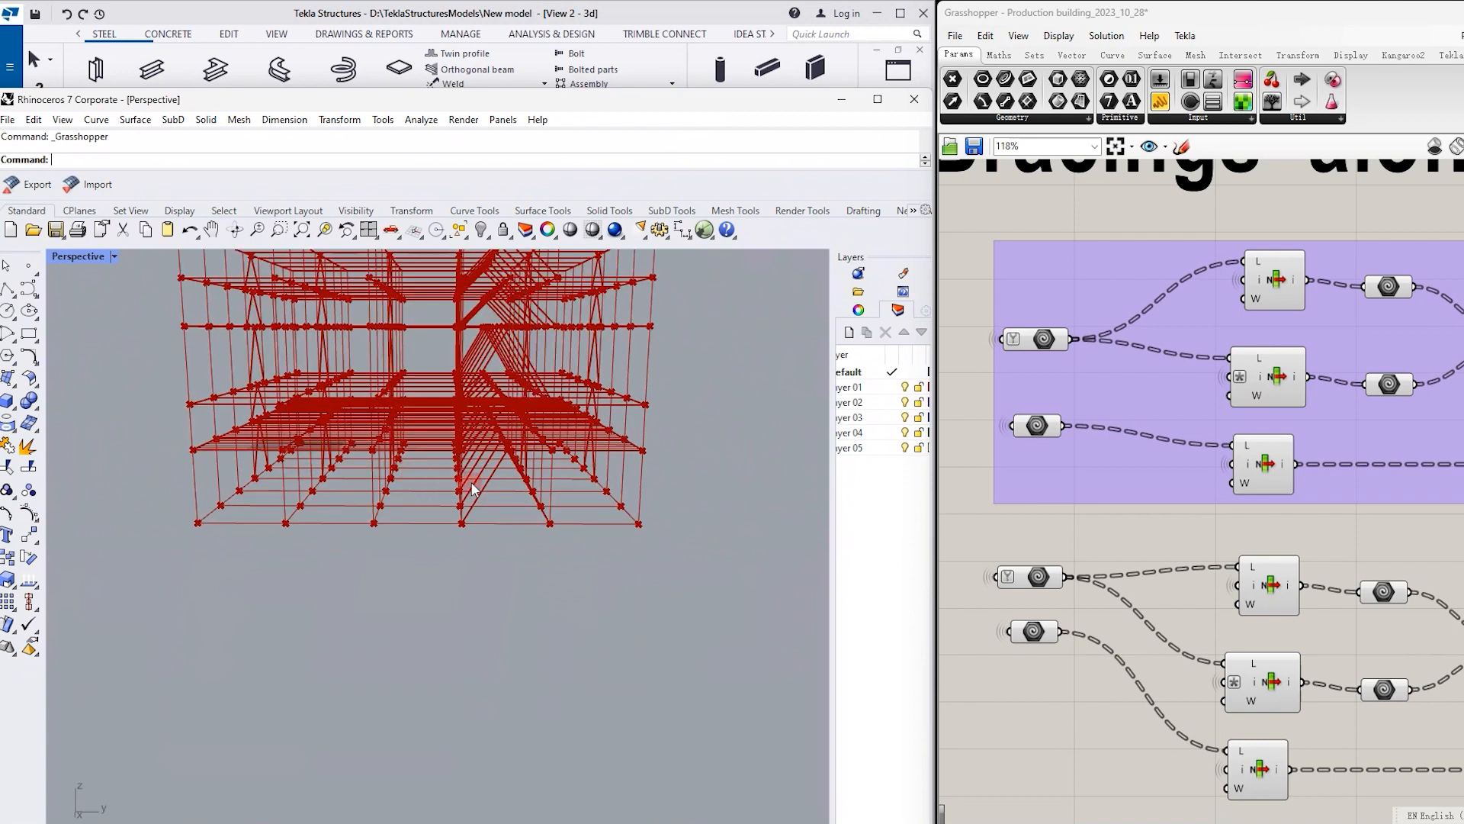
pyautogui.scroll(-3, 1205, 377)
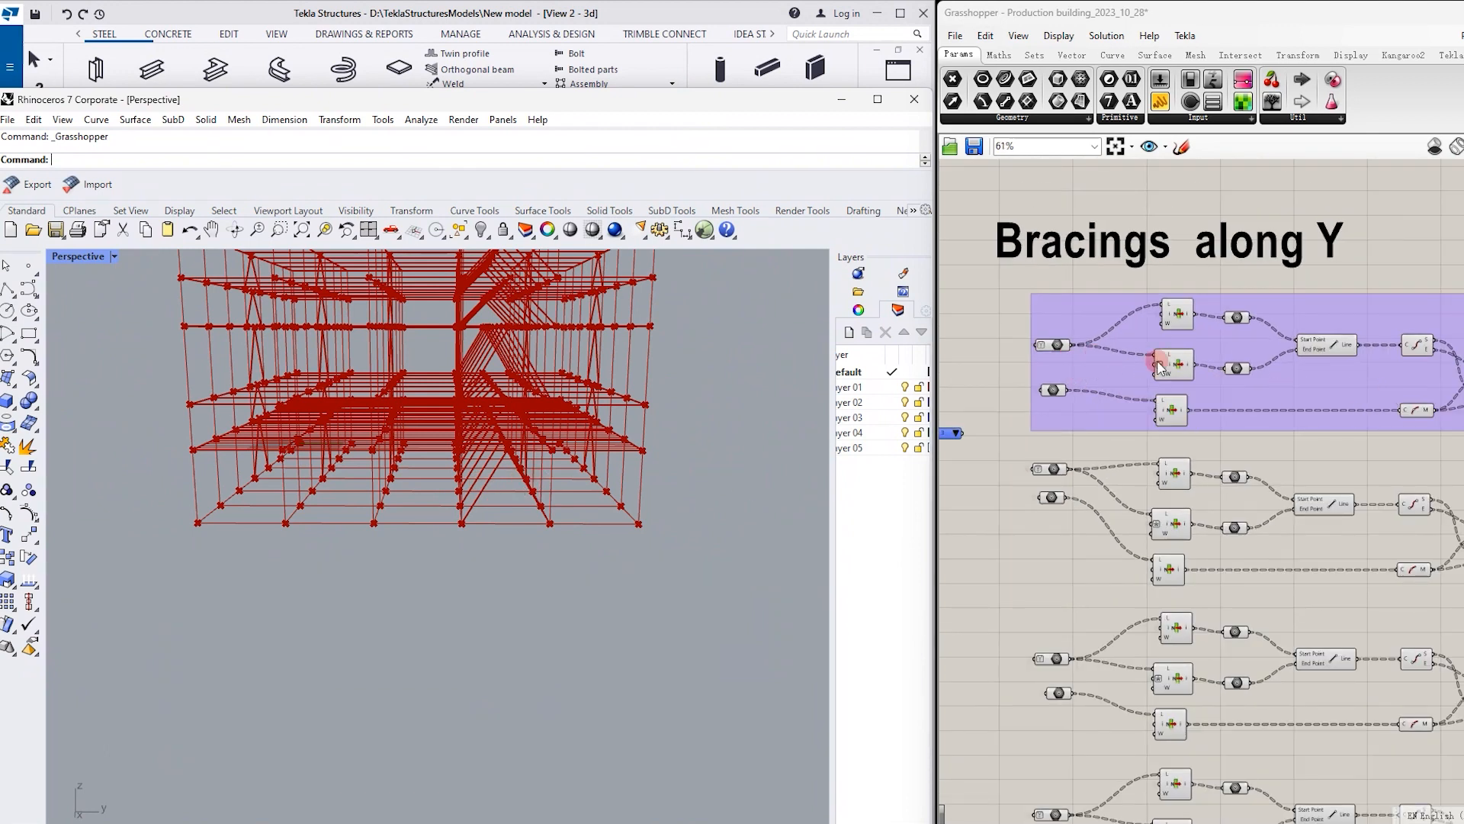
pyautogui.scroll(3, 540, 482)
pyautogui.scroll(-2, 533, 455)
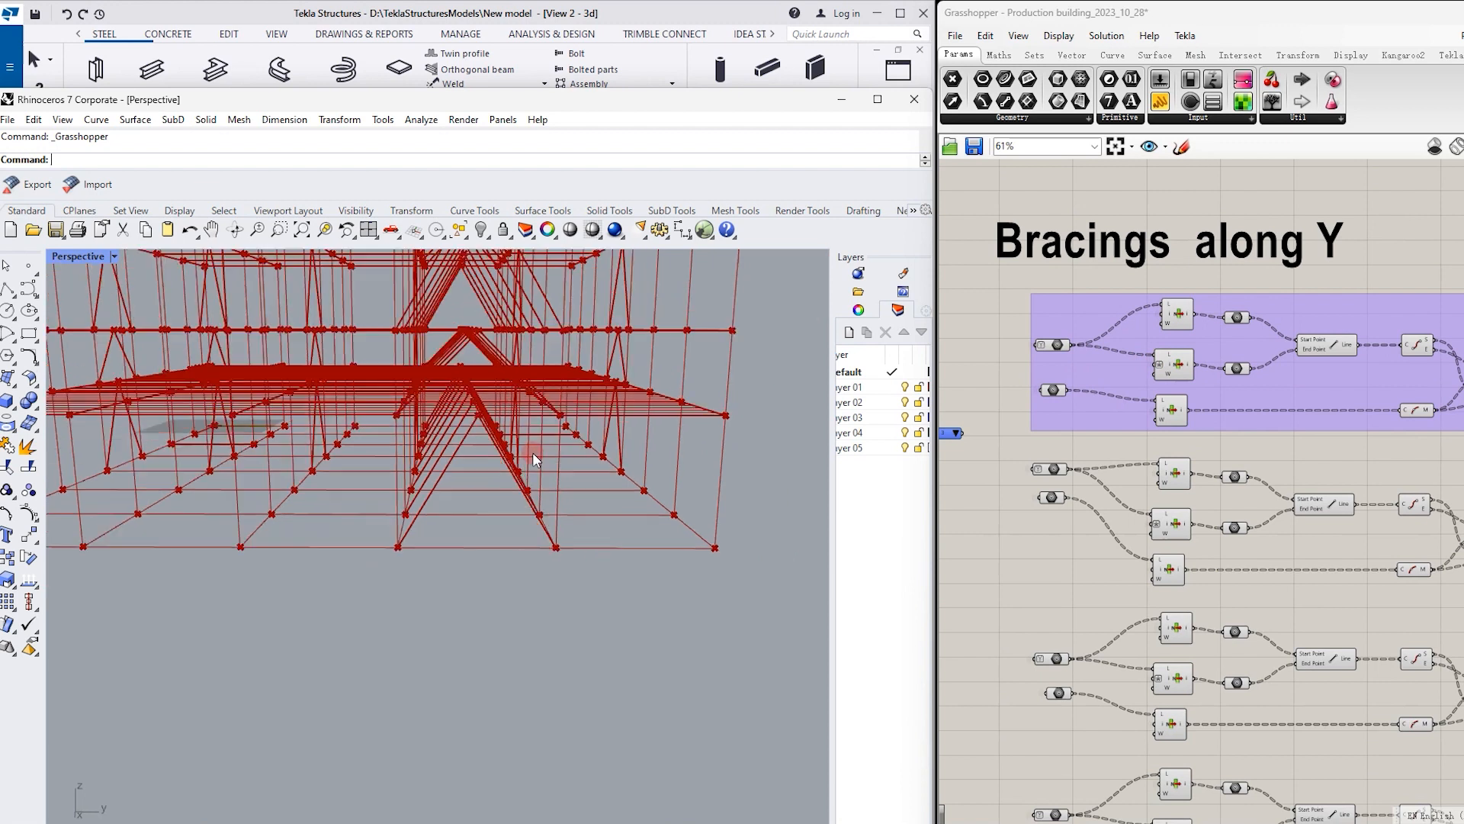
pyautogui.middleClick(473, 509)
pyautogui.moveTo(528, 602); pyautogui.dragTo(514, 537, button='right')
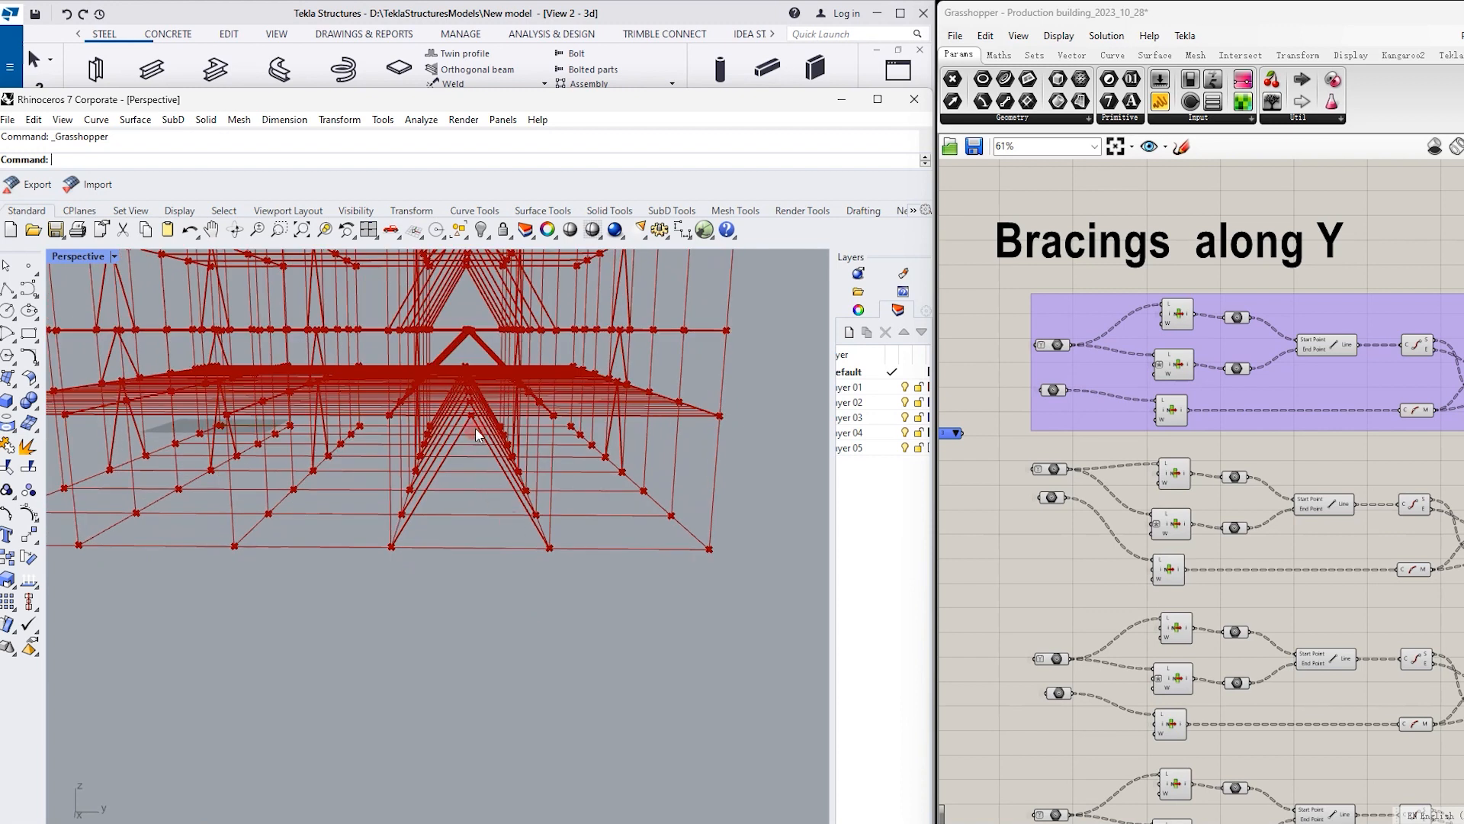
pyautogui.scroll(2, 472, 424)
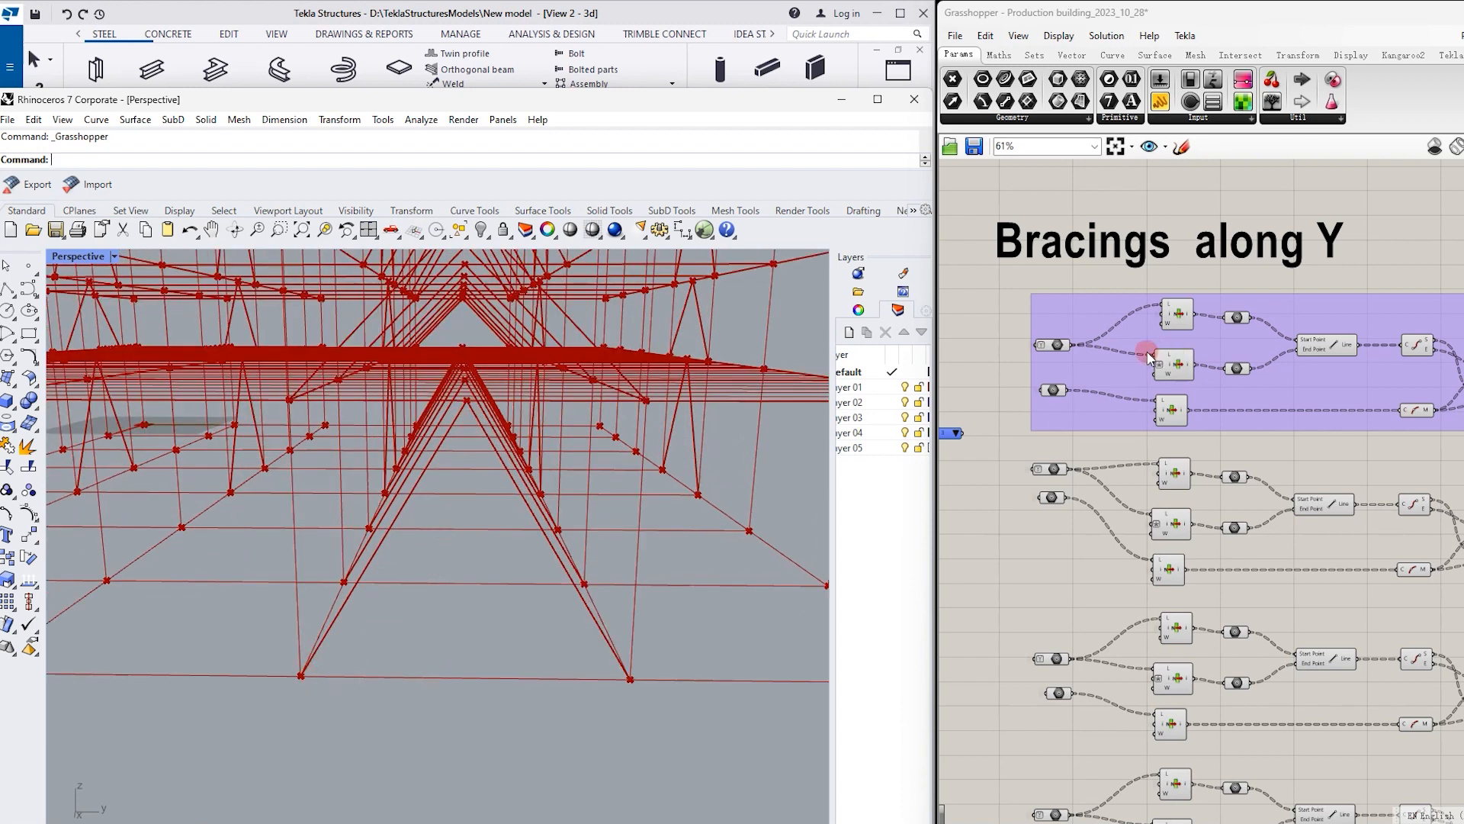
# Highlight the first Bracings along Y group's final output to view its bracing lines in the Rhino model
pyautogui.scroll(-3, 1075, 374)
pyautogui.scroll(1, 1415, 388)
pyautogui.click(1403, 331)
pyautogui.click(1463, 374)
pyautogui.click(1446, 384)
pyautogui.moveTo(629, 424); pyautogui.dragTo(565, 506, button='right')
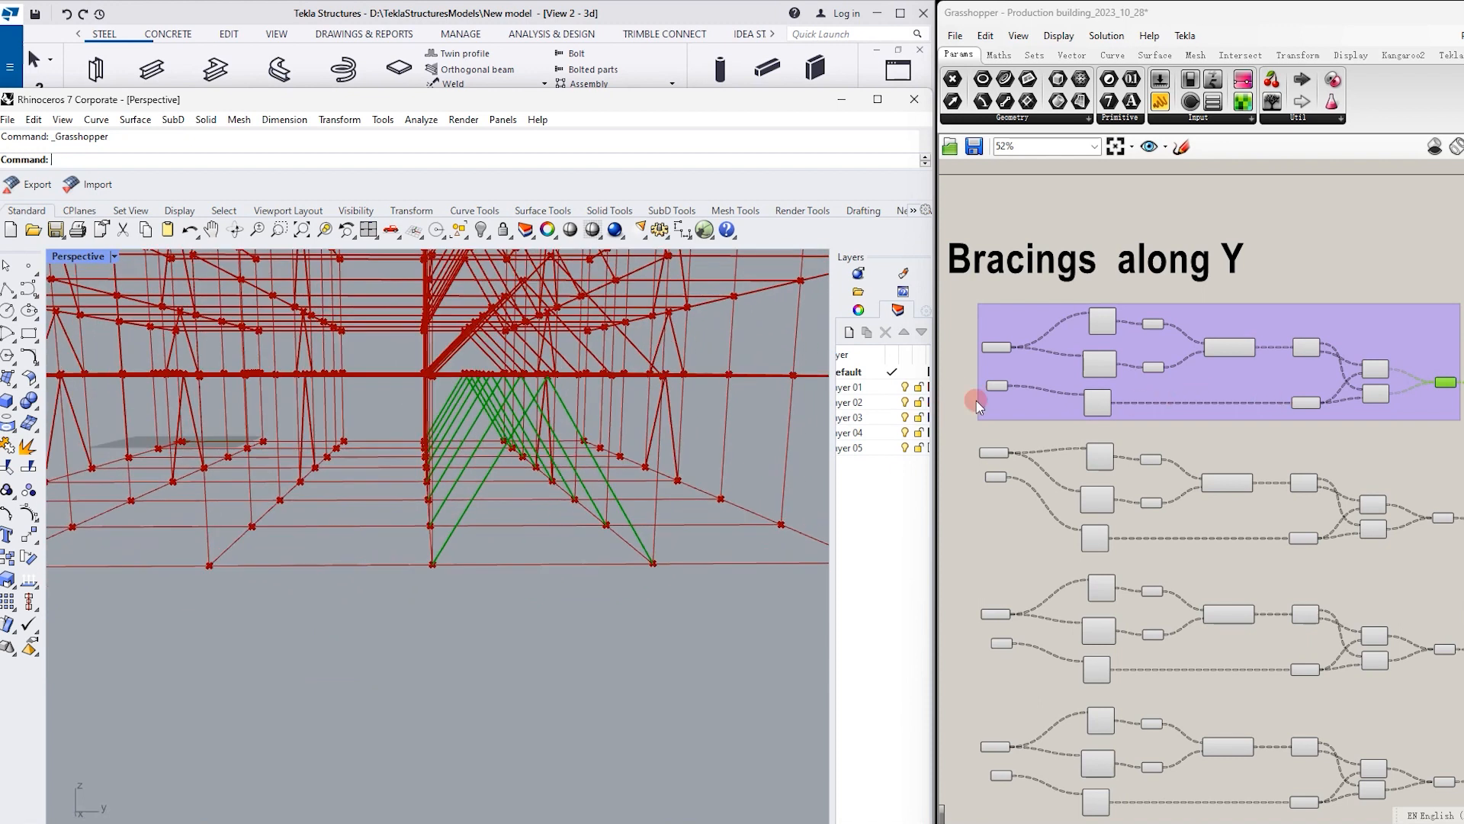
# Highlight the first group's lower bracing Line component and the geometry parameters feeding the line's start and end points
pyautogui.scroll(2, 976, 400)
pyautogui.scroll(1, 990, 359)
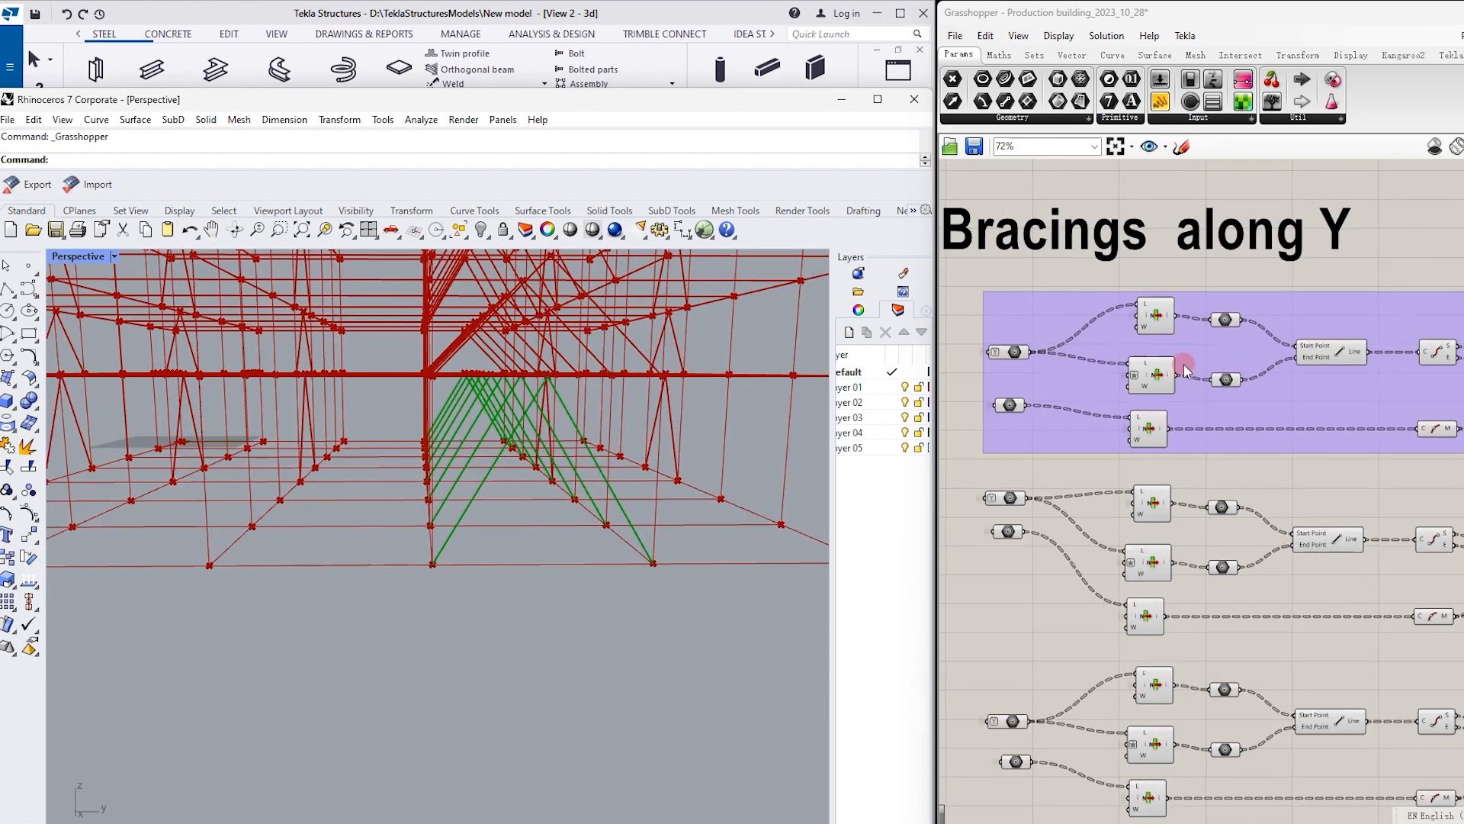
pyautogui.scroll(-1, 1423, 370)
pyautogui.scroll(1, 1386, 377)
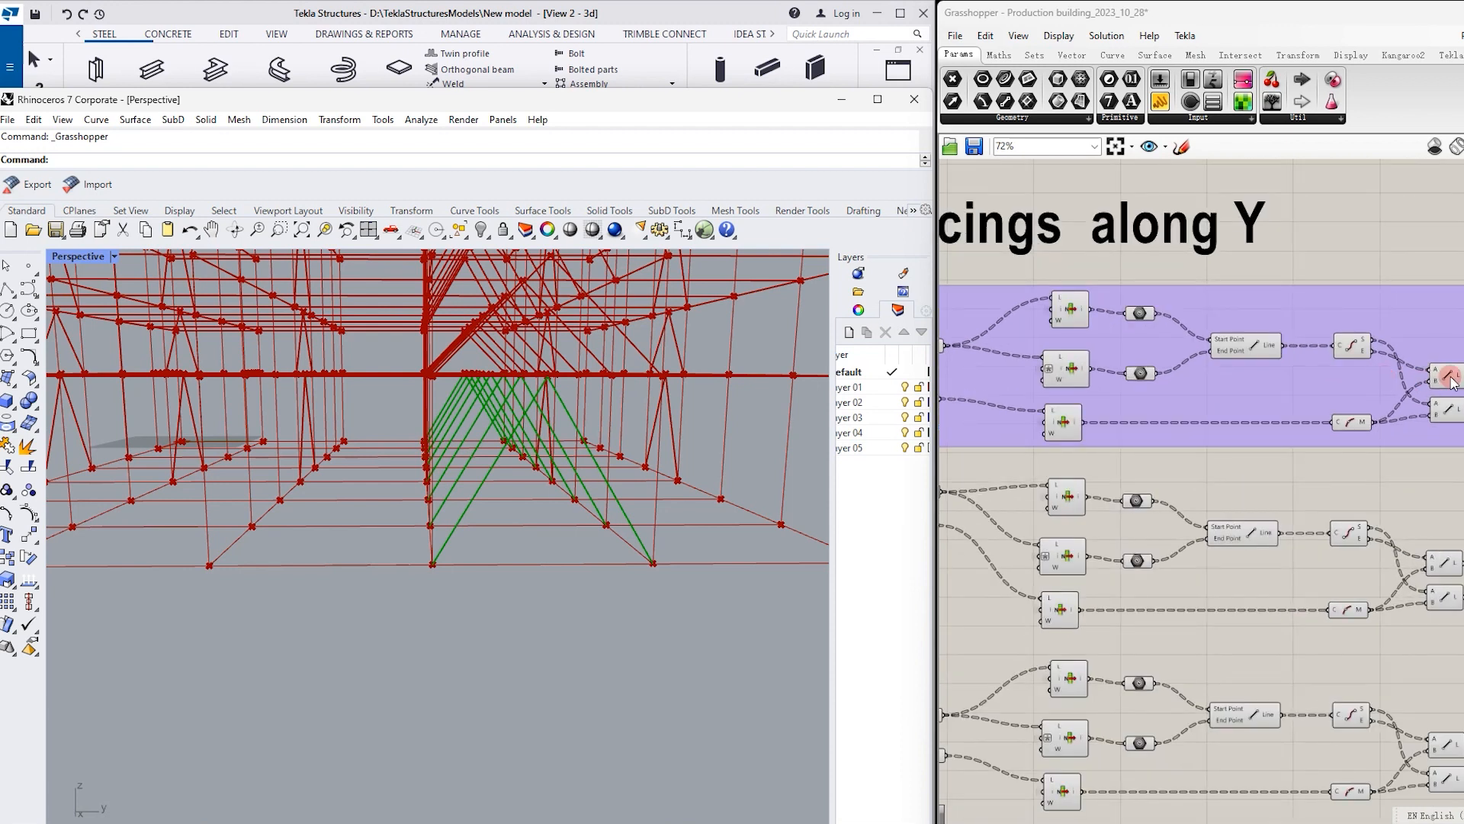
pyautogui.click(1448, 410)
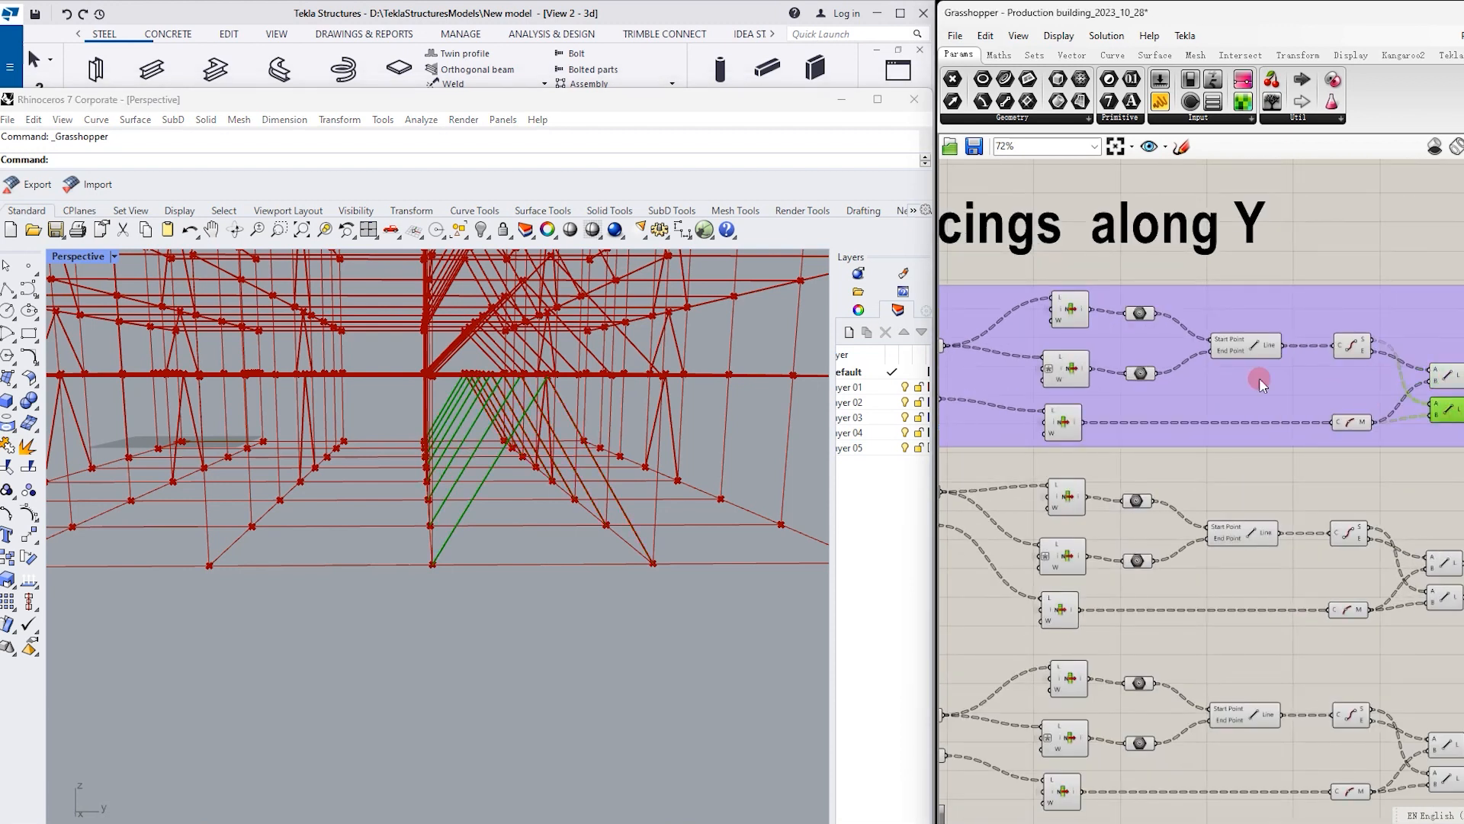
pyautogui.click(1136, 315)
pyautogui.click(1144, 375)
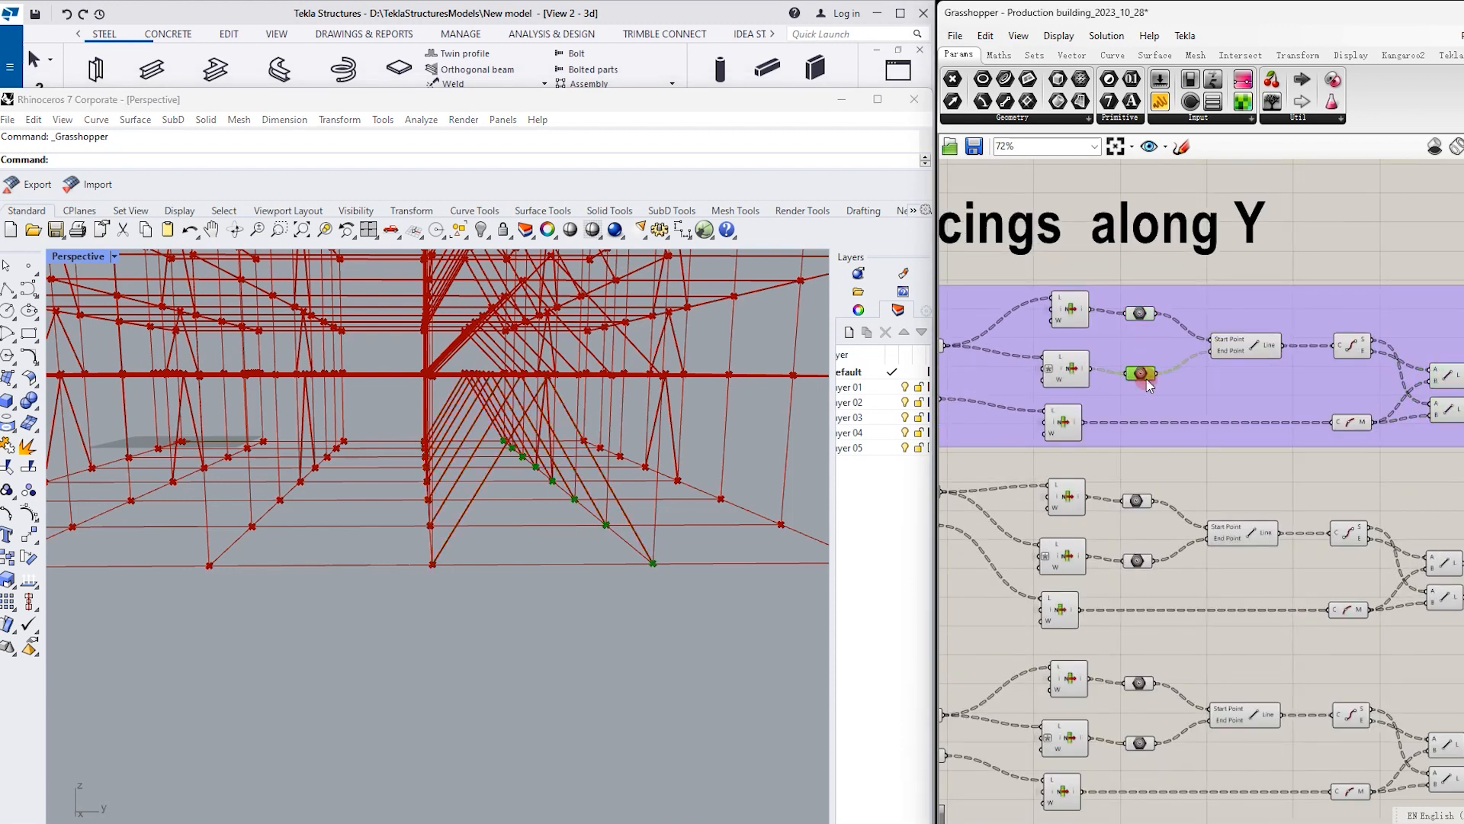
pyautogui.scroll(-1, 1215, 437)
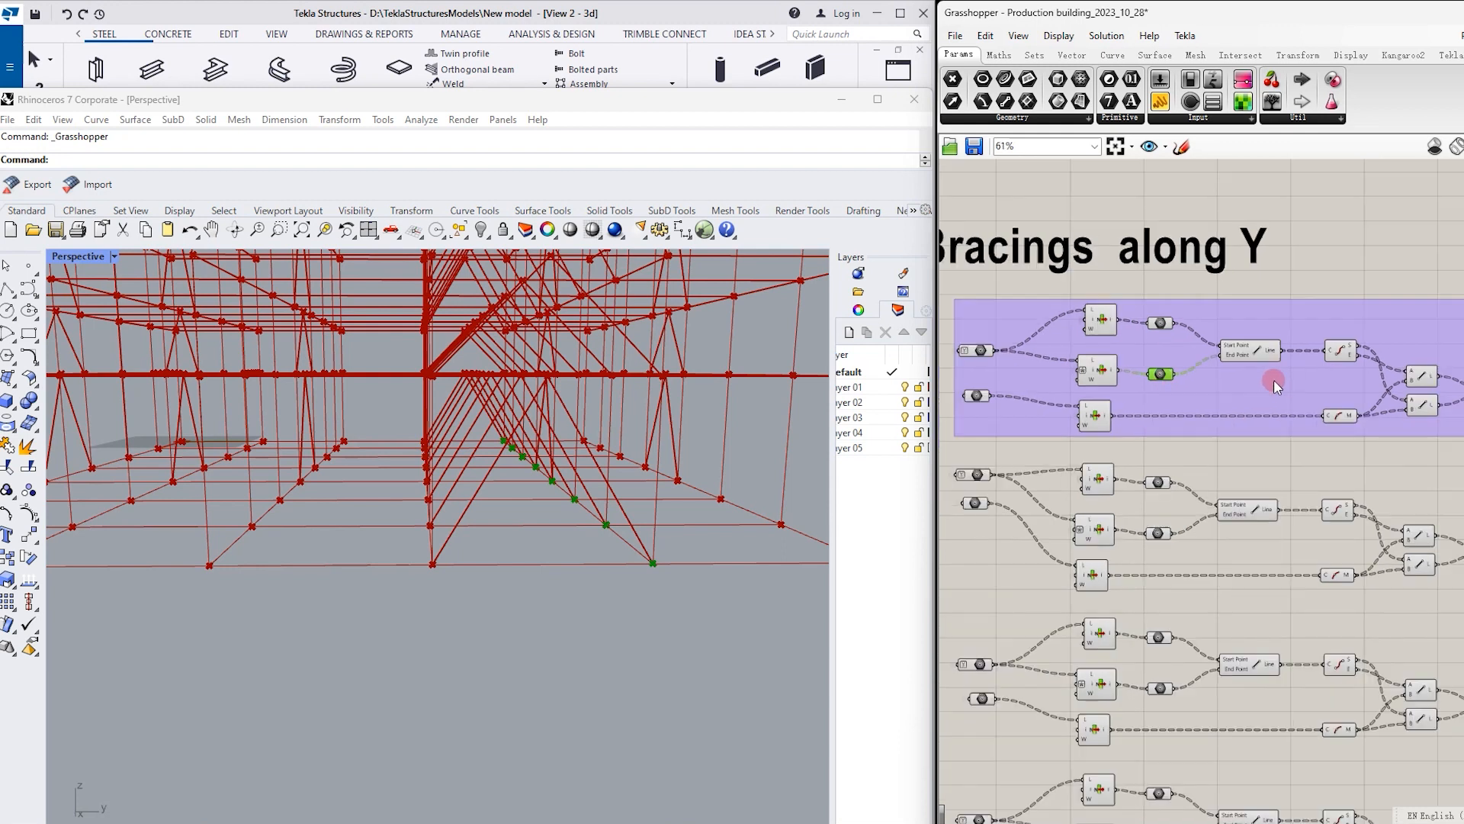
# Highlight the first group's lower input geometry and the item its List Item component extracts, and examine both in Rhino
pyautogui.click(975, 396)
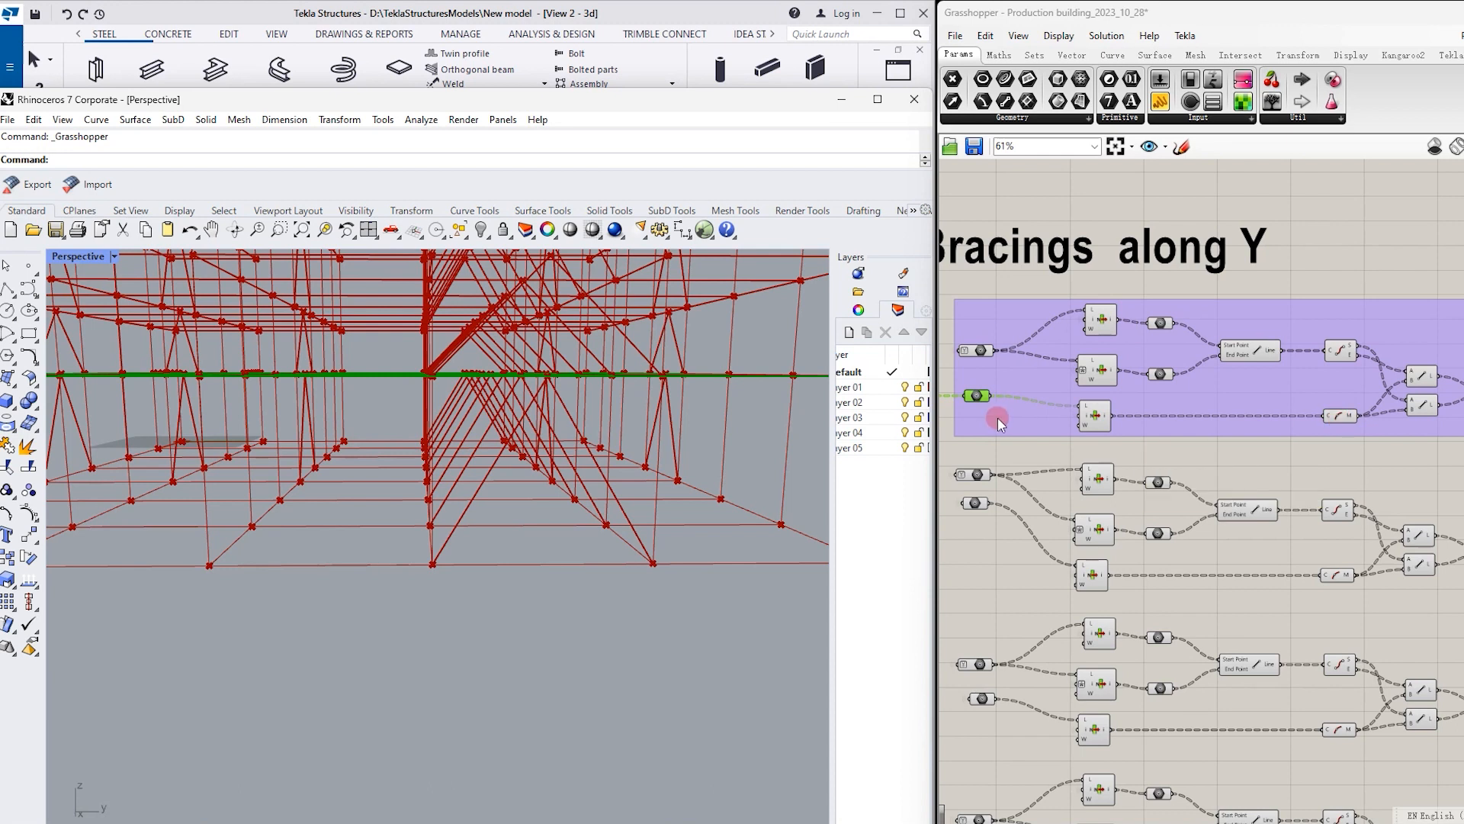
pyautogui.click(1099, 416)
pyautogui.scroll(2, 1102, 418)
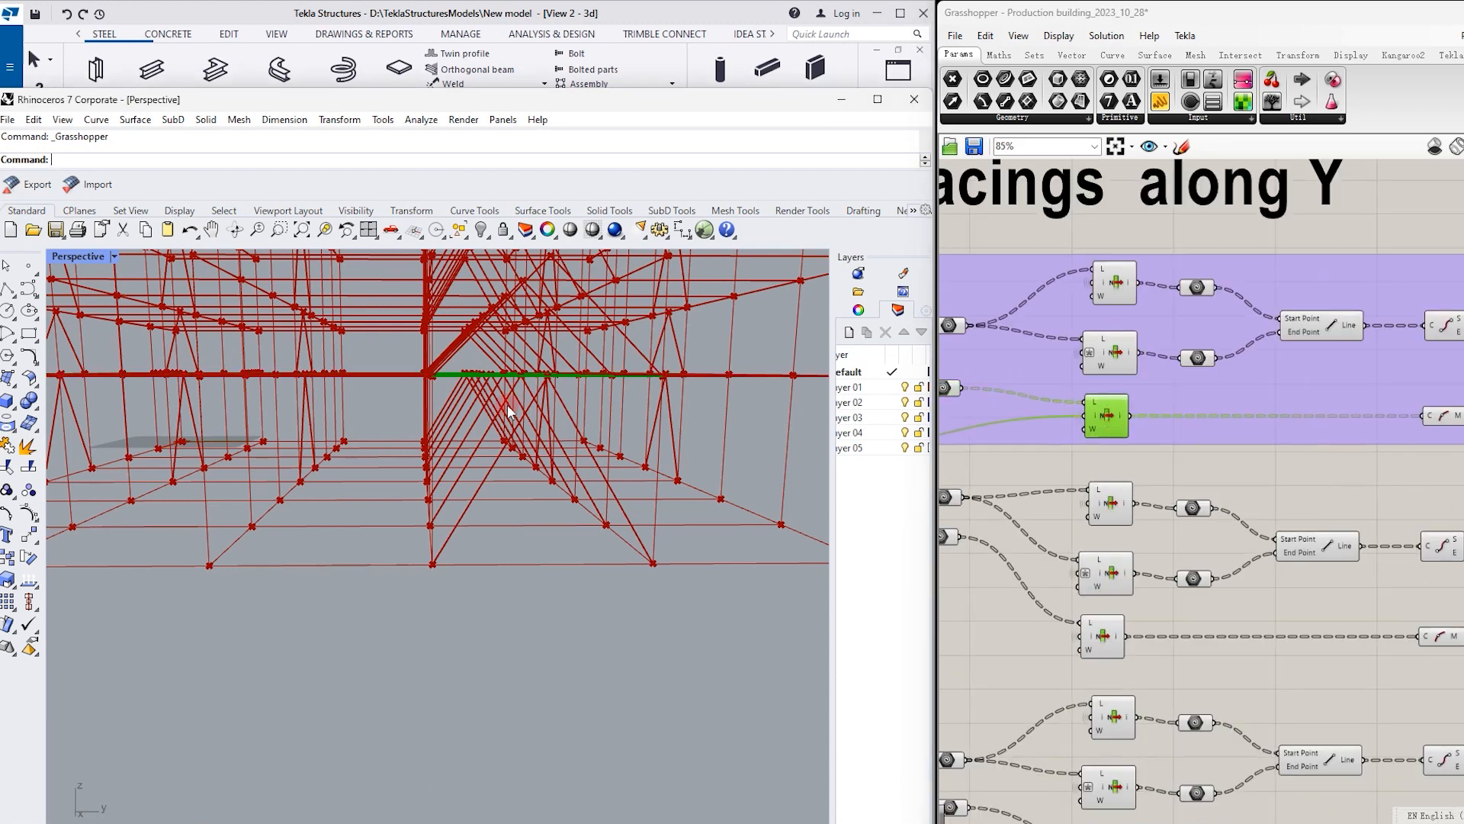
pyautogui.moveTo(526, 404); pyautogui.dragTo(597, 427, button='right')
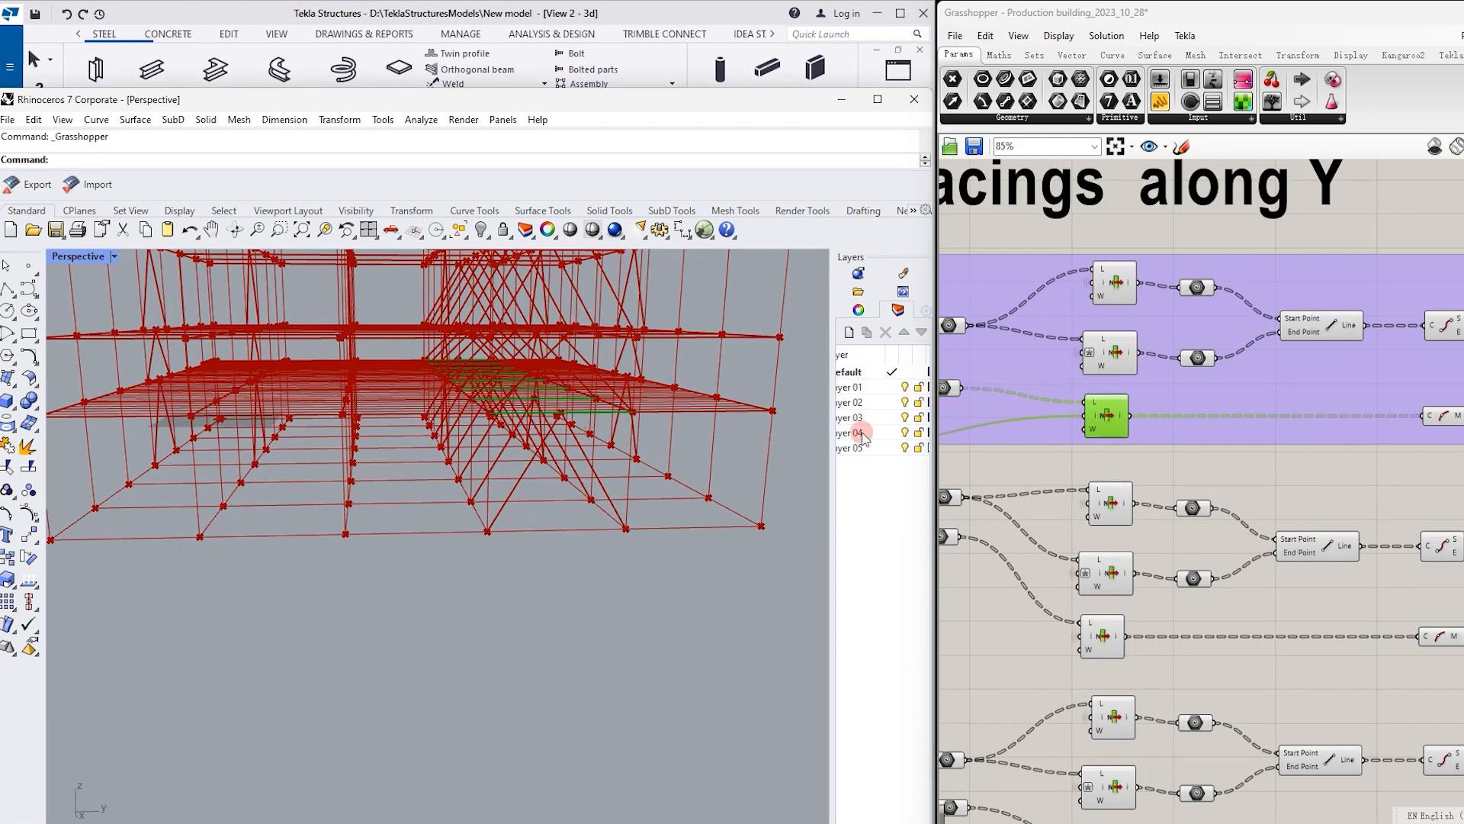
# Examine the first group's simplified upper Geometry input in the model and review its data-tree options
pyautogui.moveTo(1192, 249); pyautogui.dragTo(1289, 250, button='right')
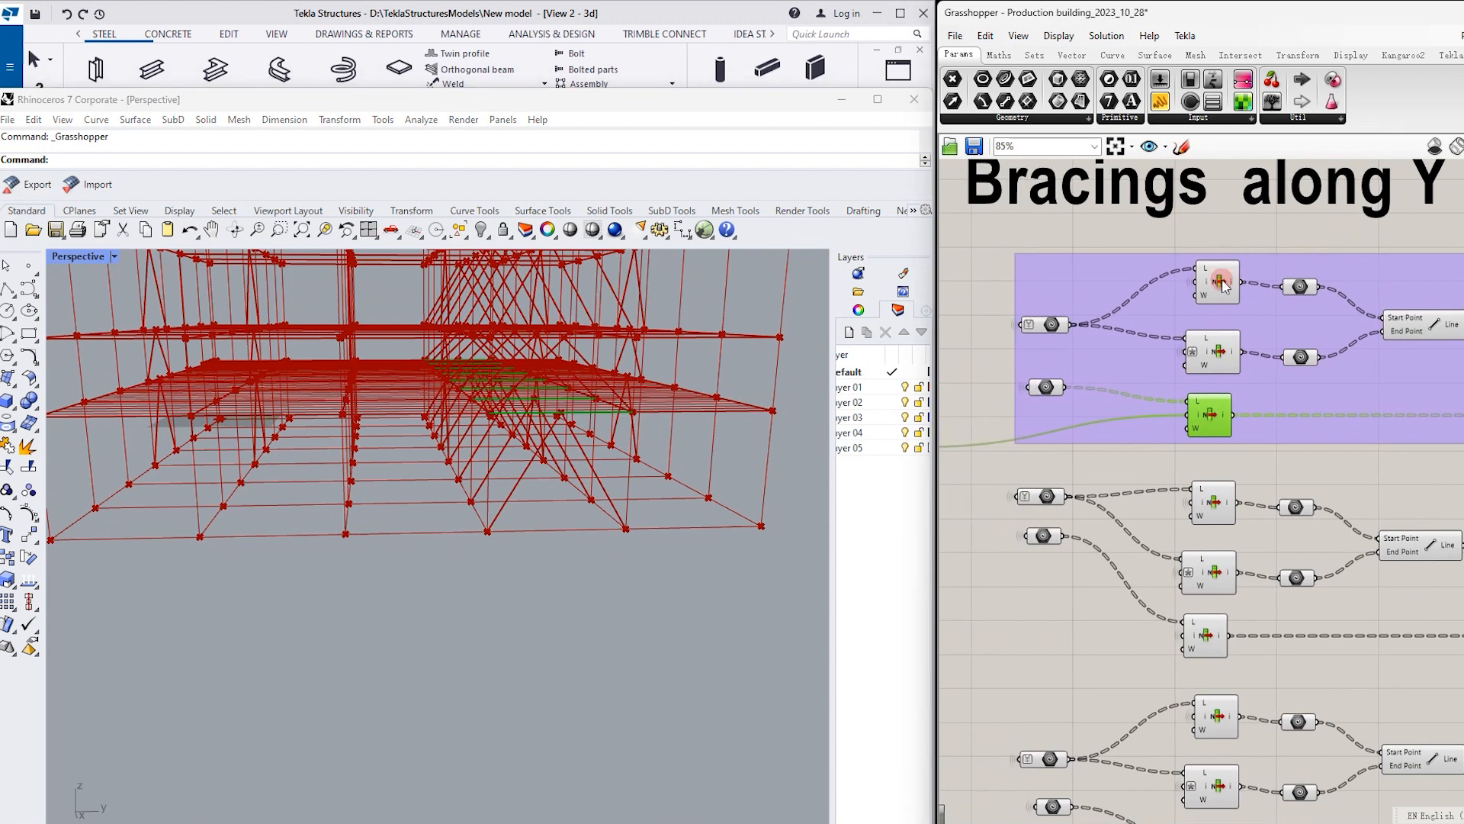
pyautogui.scroll(2, 1050, 325)
pyautogui.click(1033, 328)
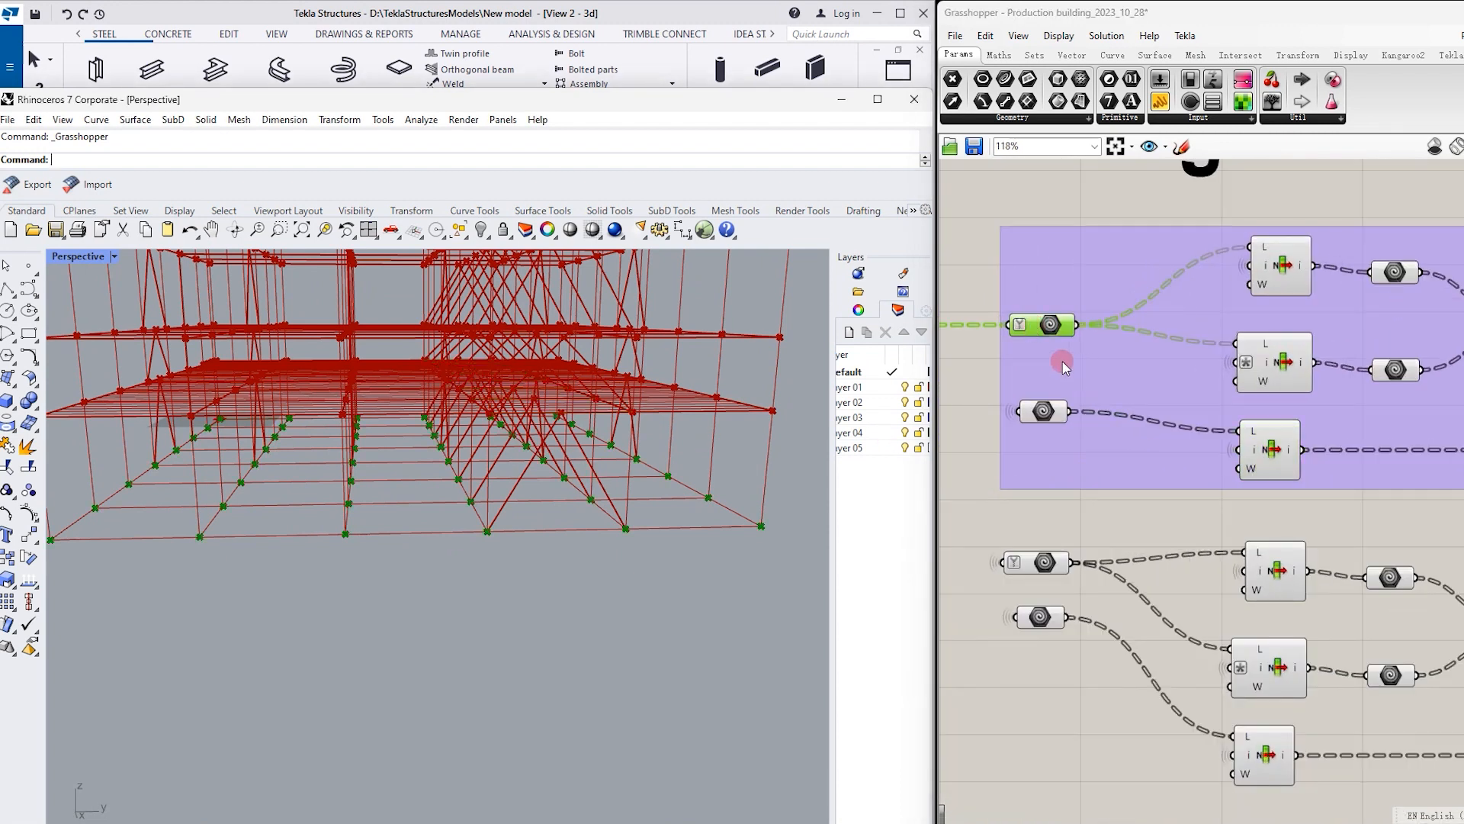
pyautogui.click(641, 464)
pyautogui.click(1031, 337)
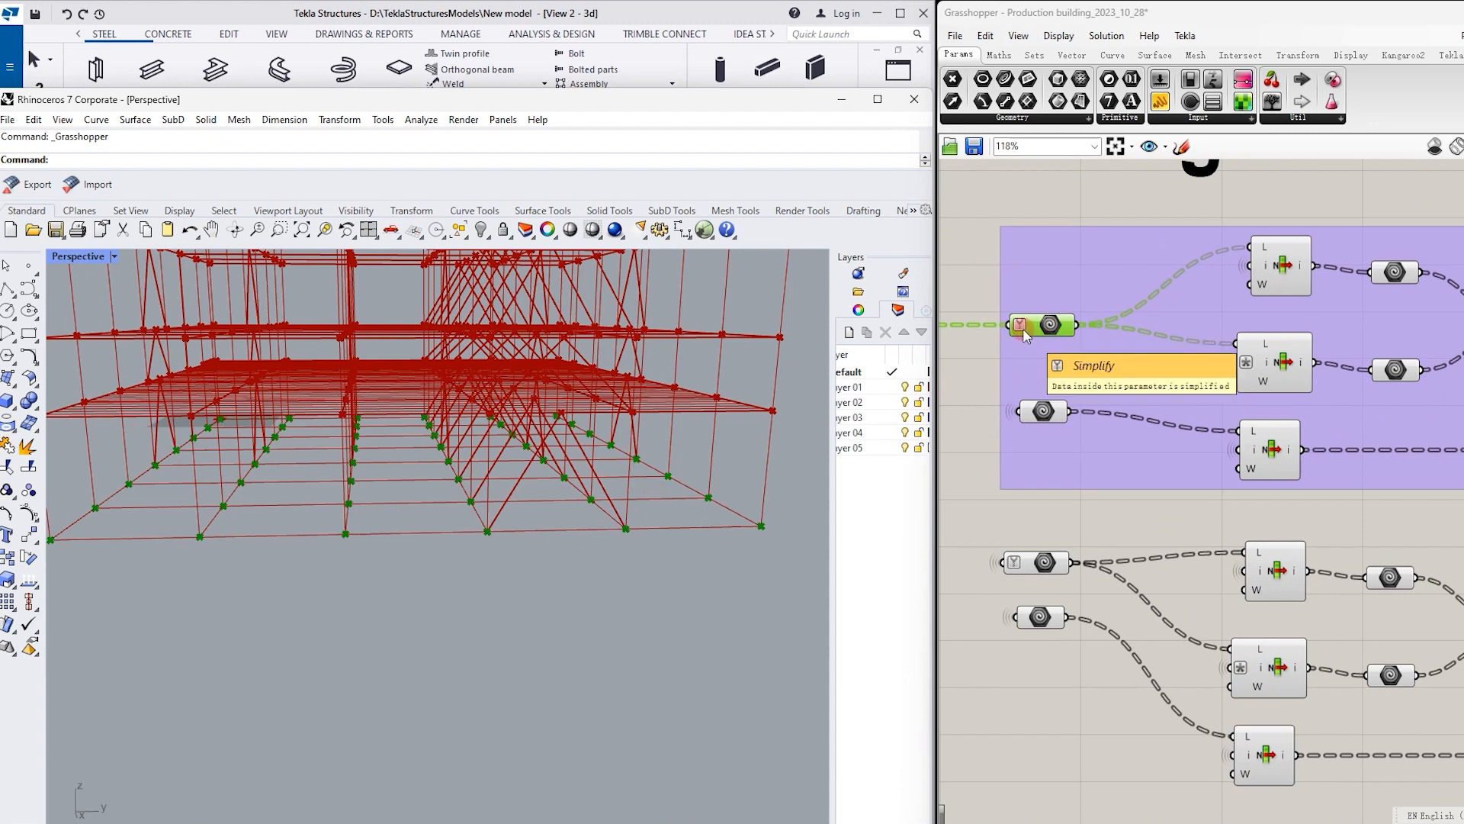
pyautogui.rightClick(1024, 328)
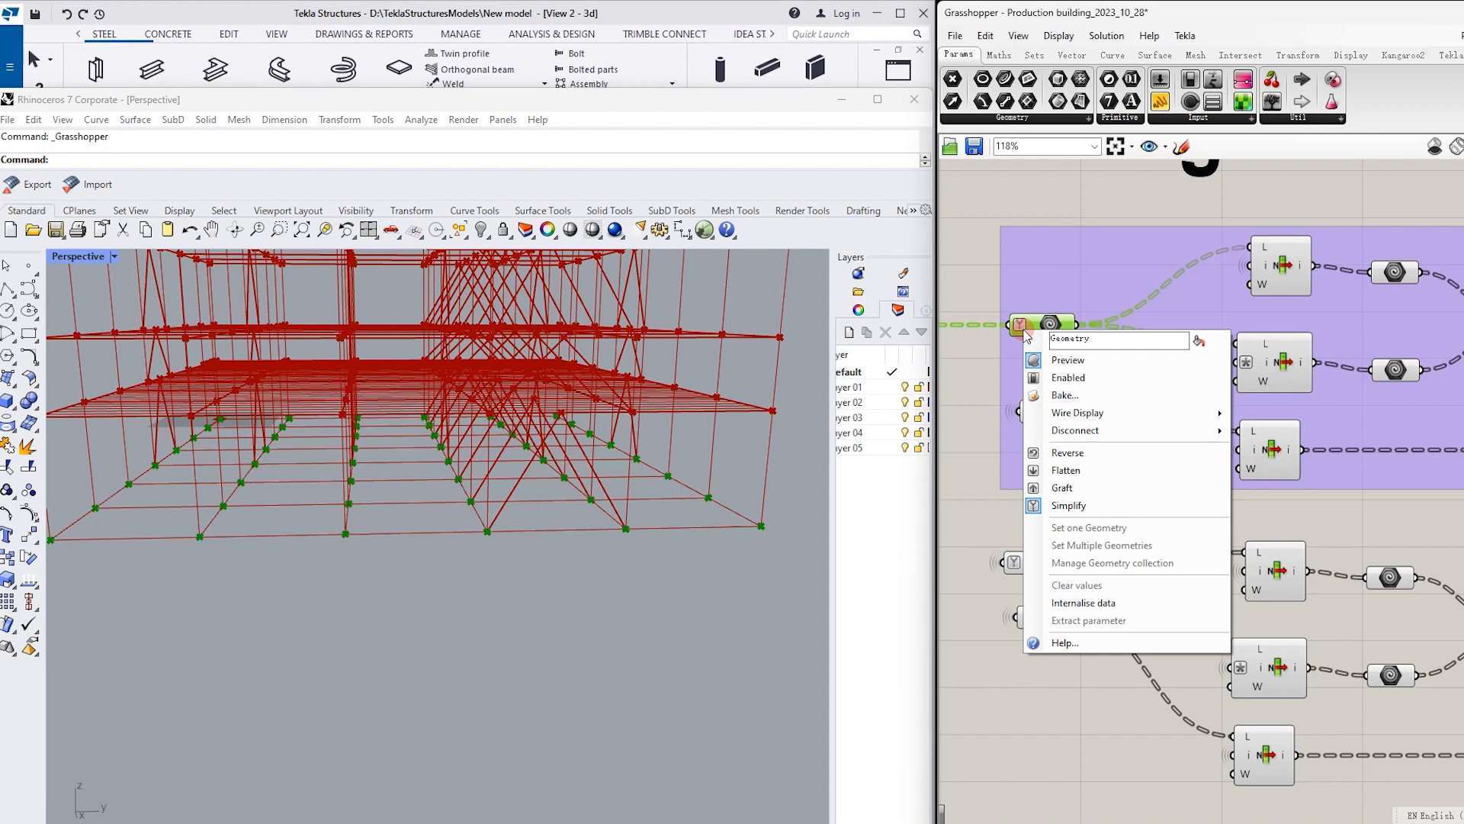
pyautogui.click(1083, 471)
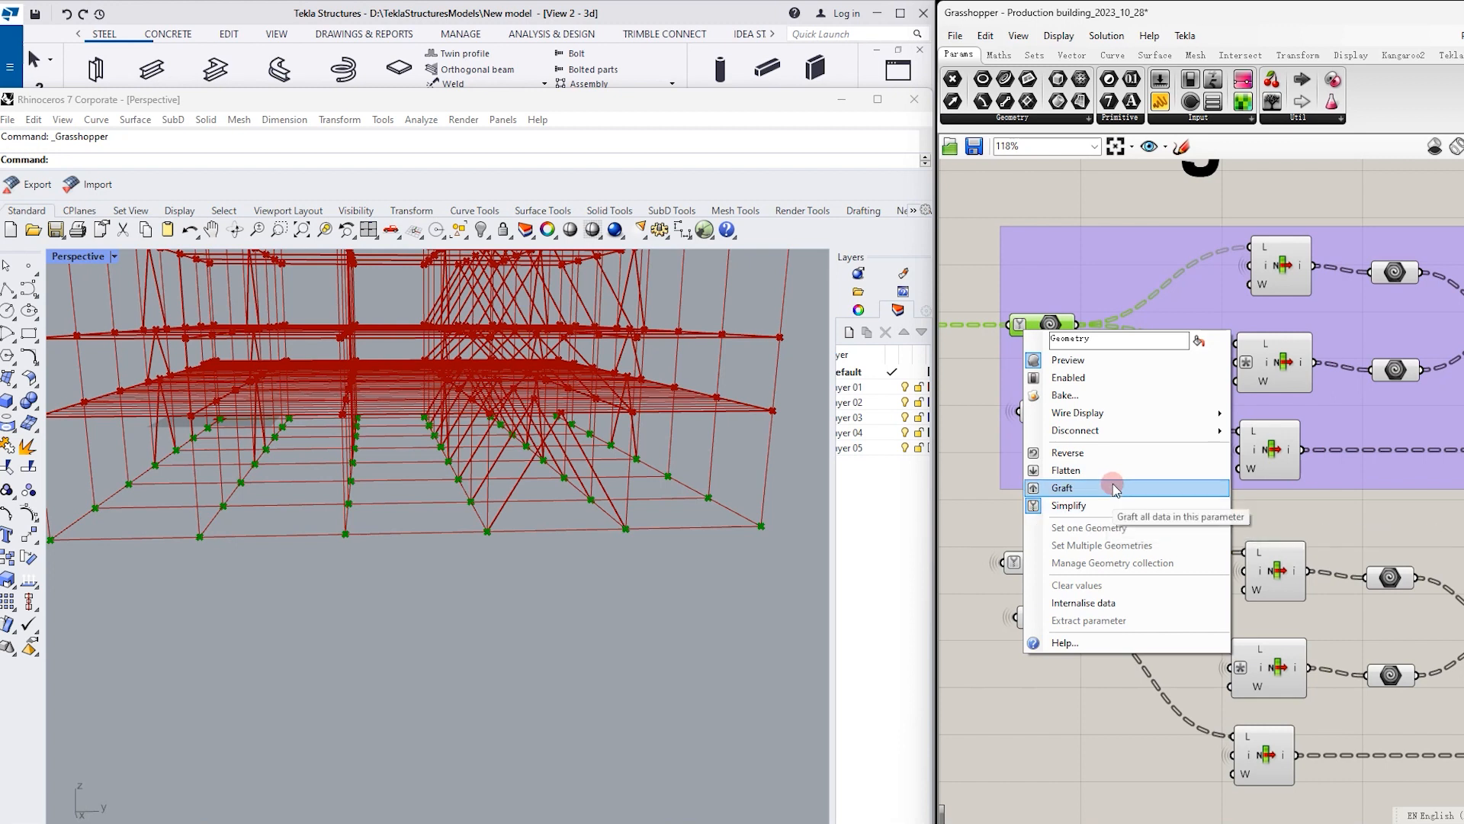
pyautogui.click(1083, 212)
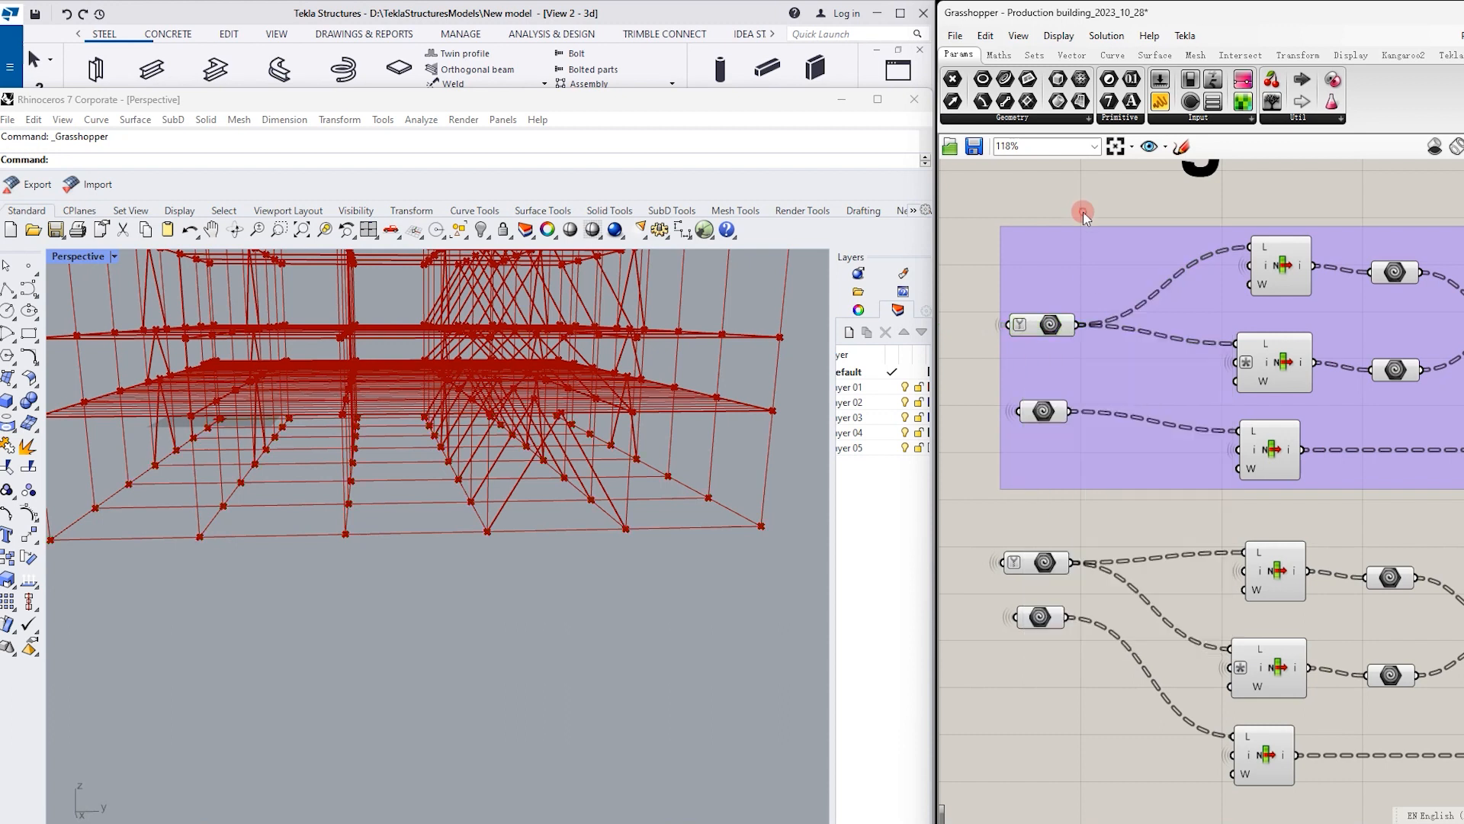
# Highlight the points extracted by the first group's upper and middle List Item components in turn
pyautogui.click(1279, 287)
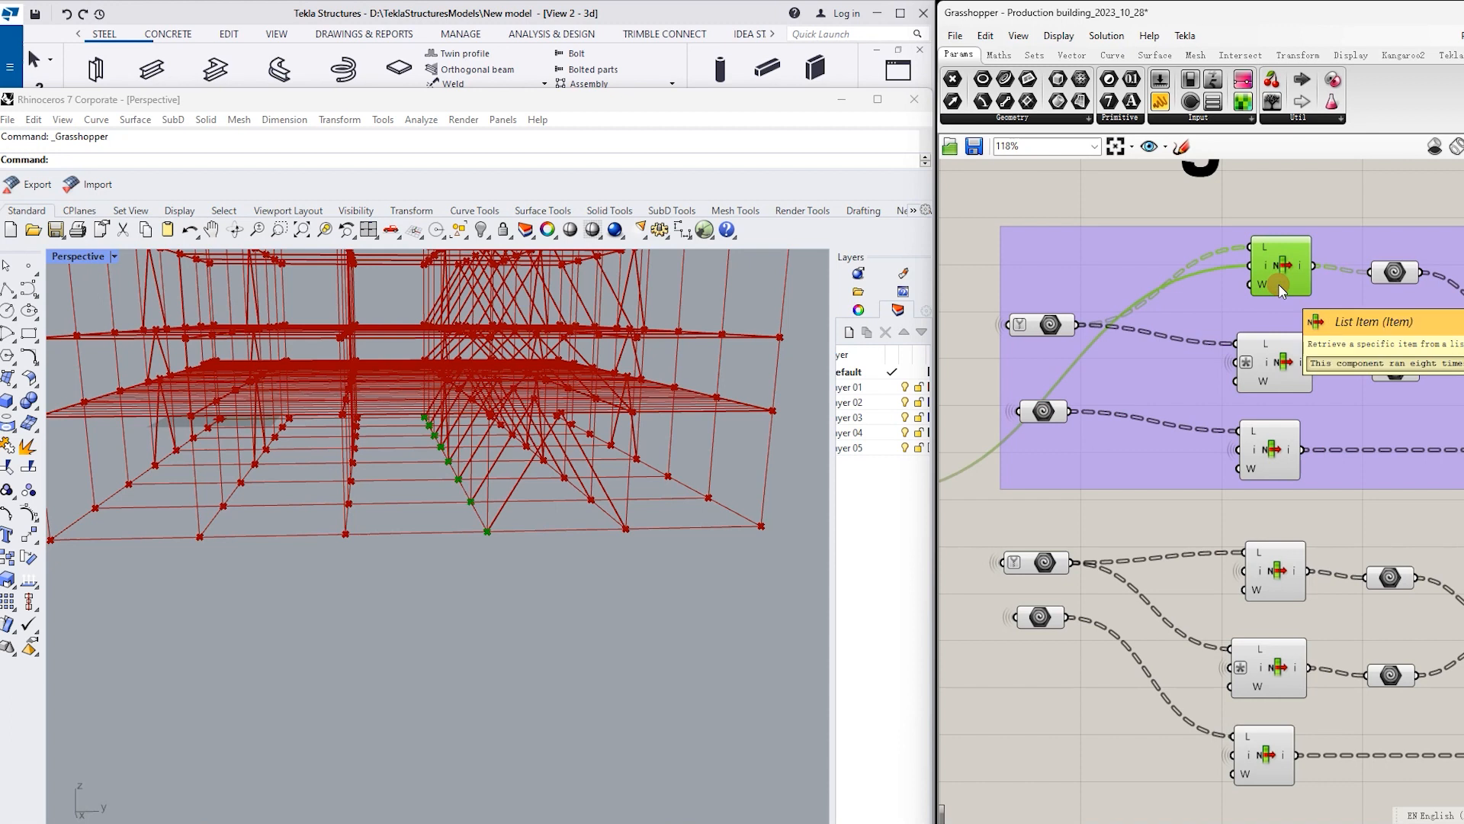
pyautogui.moveTo(1278, 283); pyautogui.dragTo(1271, 285)
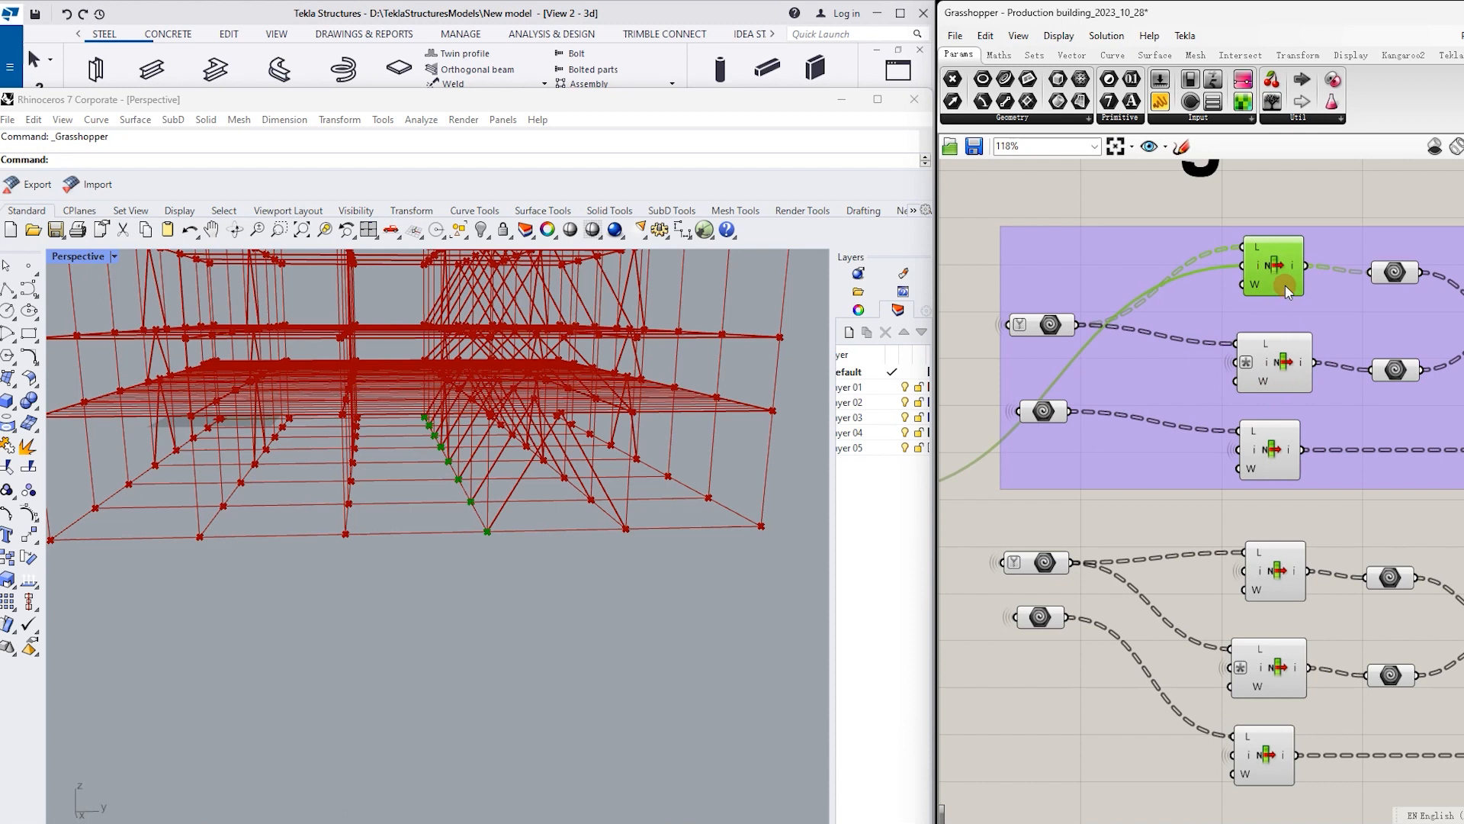
pyautogui.click(1286, 351)
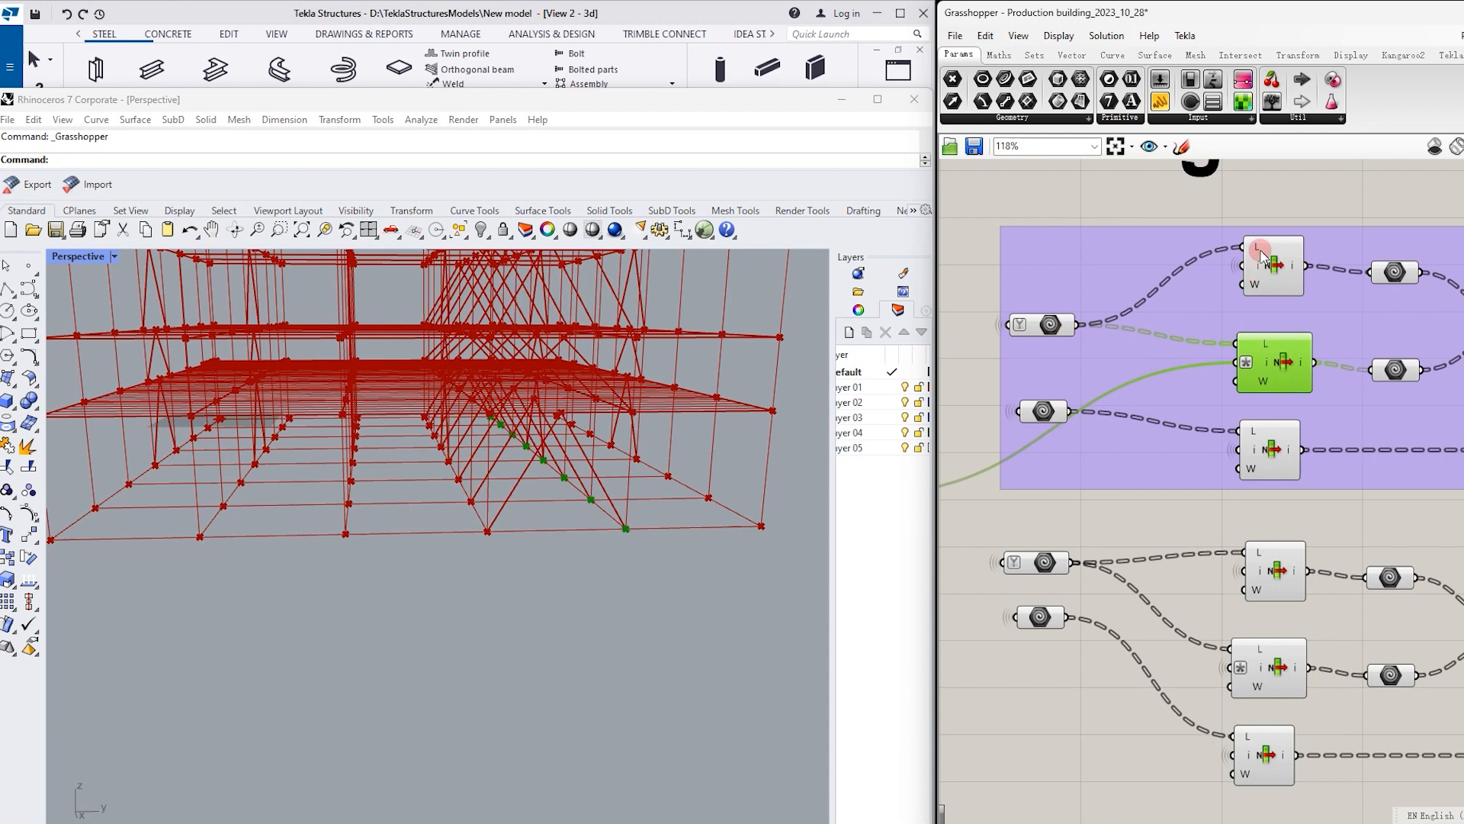
# Highlight the Place of bracings Y selector and examine its connections to the bracing groups
pyautogui.moveTo(1263, 254)
pyautogui.scroll(-4, 1072, 406)
pyautogui.scroll(3, 1080, 407)
pyautogui.click(1080, 407)
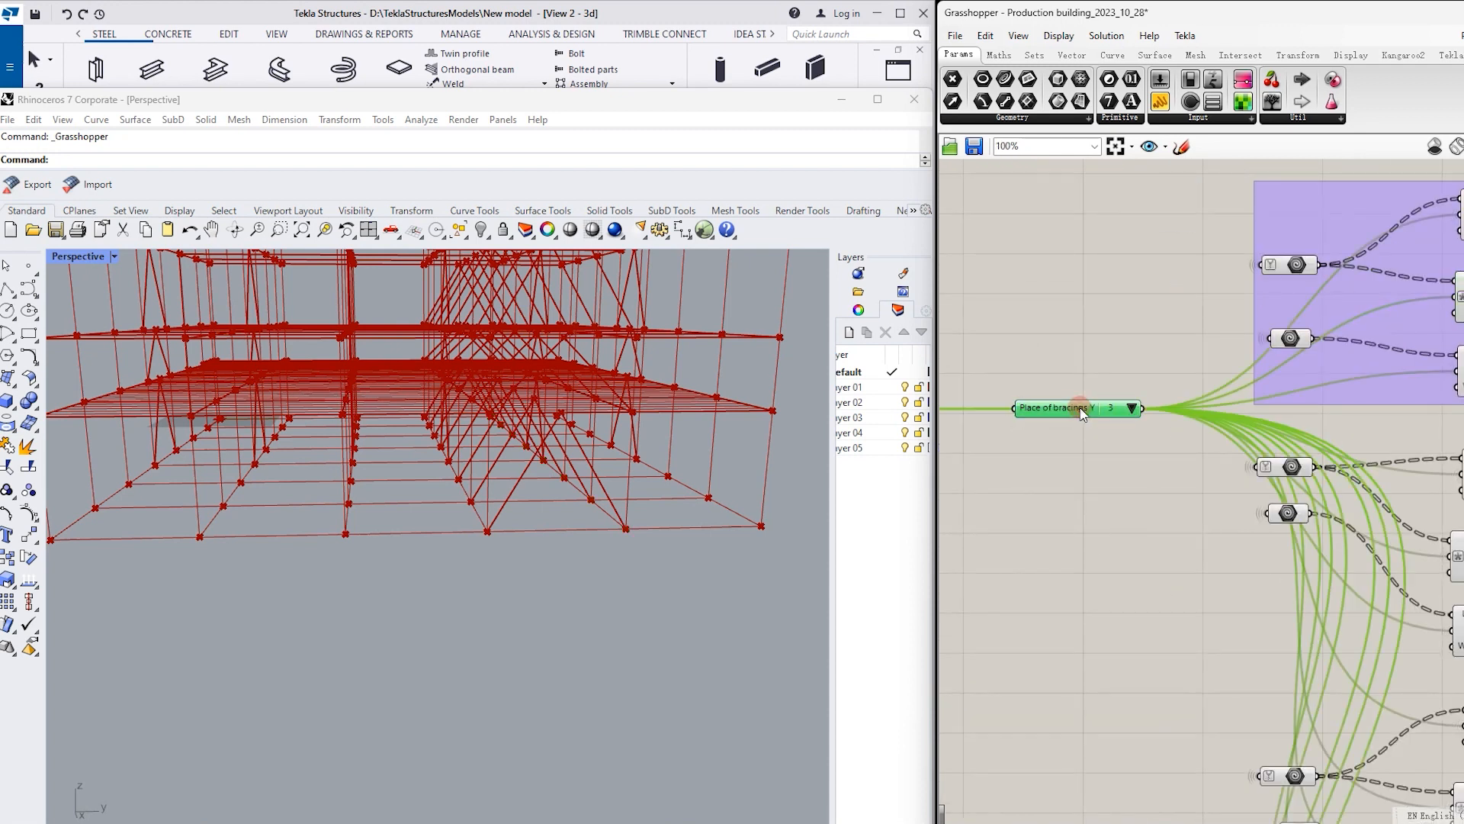
pyautogui.click(1295, 340)
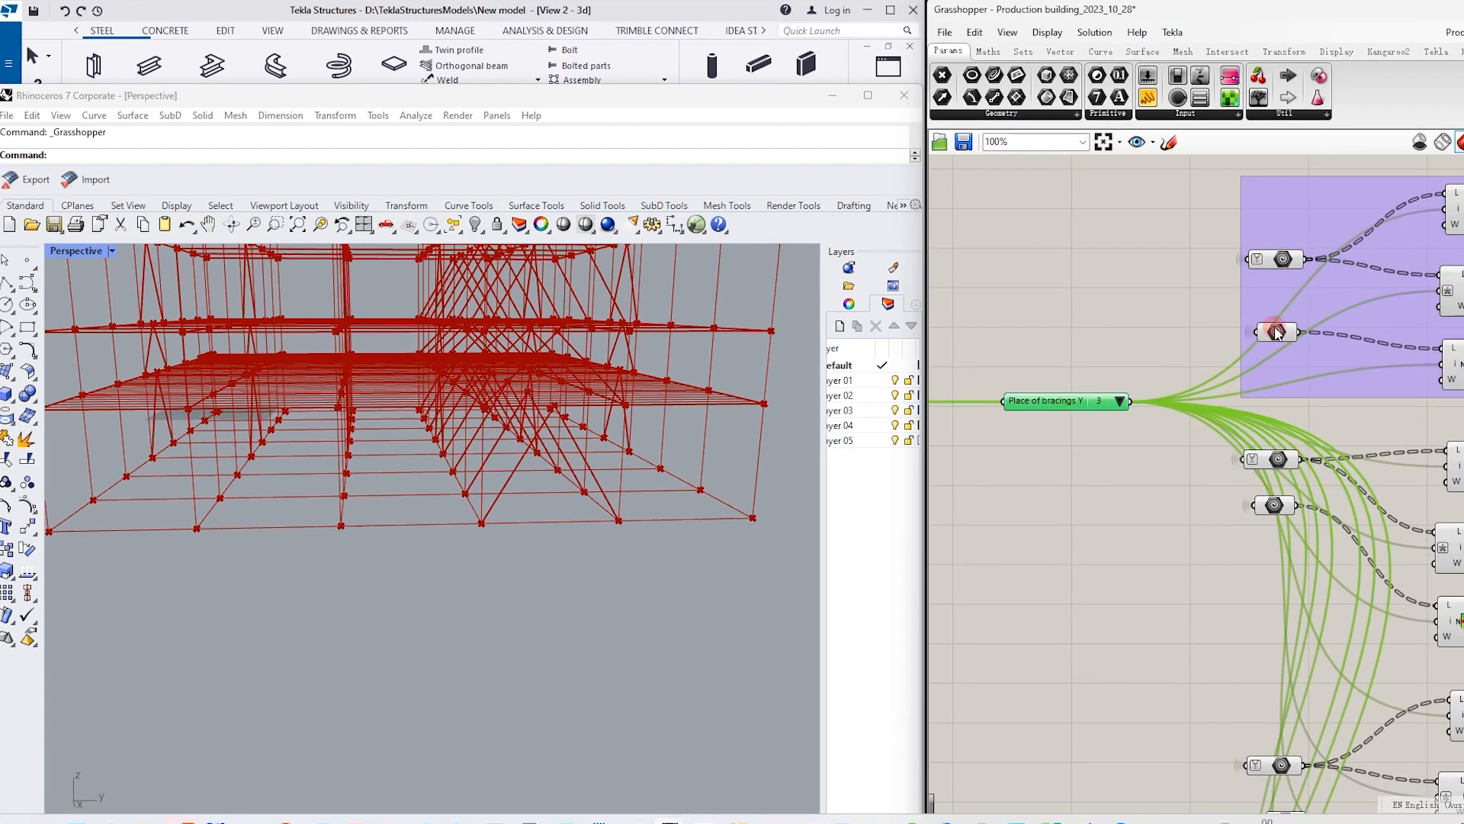
pyautogui.scroll(-10, 1276, 332)
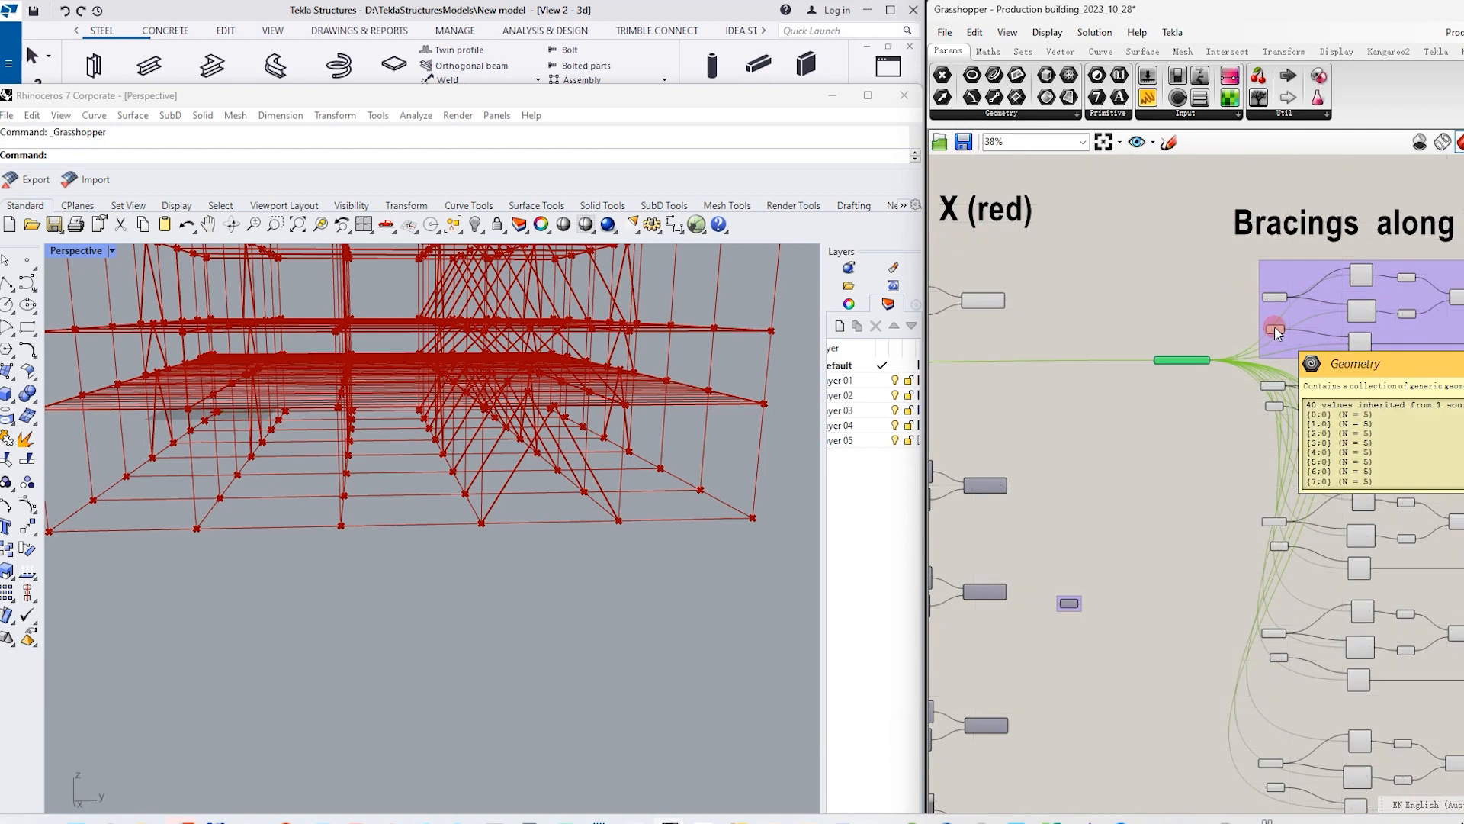
# Set the Place of bracings Y selector first to 2 and finally to 1
pyautogui.scroll(10, 974, 327)
pyautogui.scroll(4, 1095, 334)
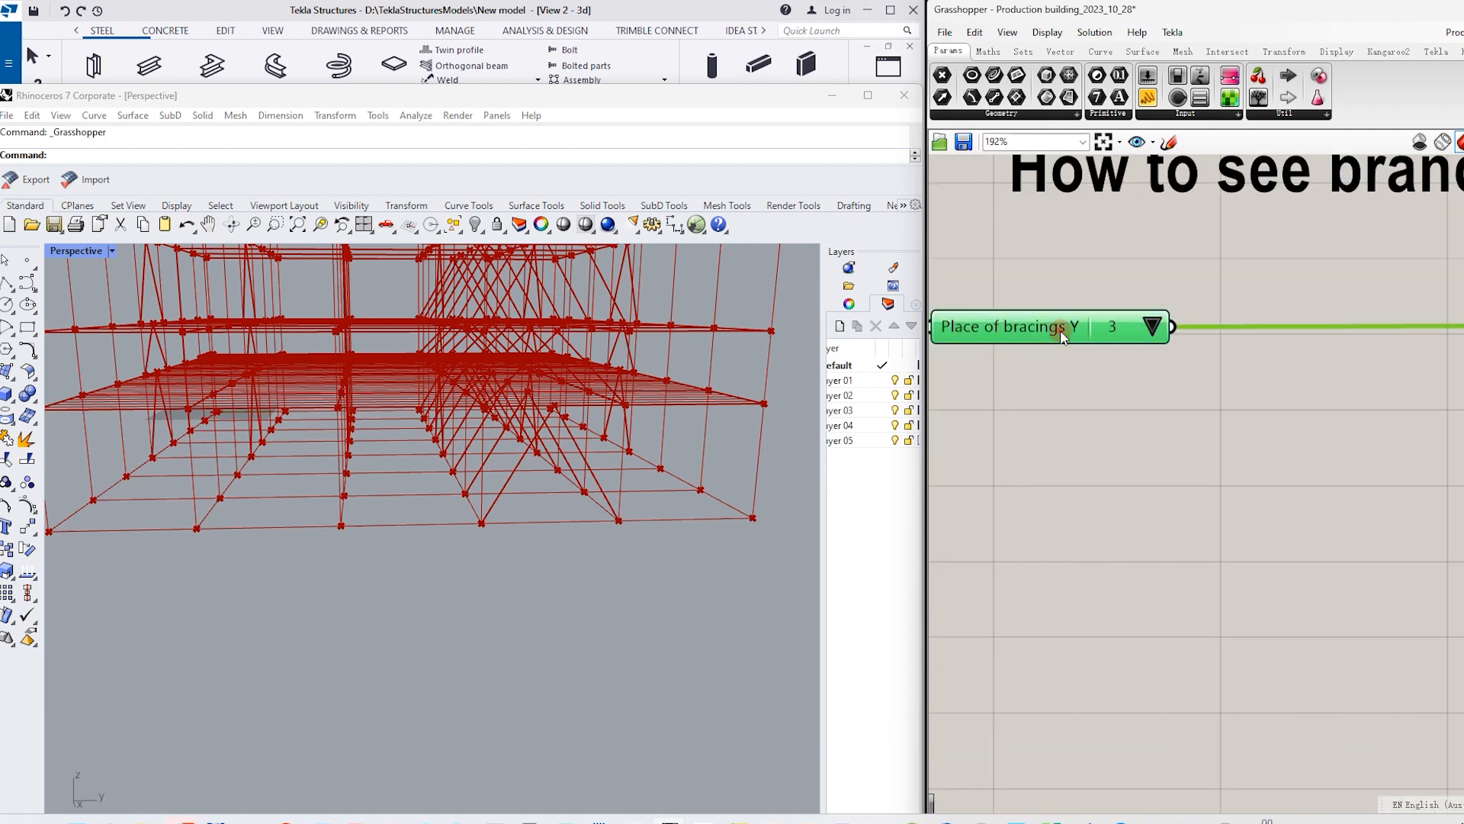
pyautogui.click(1152, 328)
pyautogui.click(1156, 368)
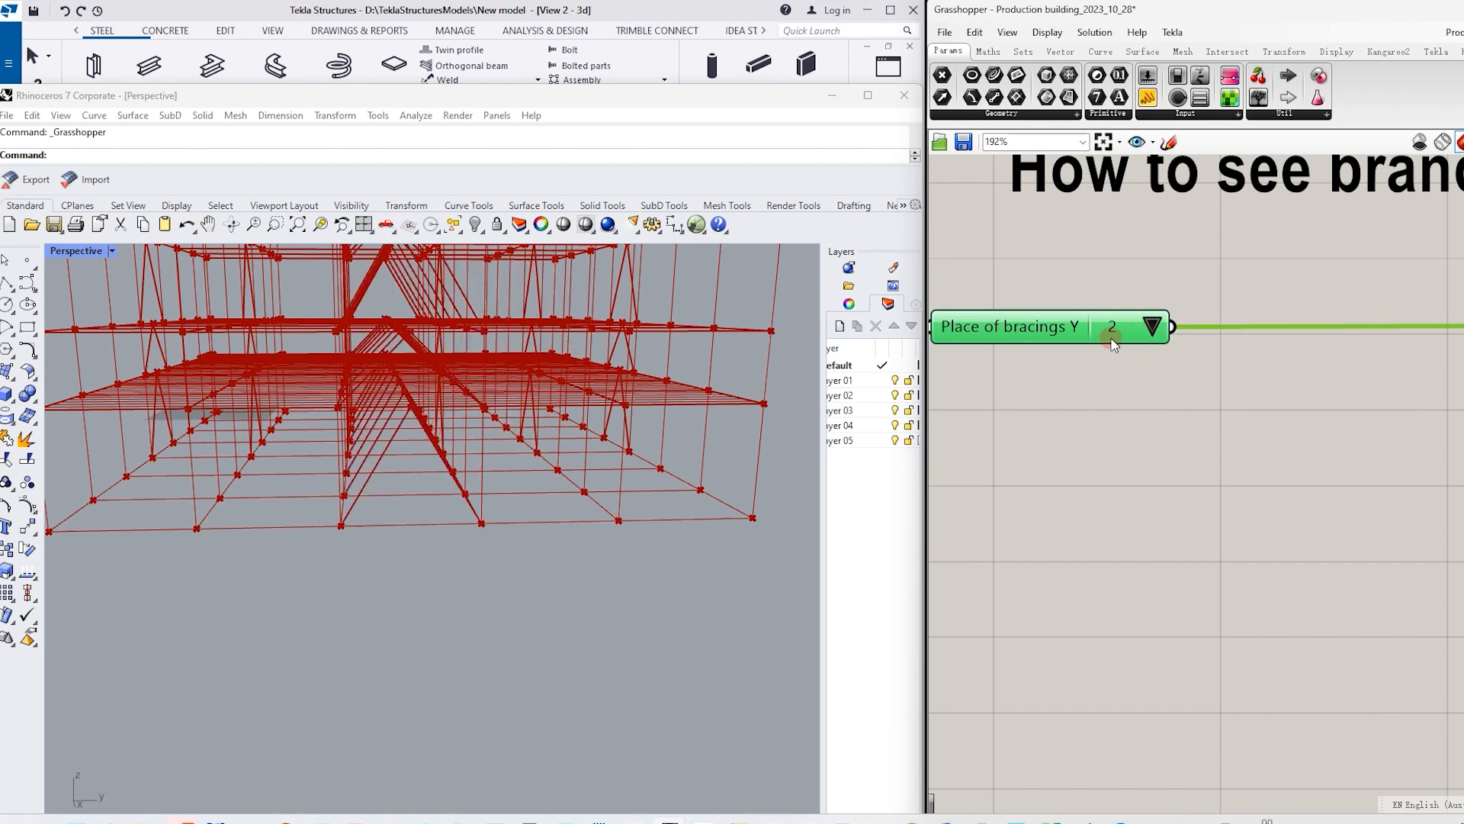
pyautogui.click(1151, 328)
pyautogui.click(1160, 355)
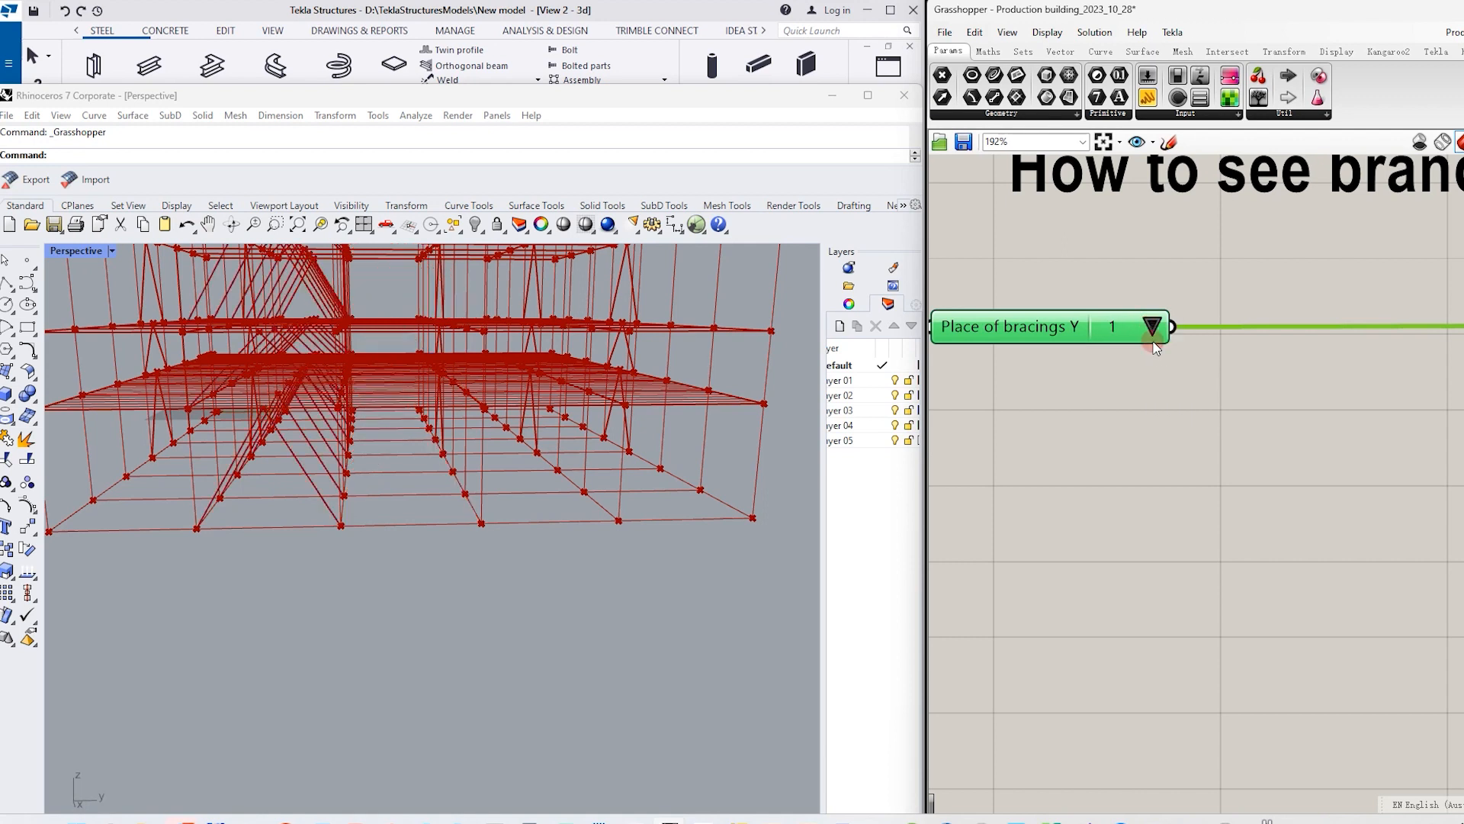
# Highlight the first group's upper and middle List Item components to check their points at the changed bracing position
pyautogui.scroll(-4, 1059, 348)
pyautogui.scroll(-13, 1055, 341)
pyautogui.scroll(9, 1293, 341)
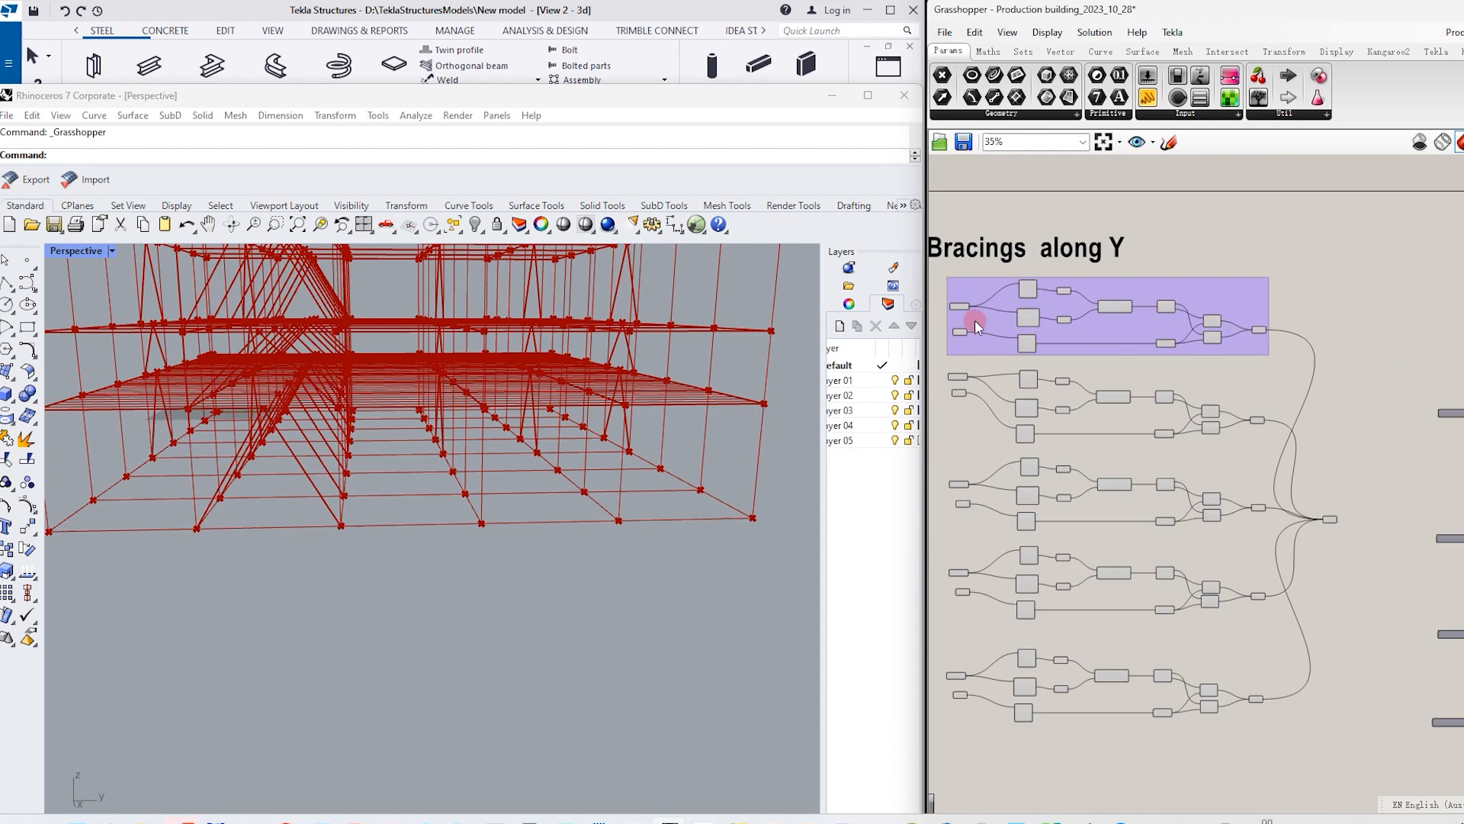
pyautogui.scroll(5, 974, 321)
pyautogui.click(1134, 241)
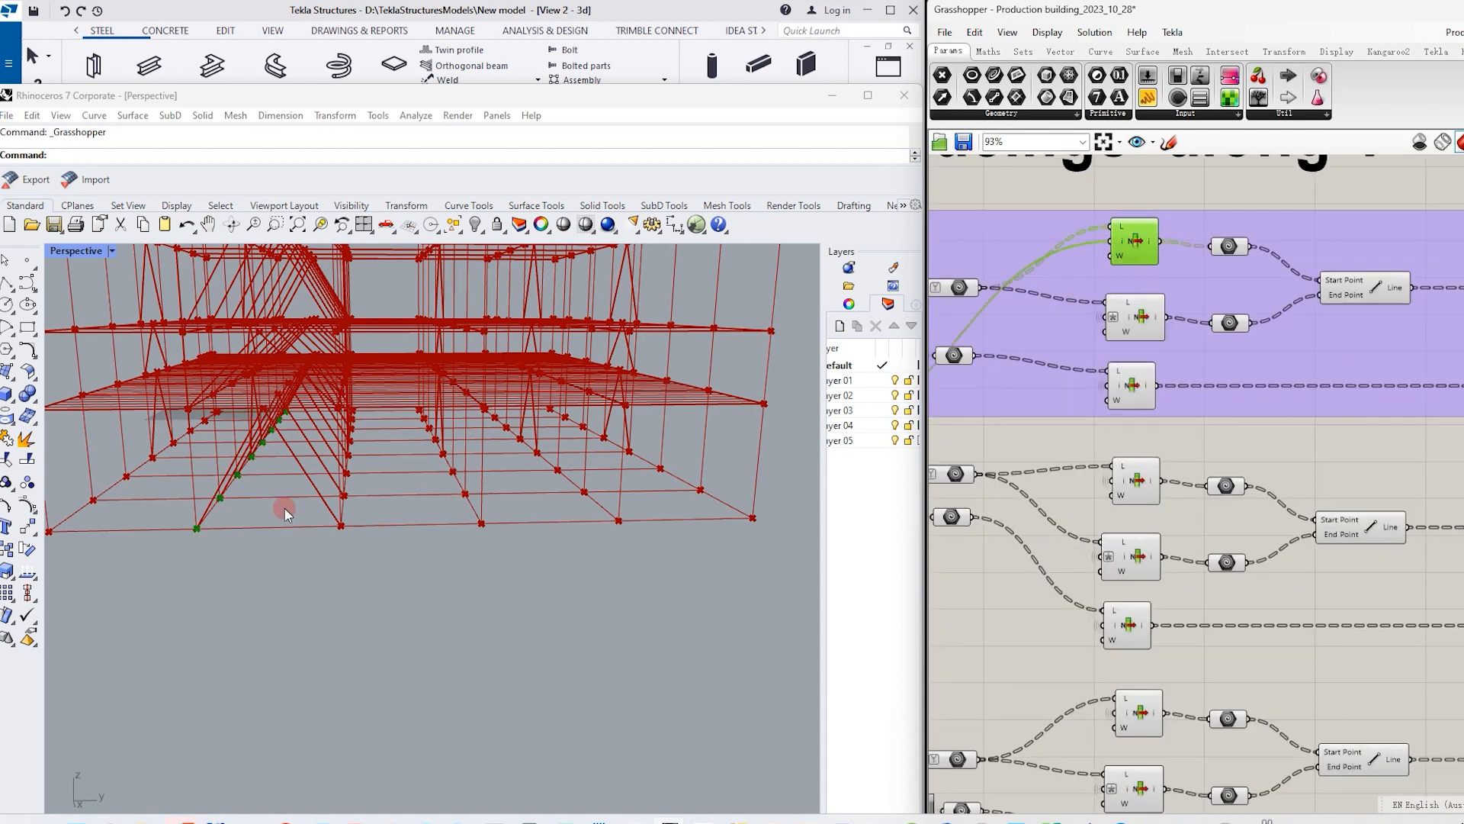
pyautogui.click(1136, 315)
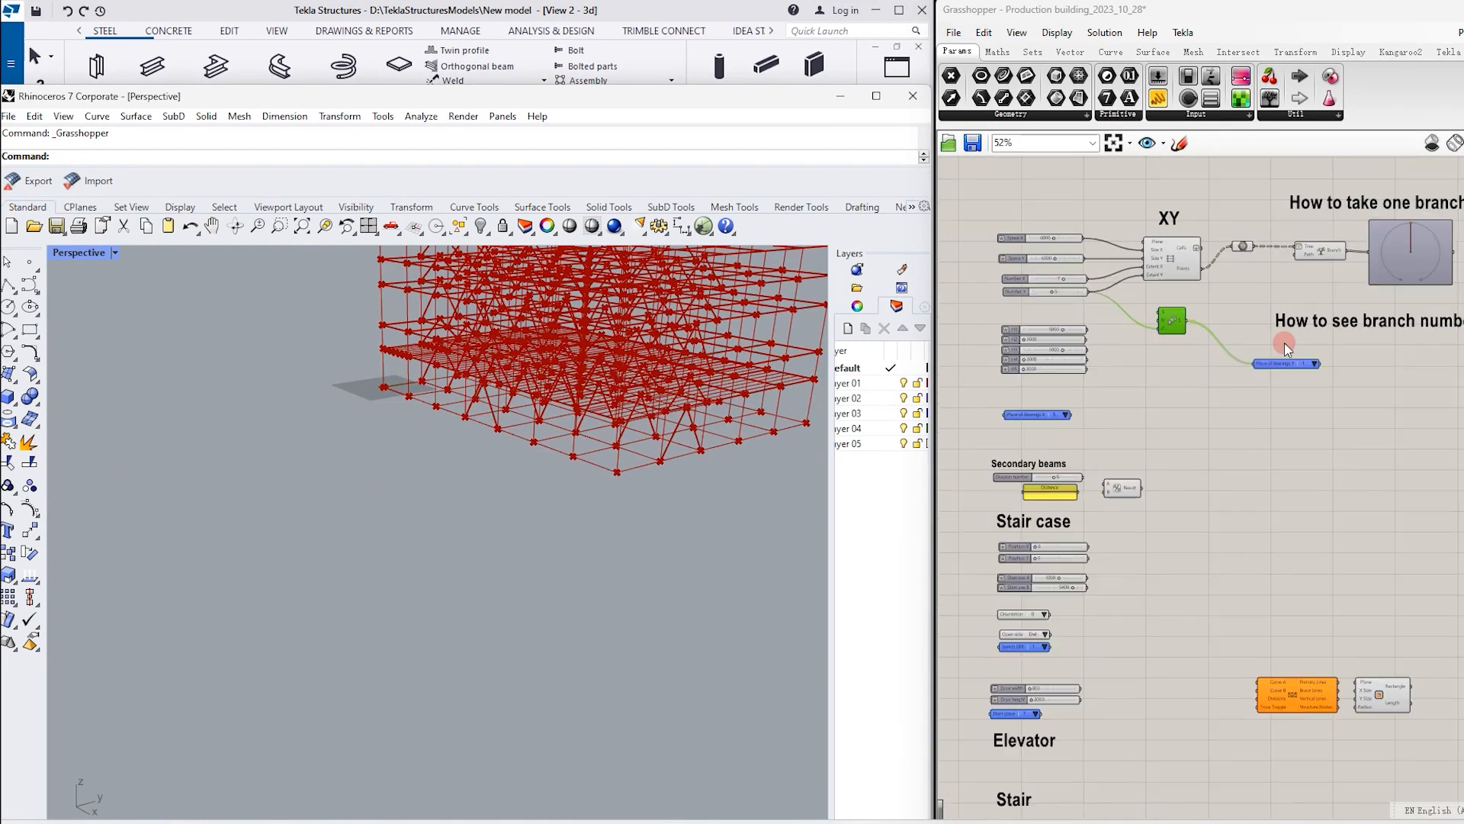
# Examine the Series component fed by Number Y, compare it with the grid in Rhino, and inspect its output list
pyautogui.scroll(4, 1284, 345)
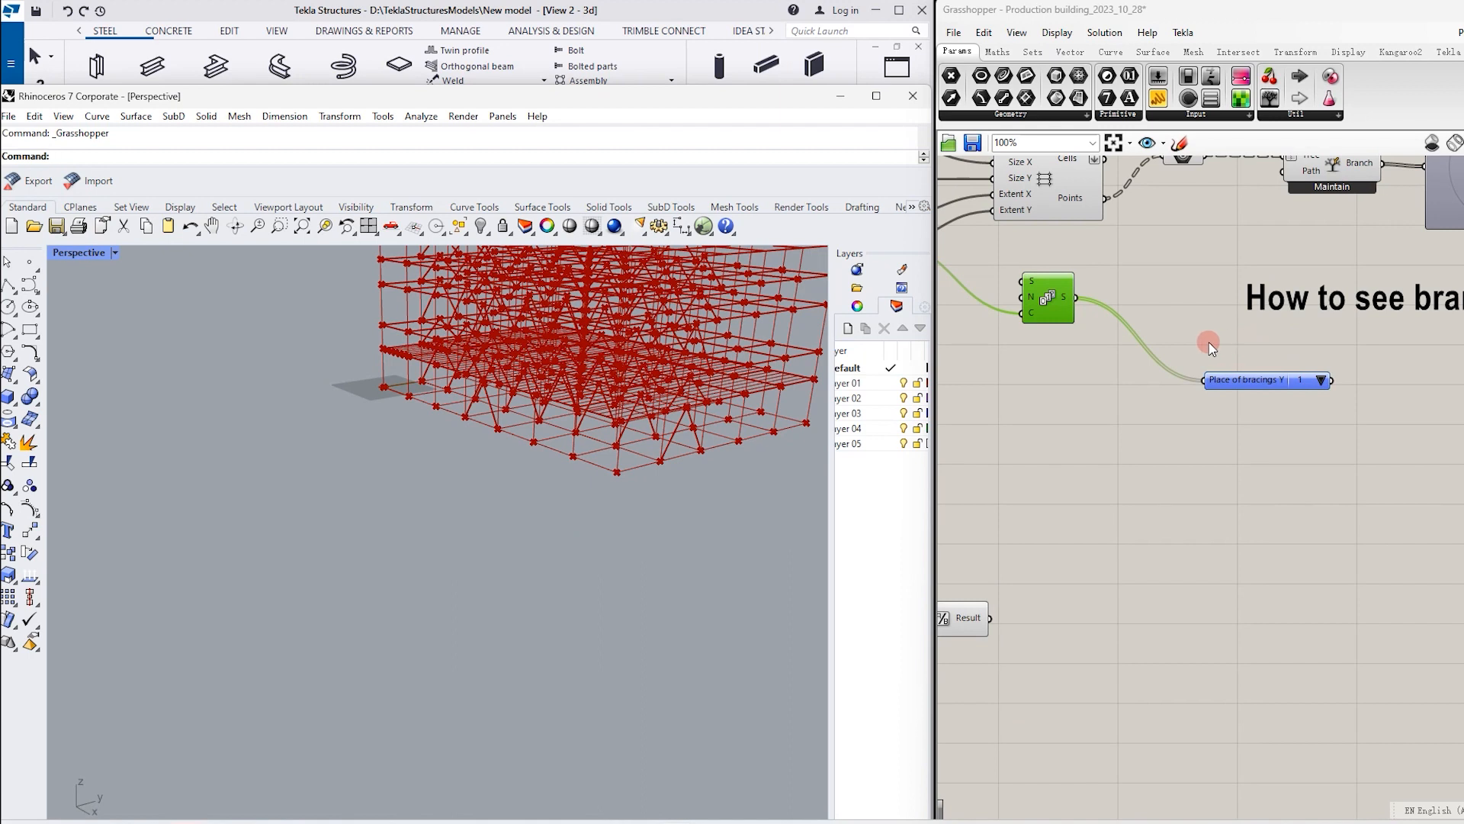
pyautogui.scroll(-3, 1185, 310)
pyautogui.scroll(3, 982, 283)
pyautogui.scroll(-3, 983, 280)
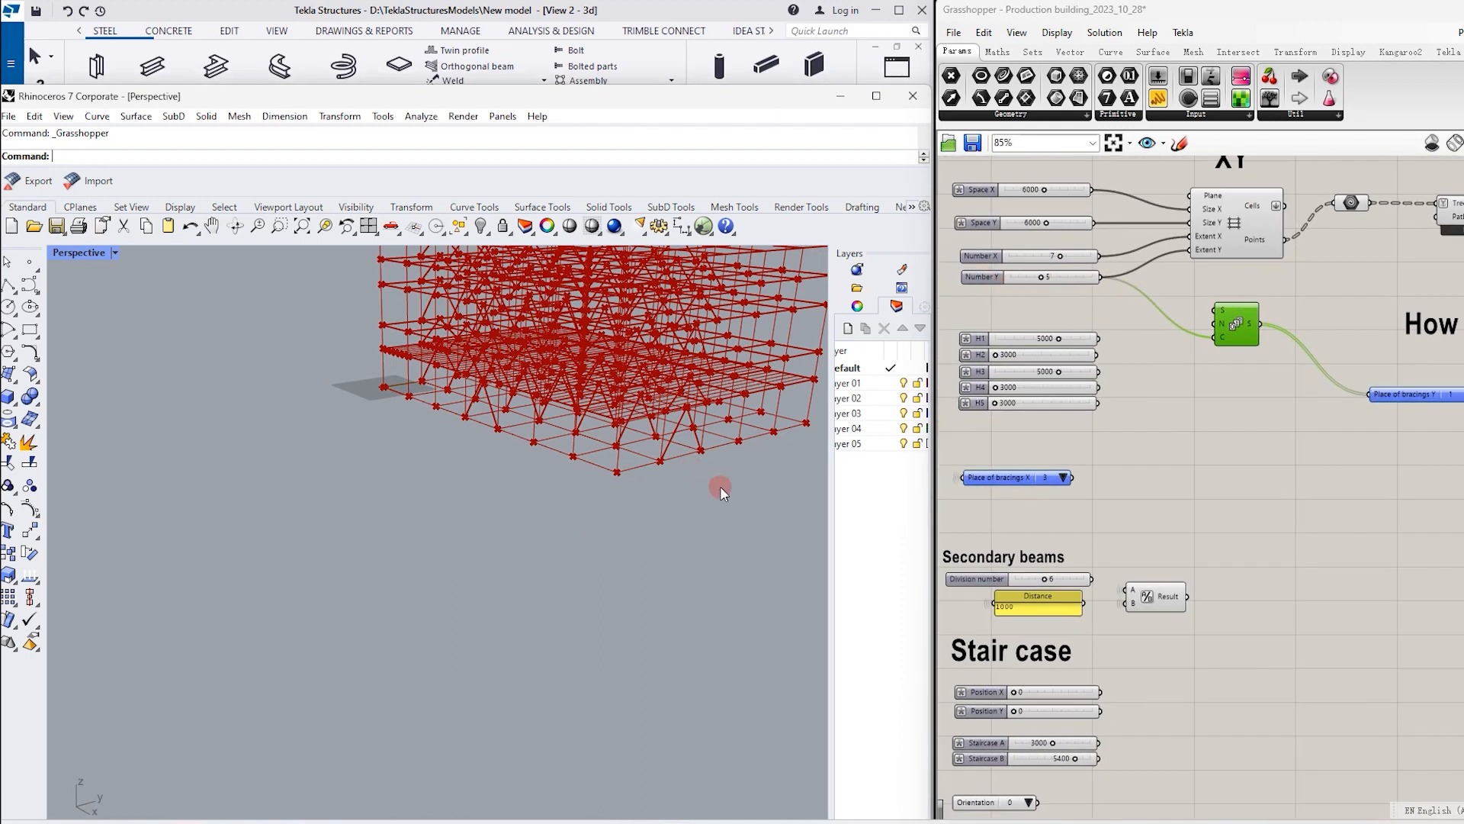
pyautogui.scroll(2, 698, 492)
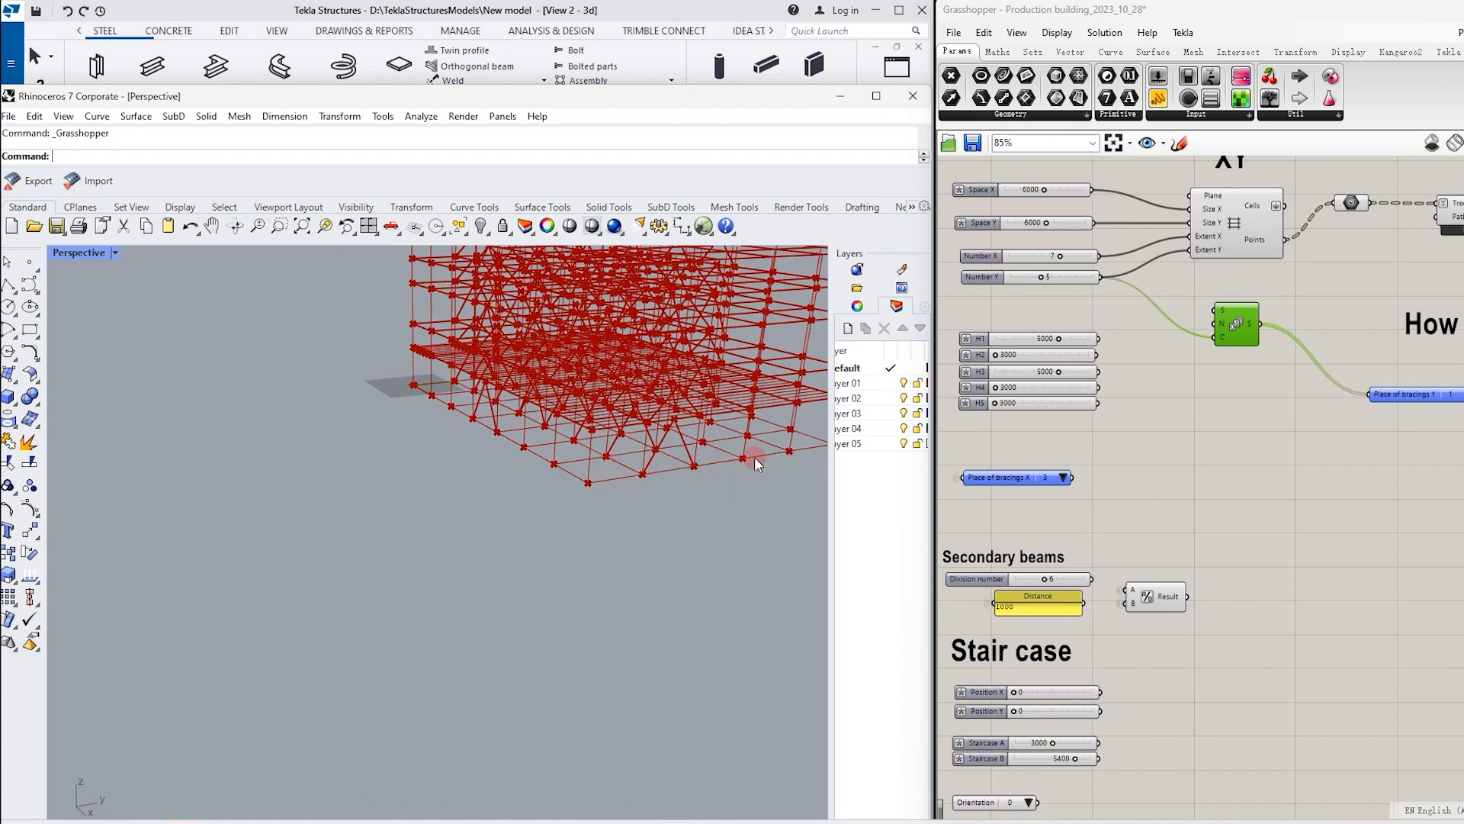
pyautogui.moveTo(789, 449); pyautogui.dragTo(598, 467, button='right')
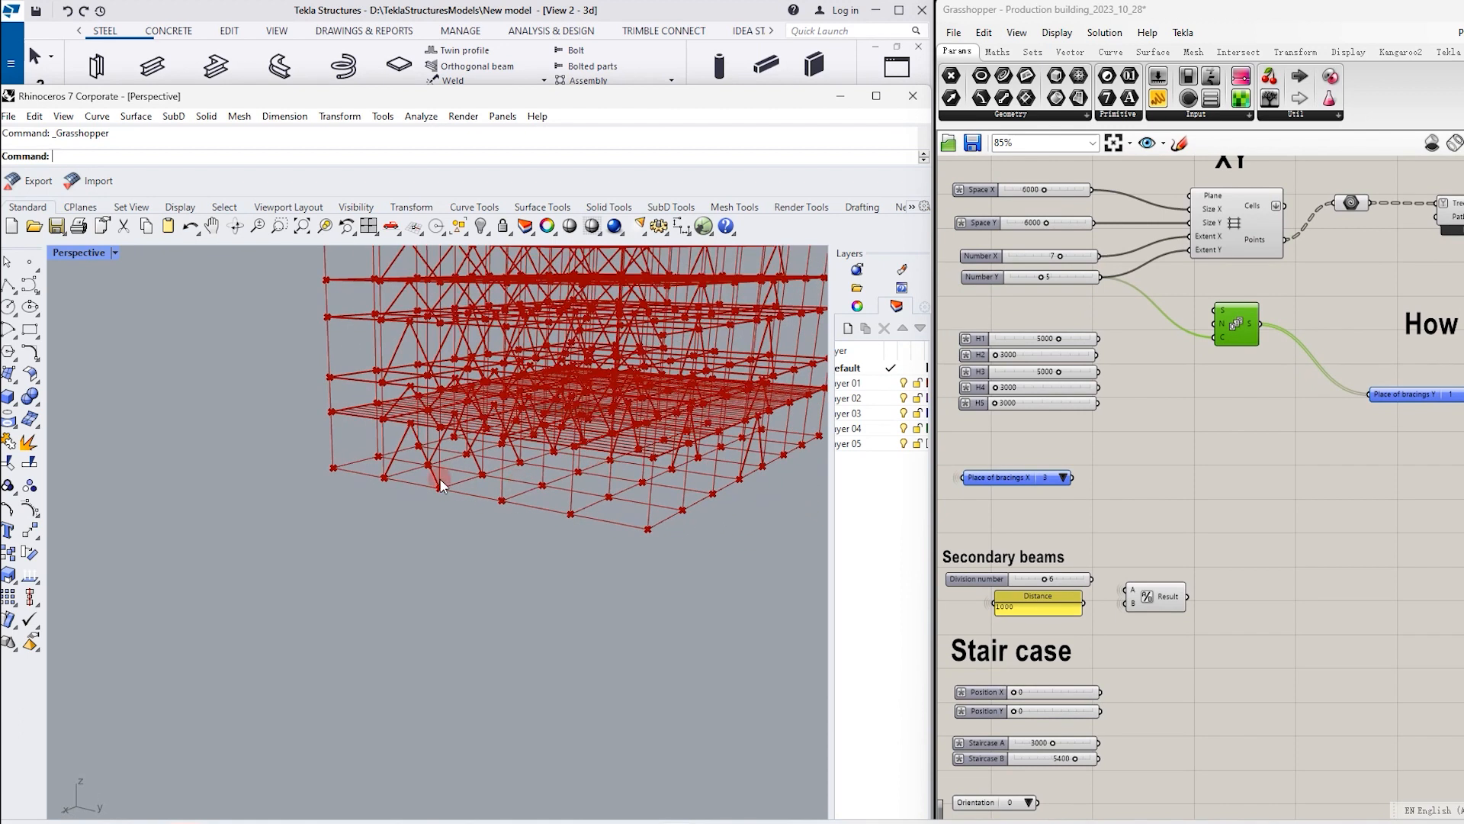
pyautogui.scroll(4, 1263, 390)
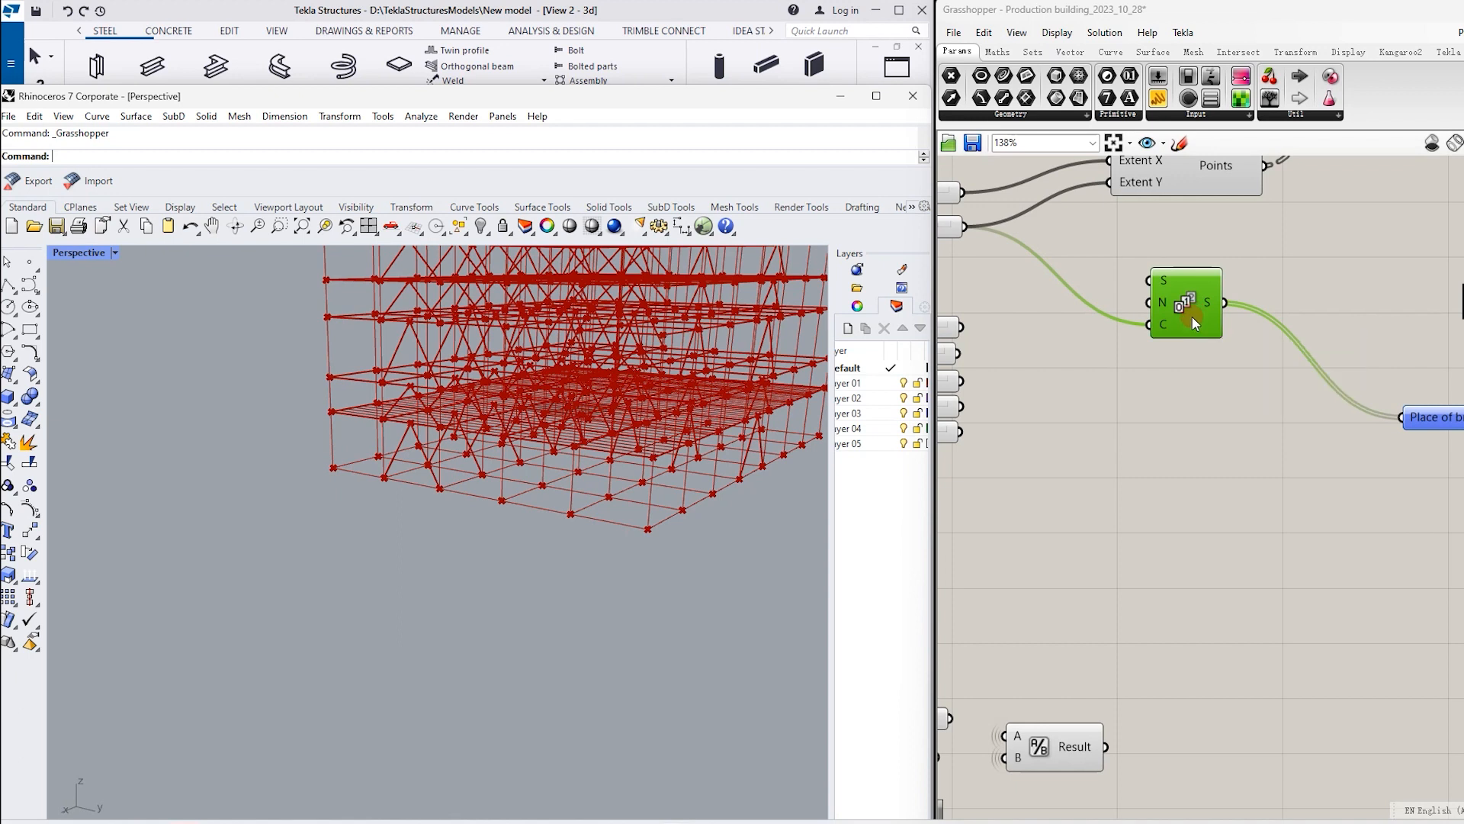
pyautogui.moveTo(1213, 304)
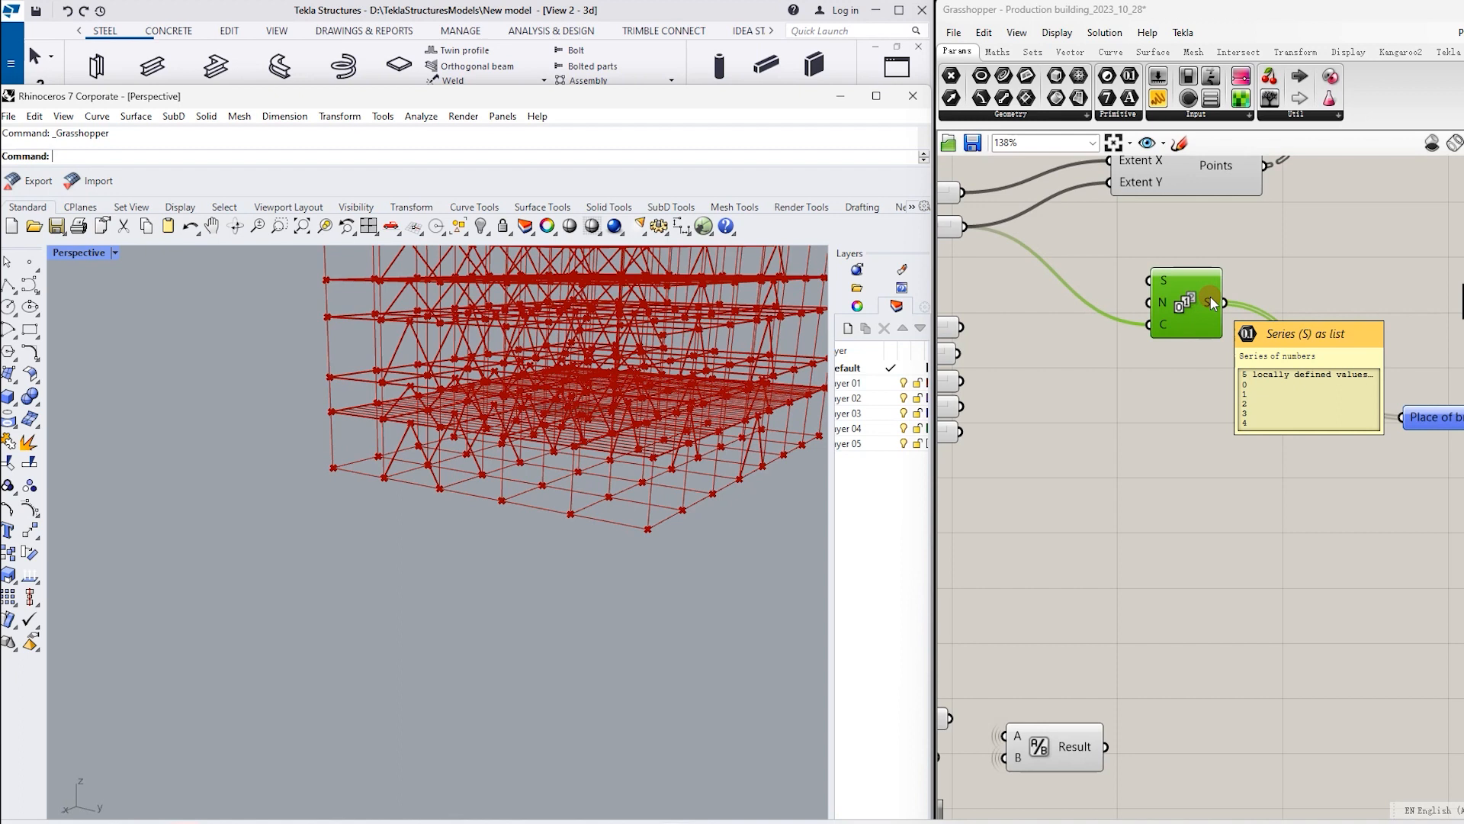
# Examine the Place of bracings Y selector's list of positions and highlight the selector
pyautogui.scroll(-3, 1106, 370)
pyautogui.scroll(2, 1440, 404)
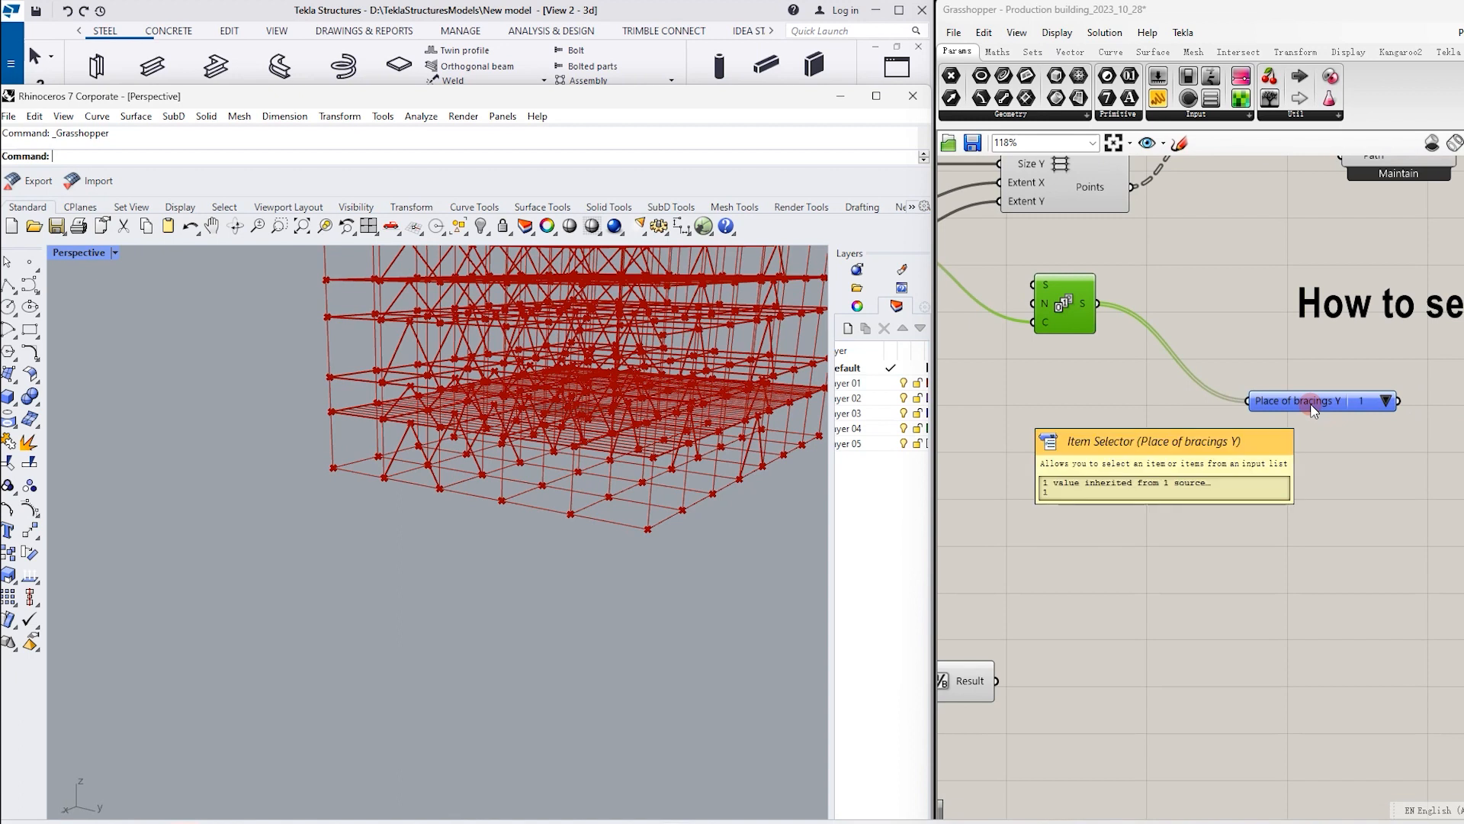
pyautogui.click(1386, 401)
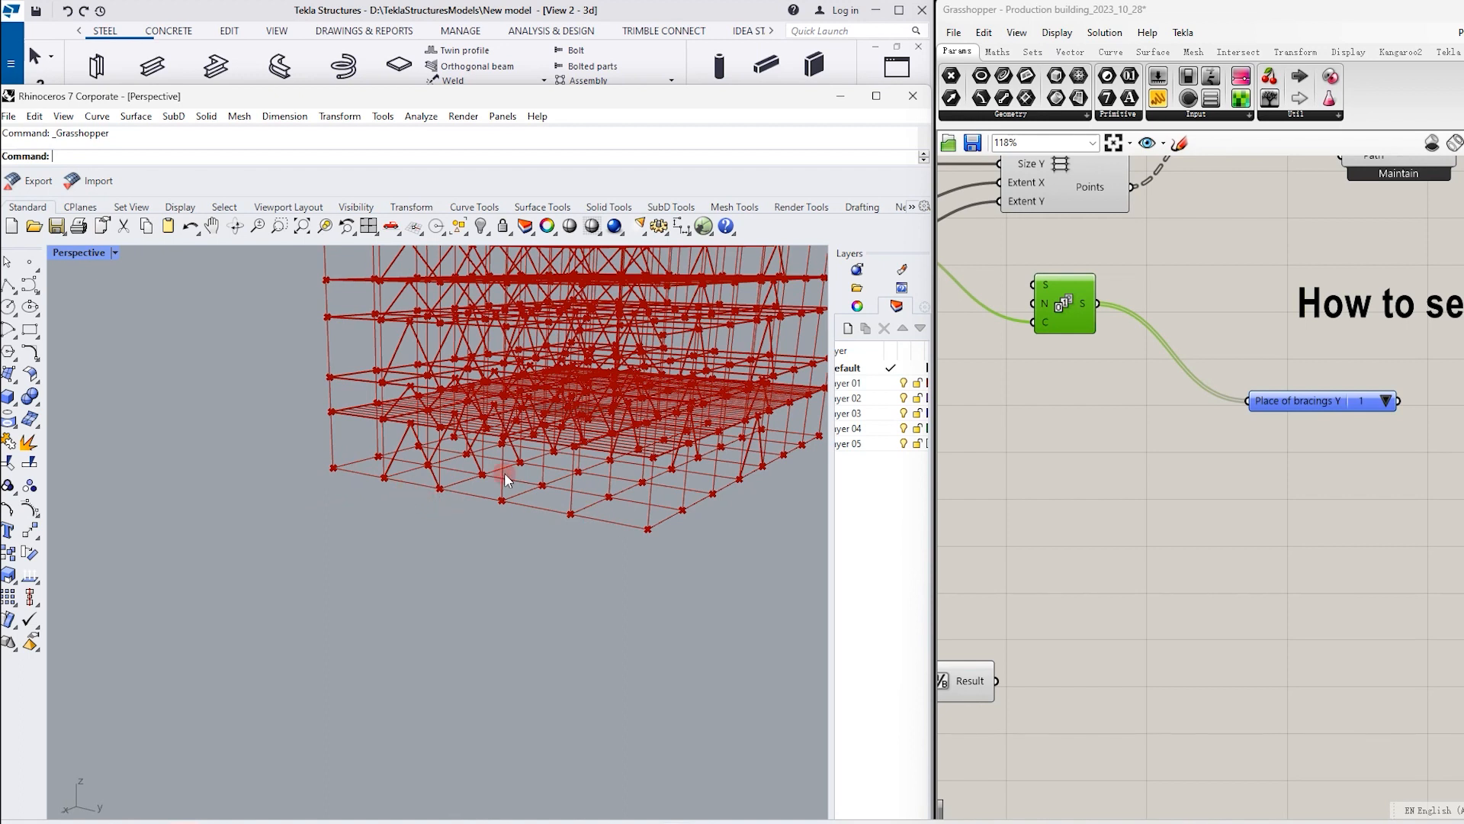
pyautogui.click(1321, 404)
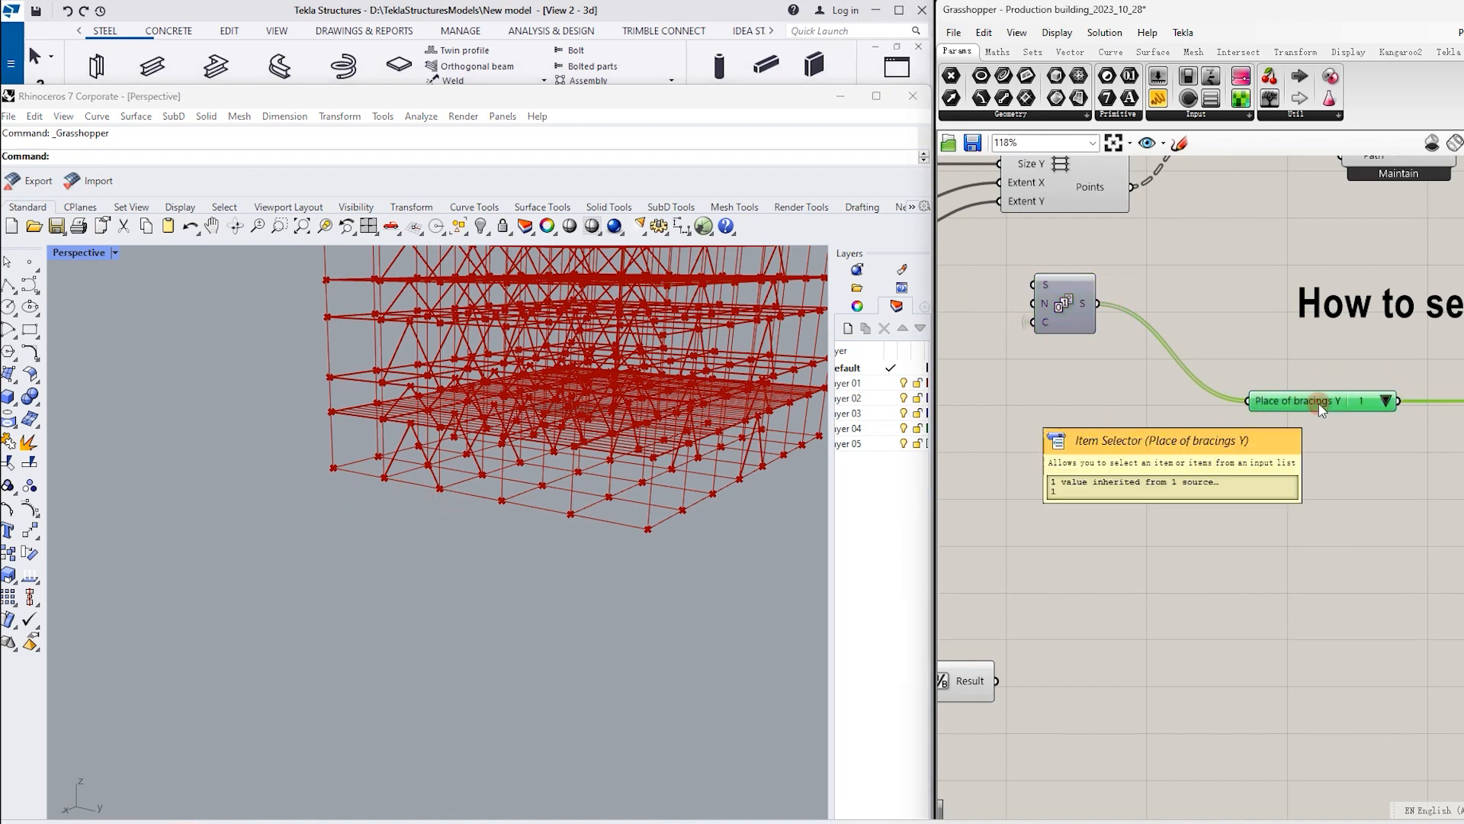
# Trace the Place of bracings Y selector's output to the List Item components under Bracings along Y
pyautogui.scroll(-10, 1319, 404)
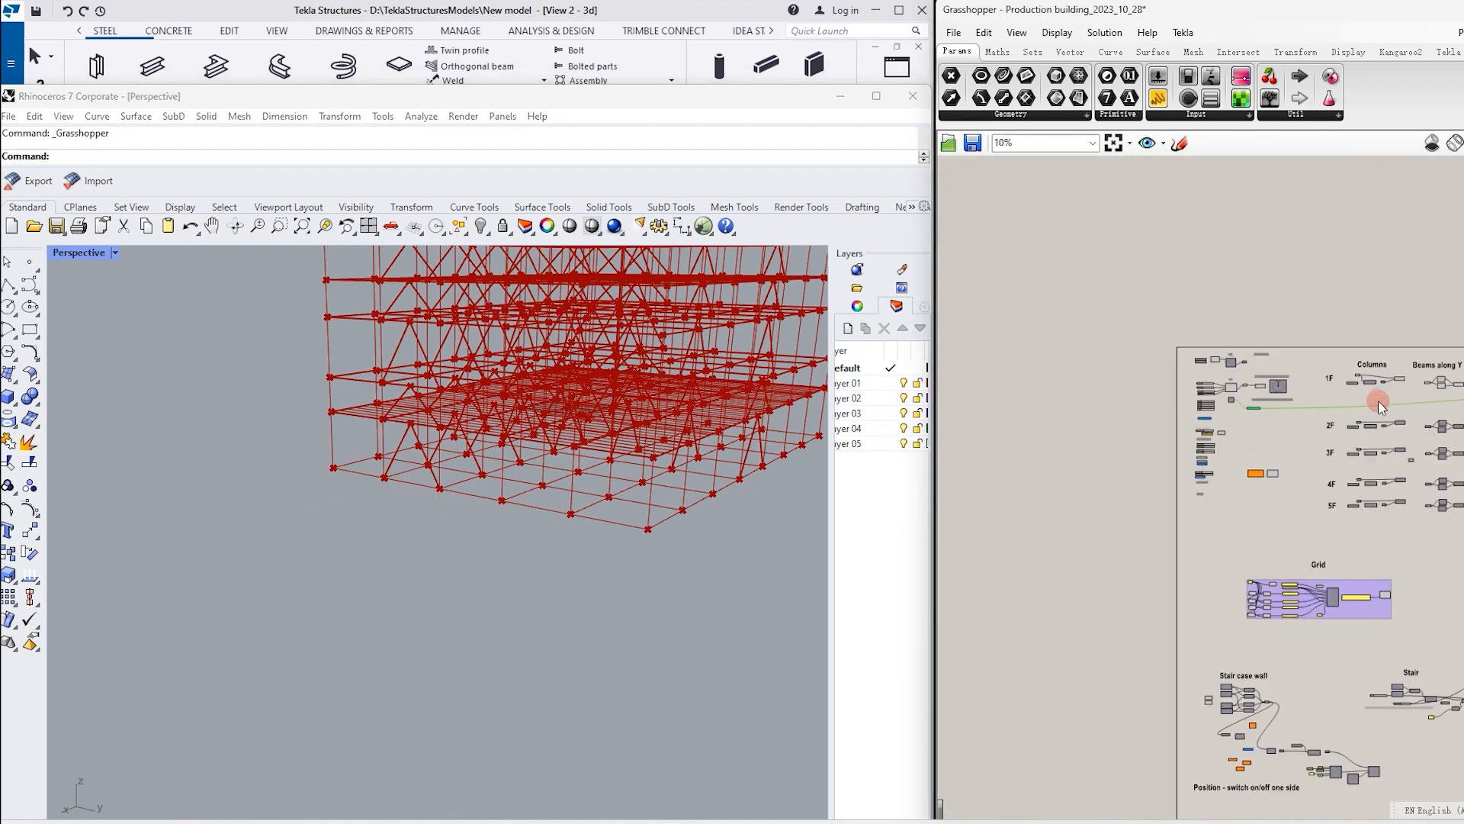
pyautogui.scroll(9, 1285, 404)
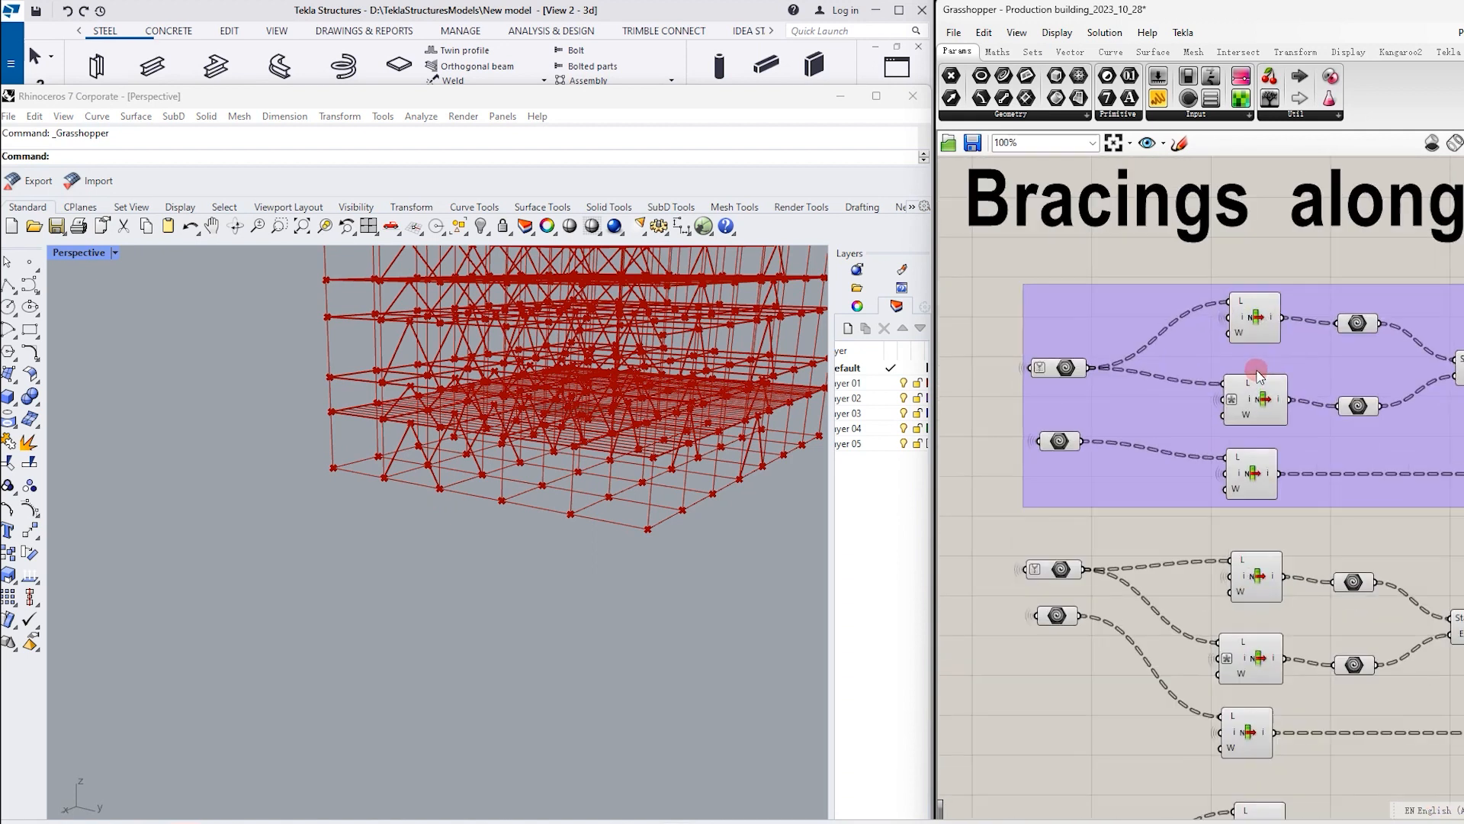
pyautogui.scroll(-3, 1159, 305)
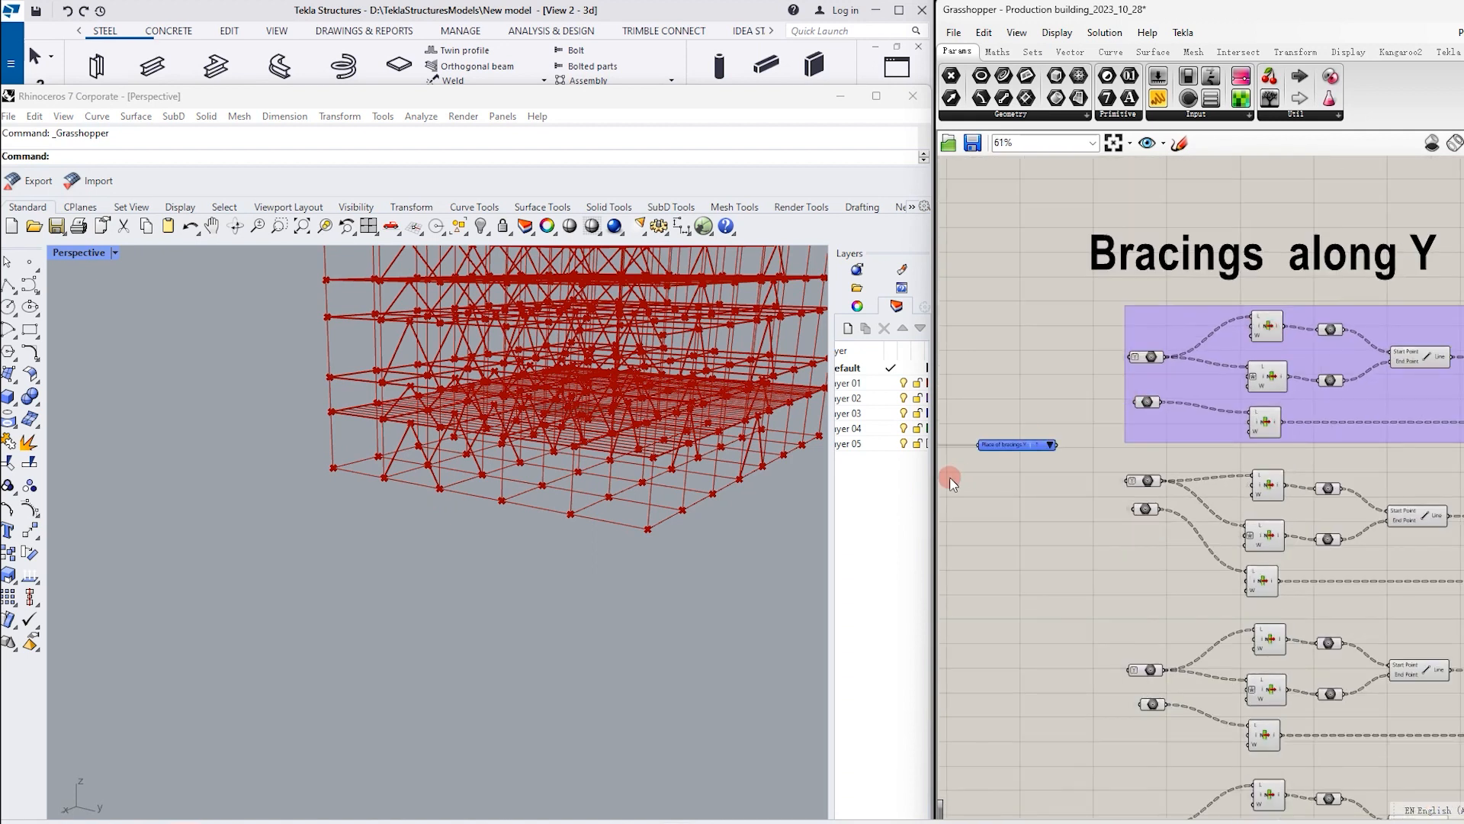
pyautogui.scroll(5, 995, 450)
pyautogui.click(1014, 426)
pyautogui.scroll(-3, 1013, 426)
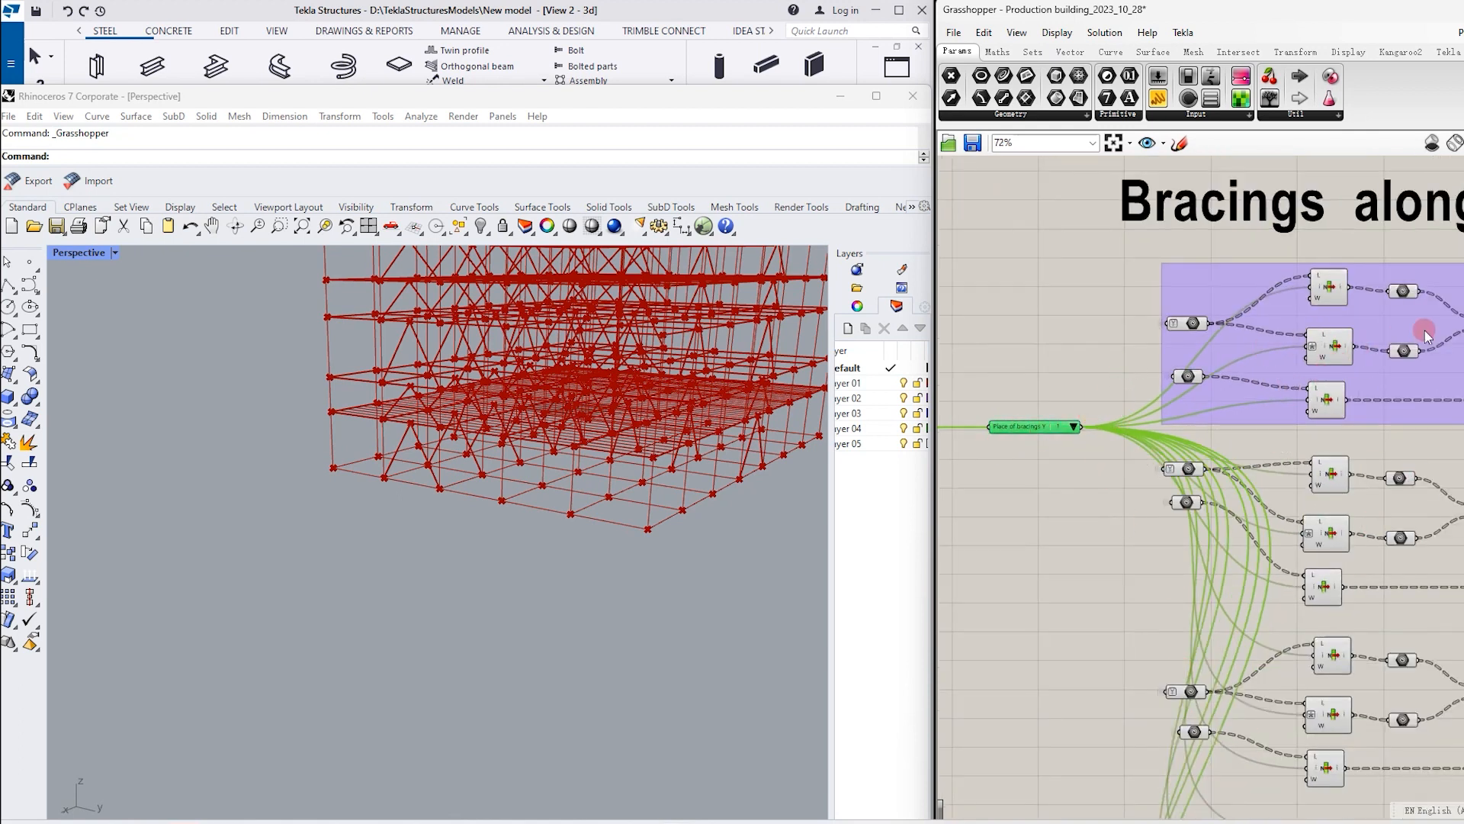
# Compare the first group's upper Geometry input with the points its upper List Item component extracts in Rhino
pyautogui.scroll(2, 1370, 333)
pyautogui.scroll(1, 1371, 334)
pyautogui.click(1318, 275)
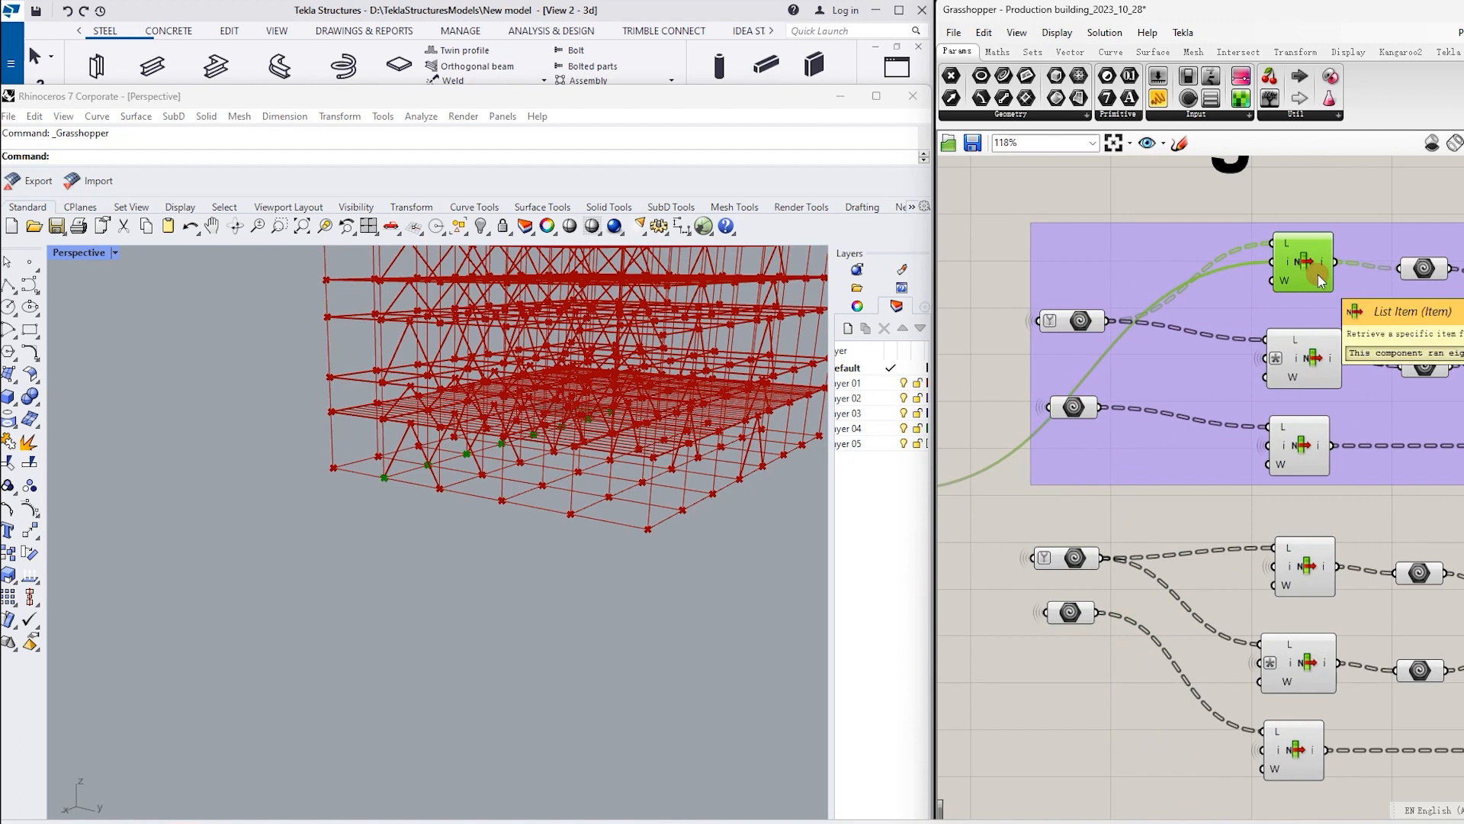
pyautogui.click(1087, 319)
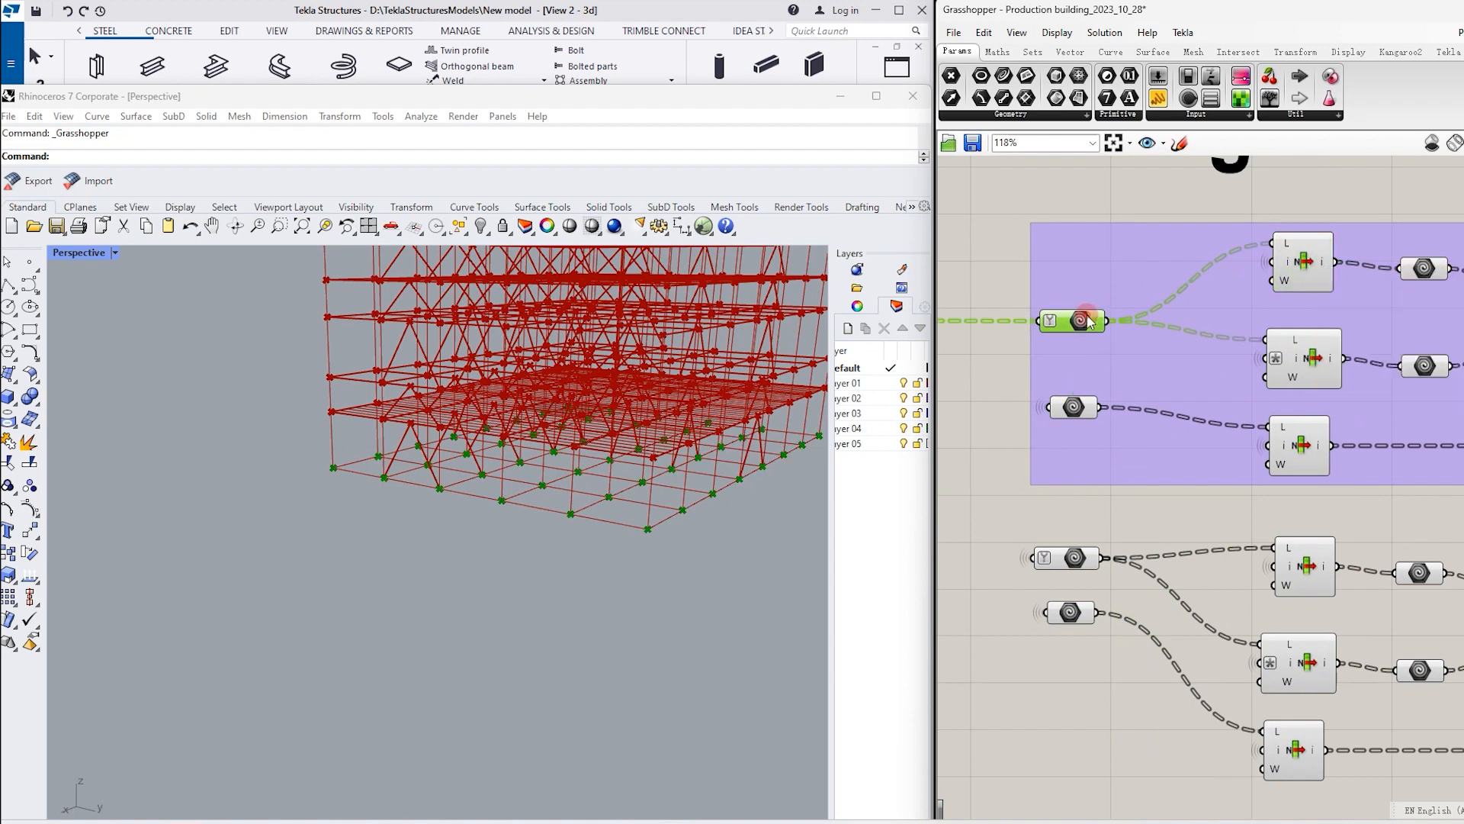
pyautogui.click(1298, 254)
pyautogui.click(407, 485)
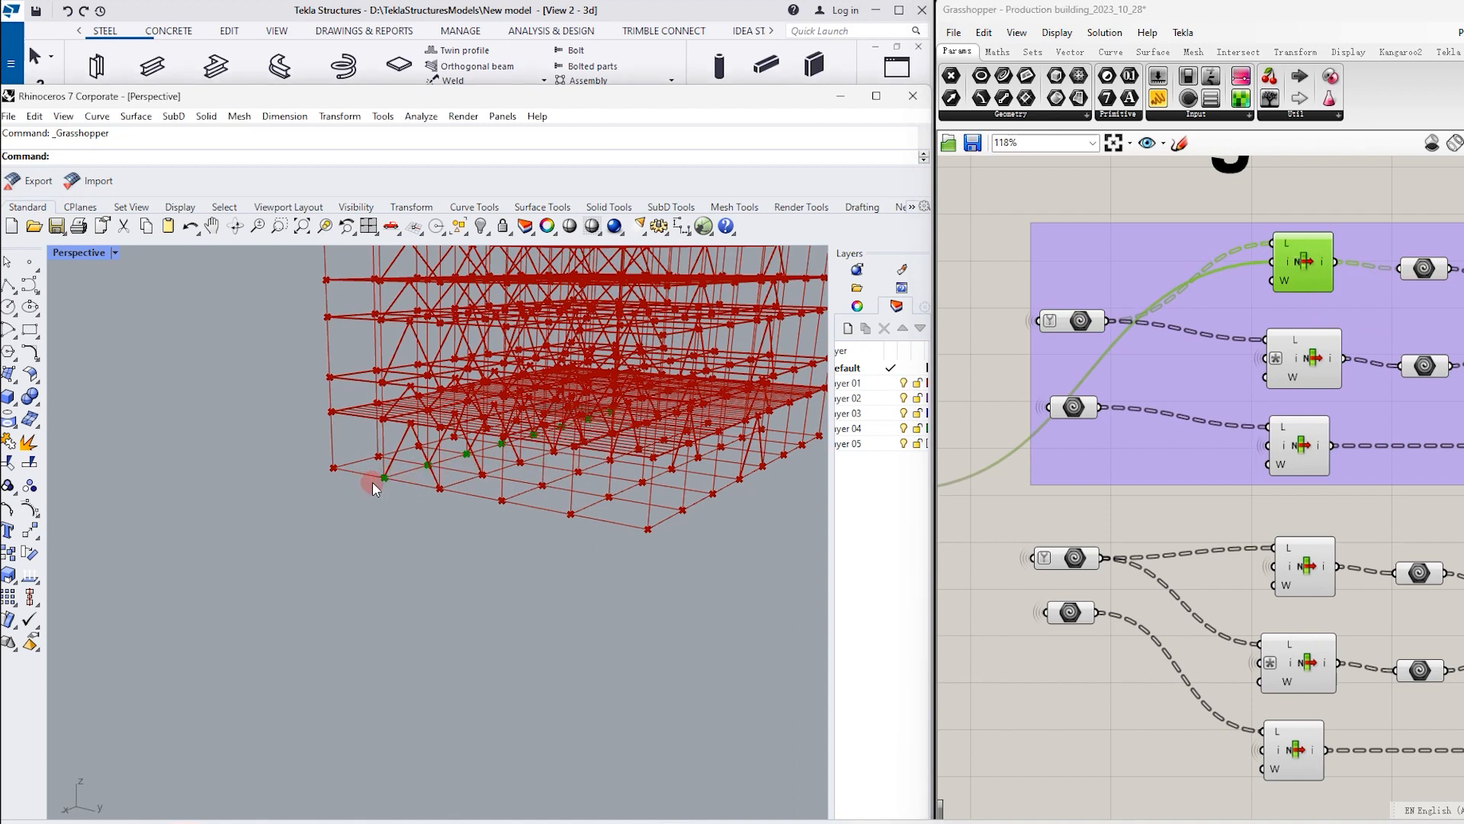
# Inspect the x+1 expression on the middle List Item's index input and highlight the points that component extracts
pyautogui.click(1338, 288)
pyautogui.click(1307, 349)
pyautogui.click(1278, 359)
pyautogui.moveTo(1277, 359)
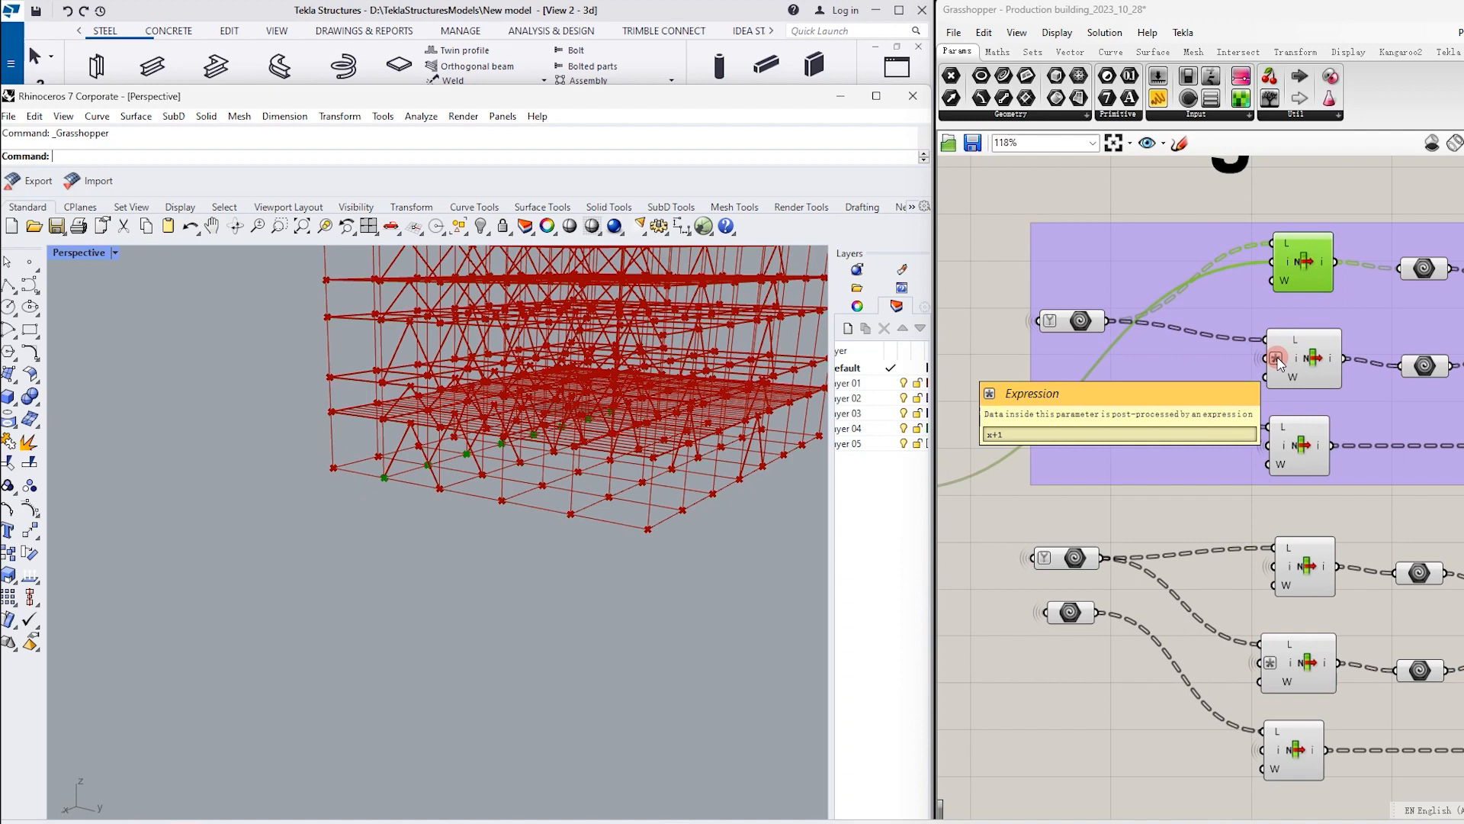
pyautogui.scroll(-2, 1279, 362)
pyautogui.click(392, 499)
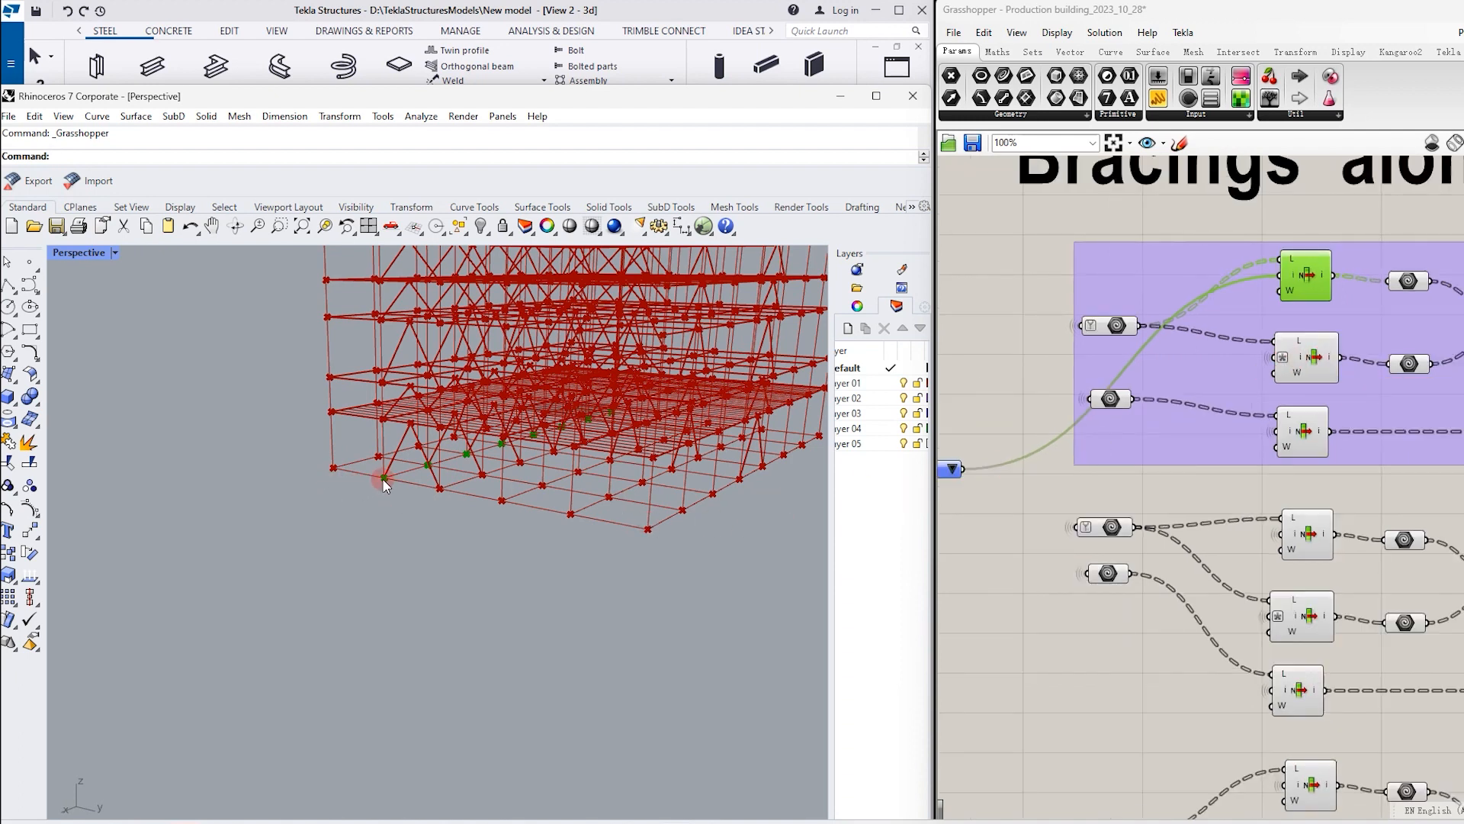
pyautogui.click(441, 488)
pyautogui.click(1297, 365)
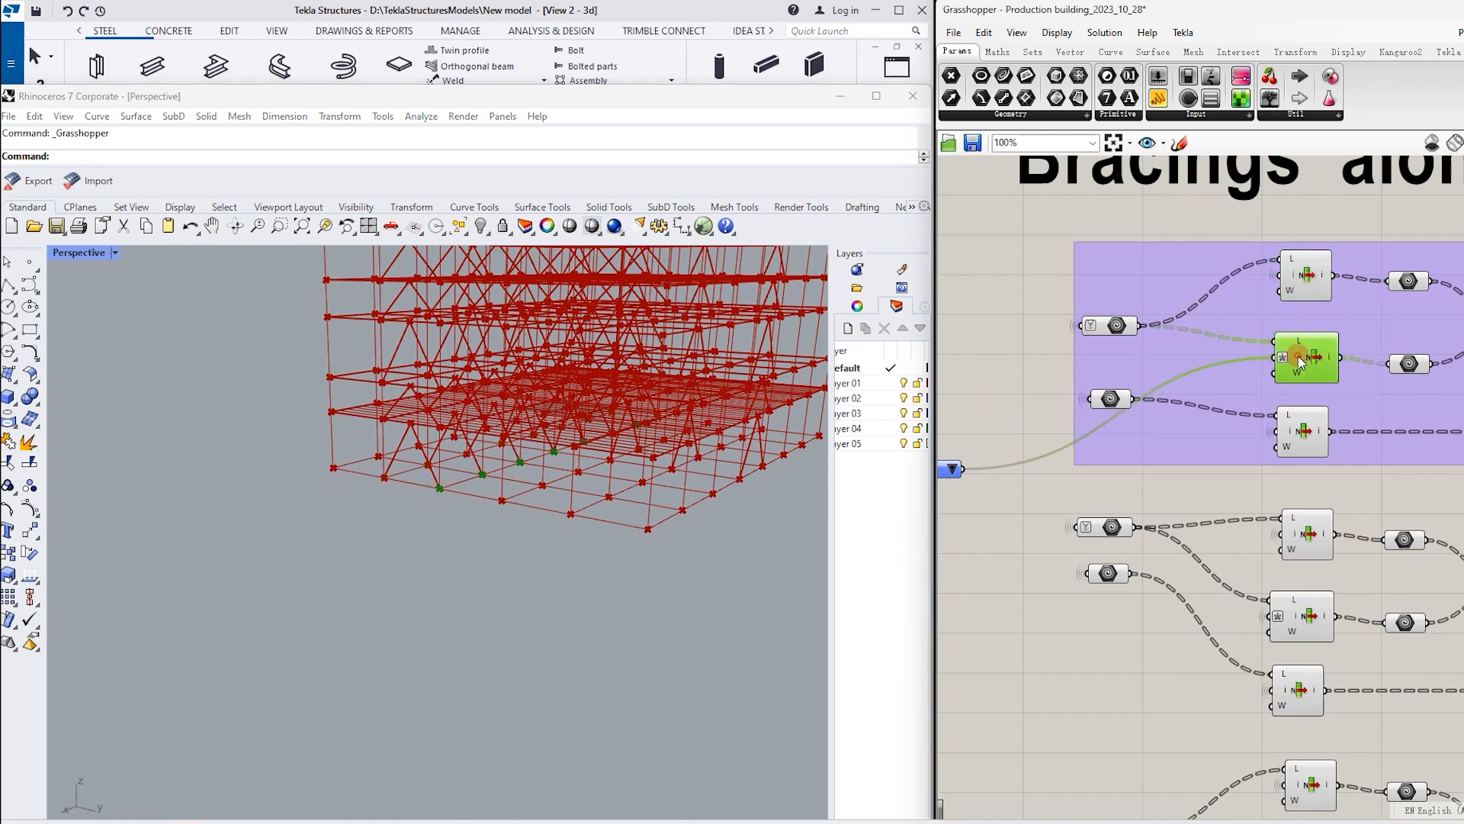
pyautogui.scroll(-3, 1106, 450)
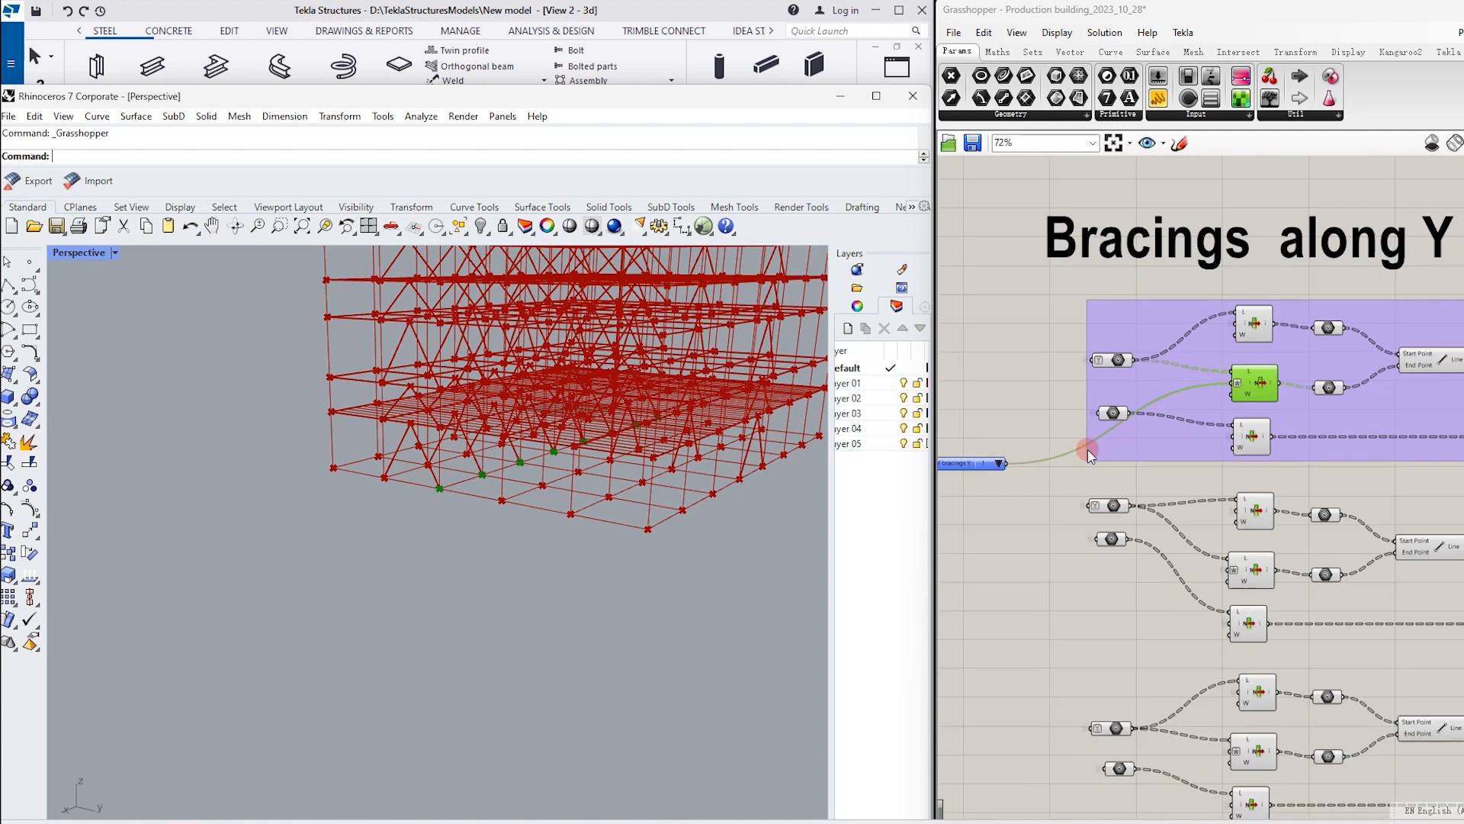
pyautogui.scroll(4, 988, 448)
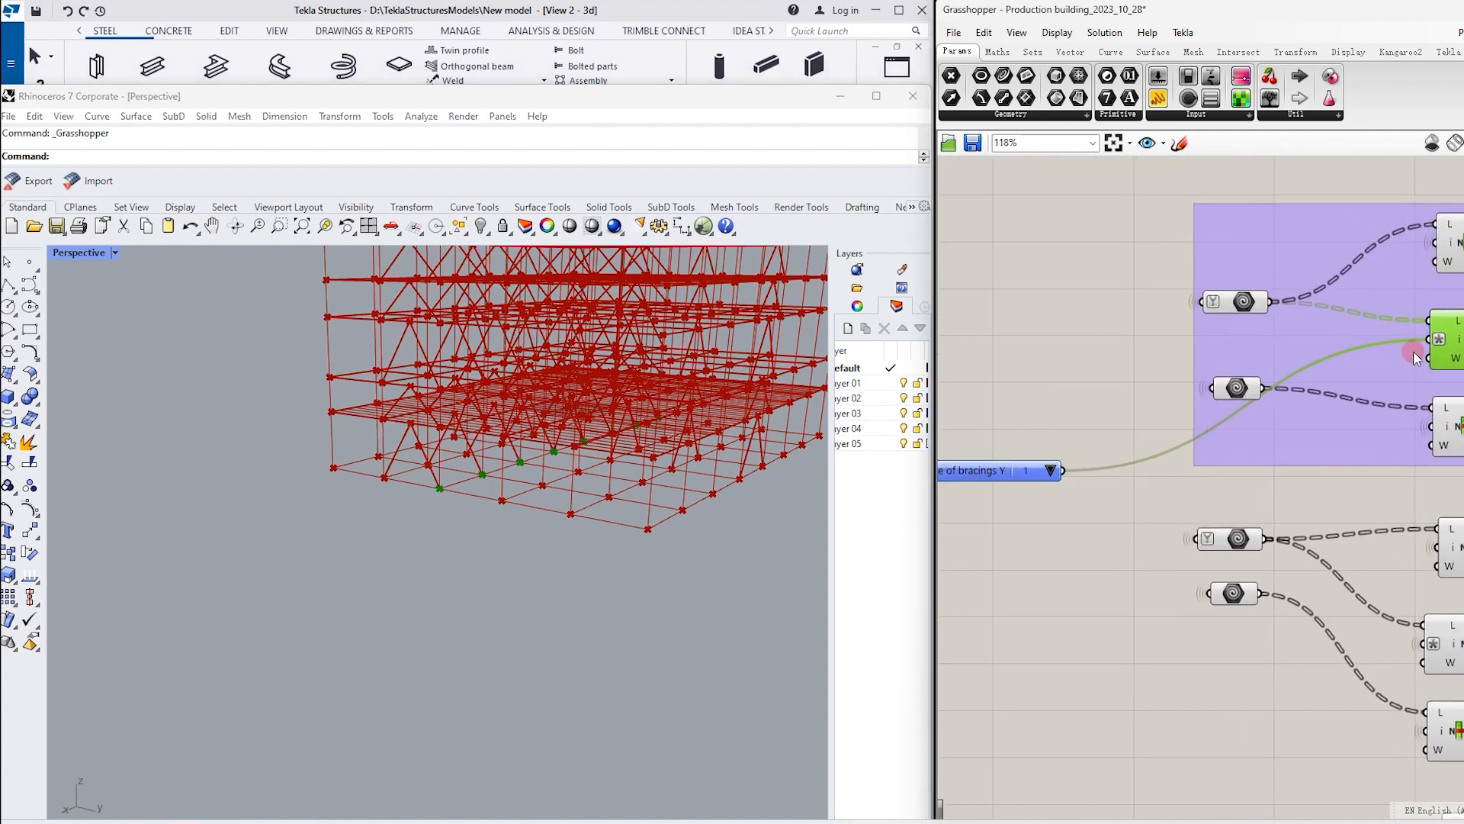
pyautogui.click(513, 524)
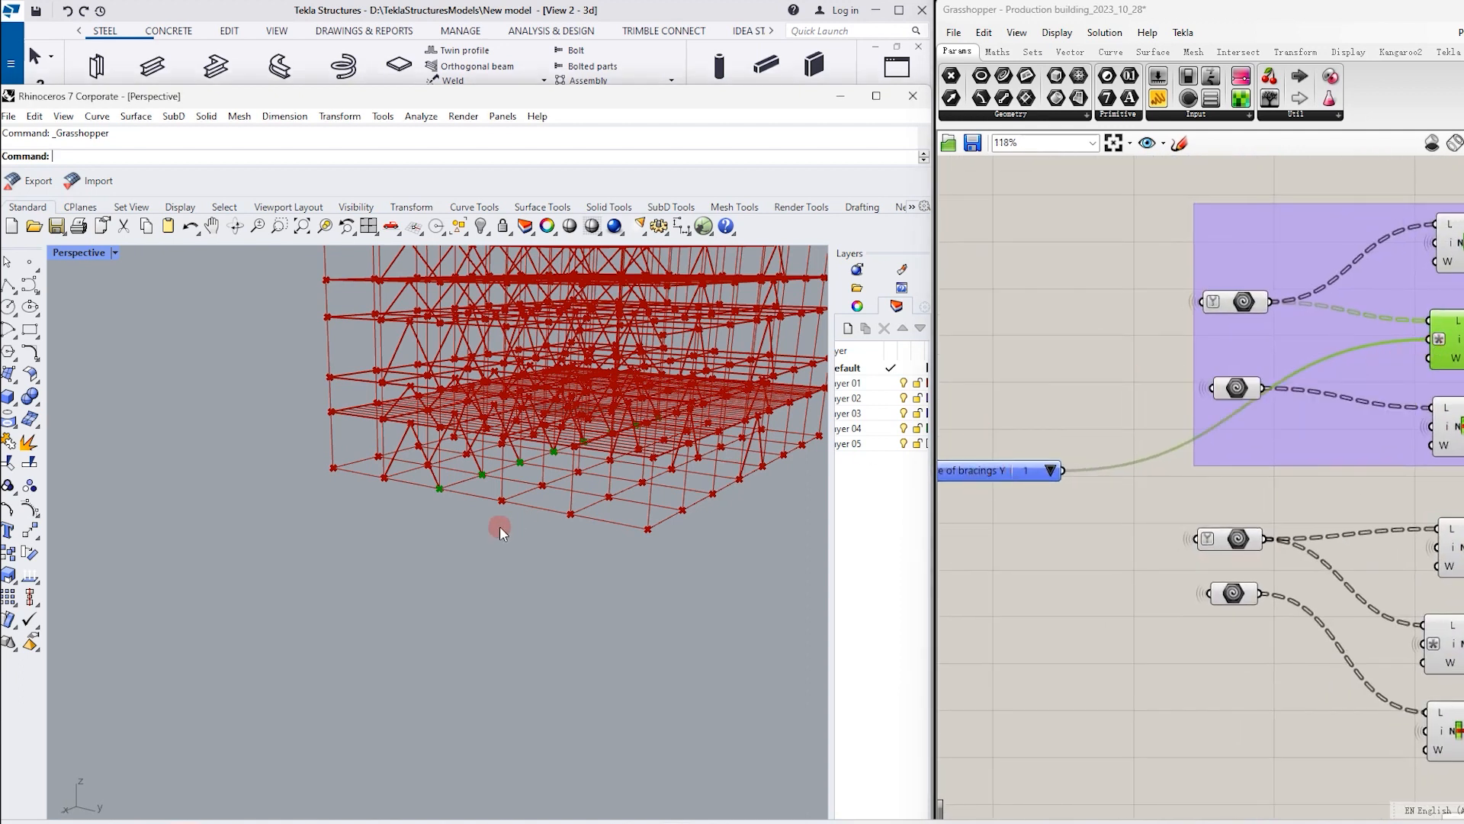
# Highlight the first group's Line component and the two Geometry parameters feeding its start and end points
pyautogui.scroll(-3, 1078, 370)
pyautogui.scroll(3, 1208, 303)
pyautogui.click(1141, 317)
pyautogui.click(1141, 397)
pyautogui.click(1297, 369)
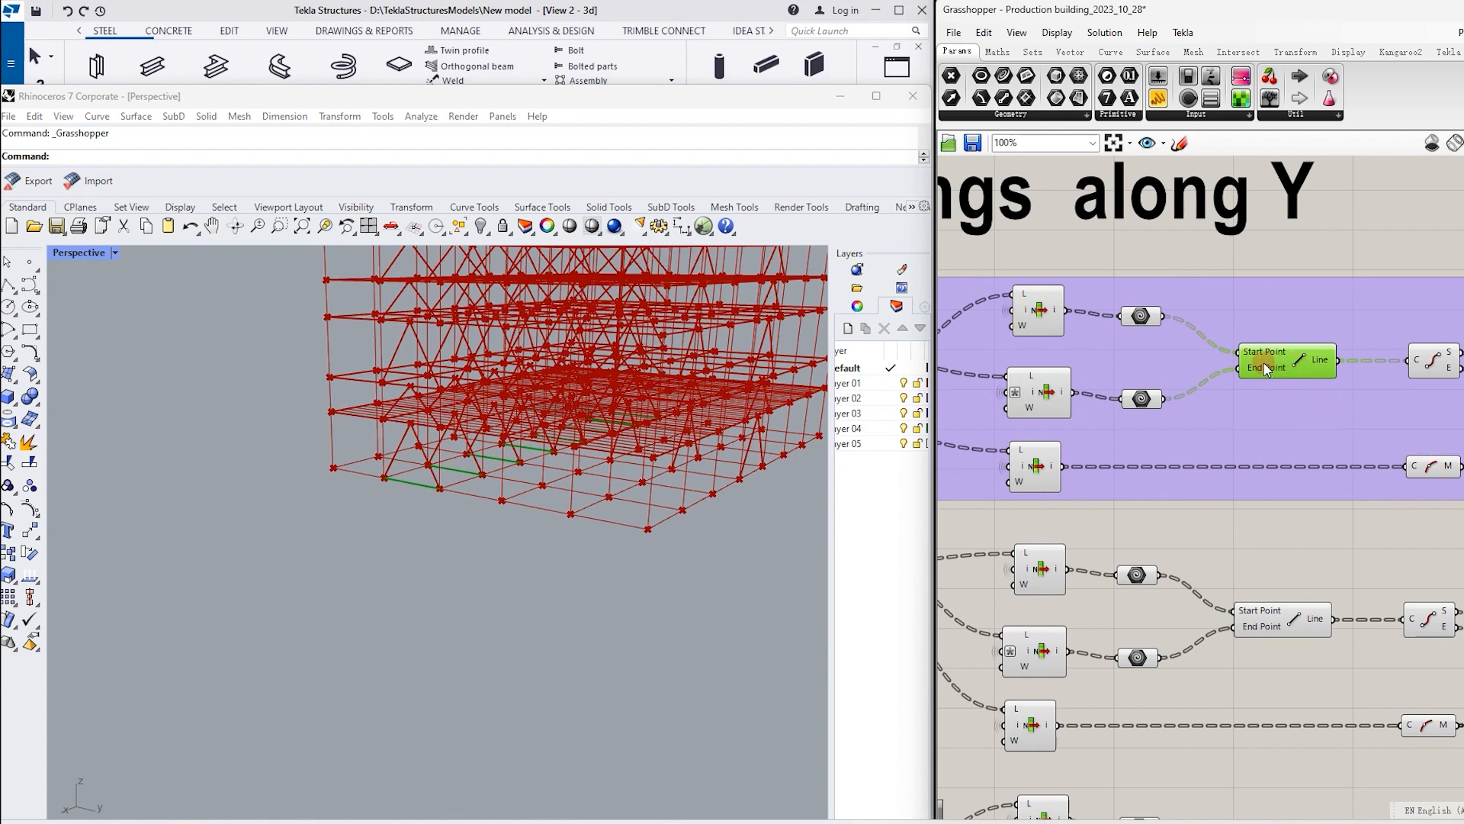
pyautogui.moveTo(1264, 370)
pyautogui.click(1141, 315)
pyautogui.click(1142, 398)
# Examine the first group's base lines in Rhino and highlight the End Points component that splits them into start and end points
pyautogui.scroll(-2, 1105, 284)
pyautogui.scroll(-1, 1105, 283)
pyautogui.scroll(1, 1357, 348)
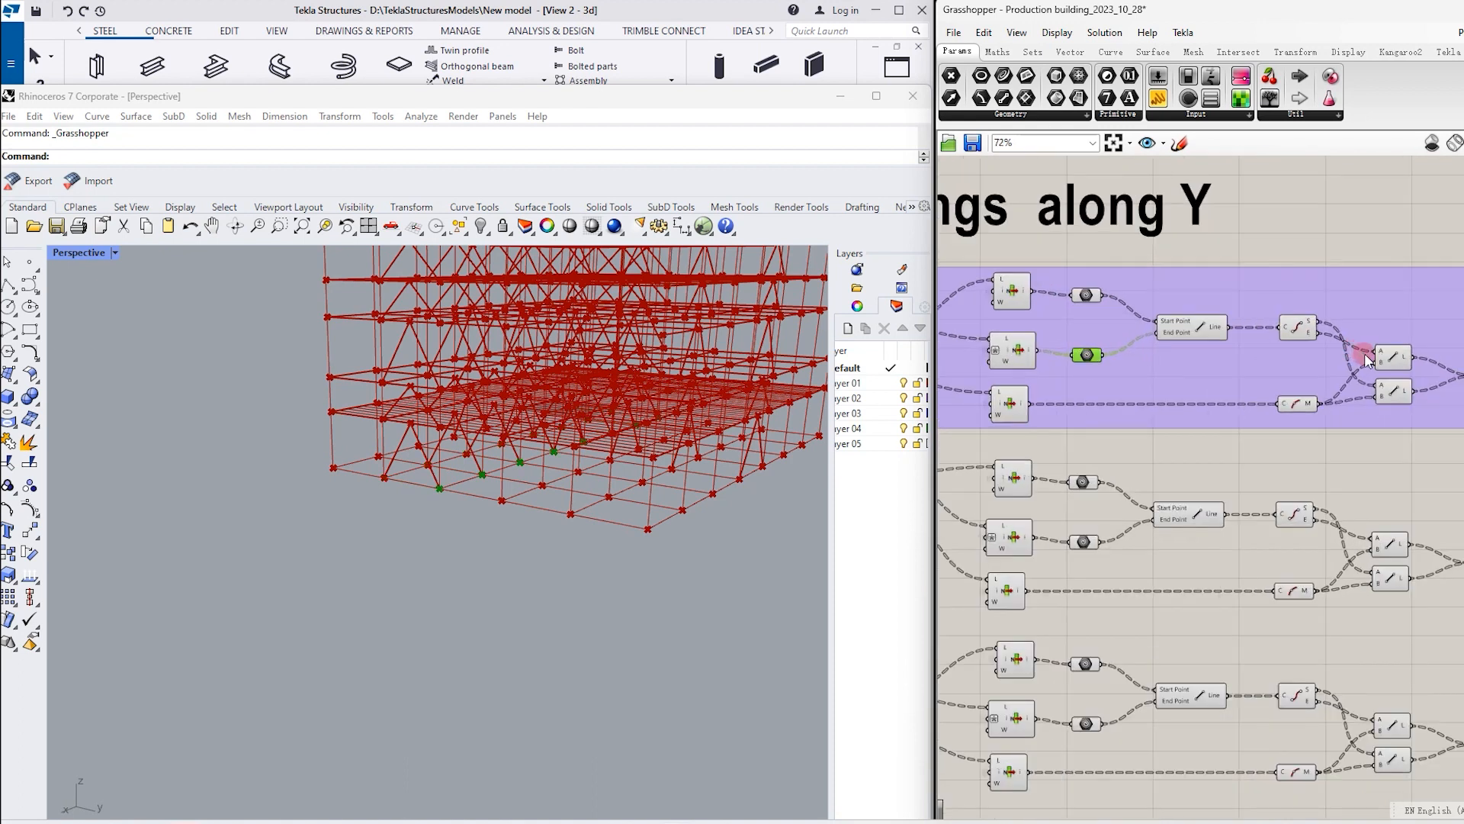
pyautogui.click(1402, 358)
pyautogui.click(1210, 335)
pyautogui.click(1294, 335)
pyautogui.click(1216, 337)
pyautogui.moveTo(1216, 338)
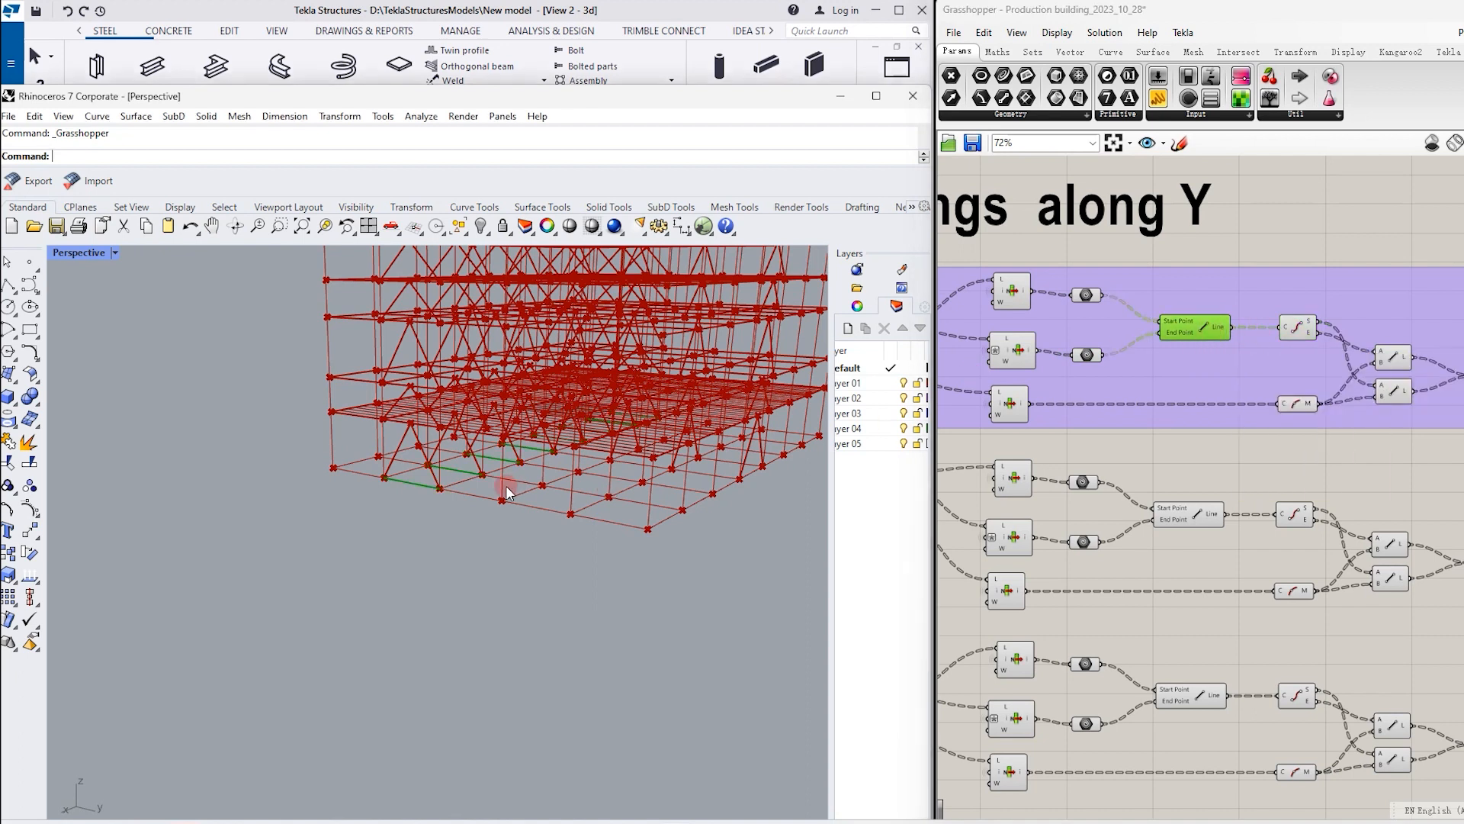
pyautogui.click(1298, 327)
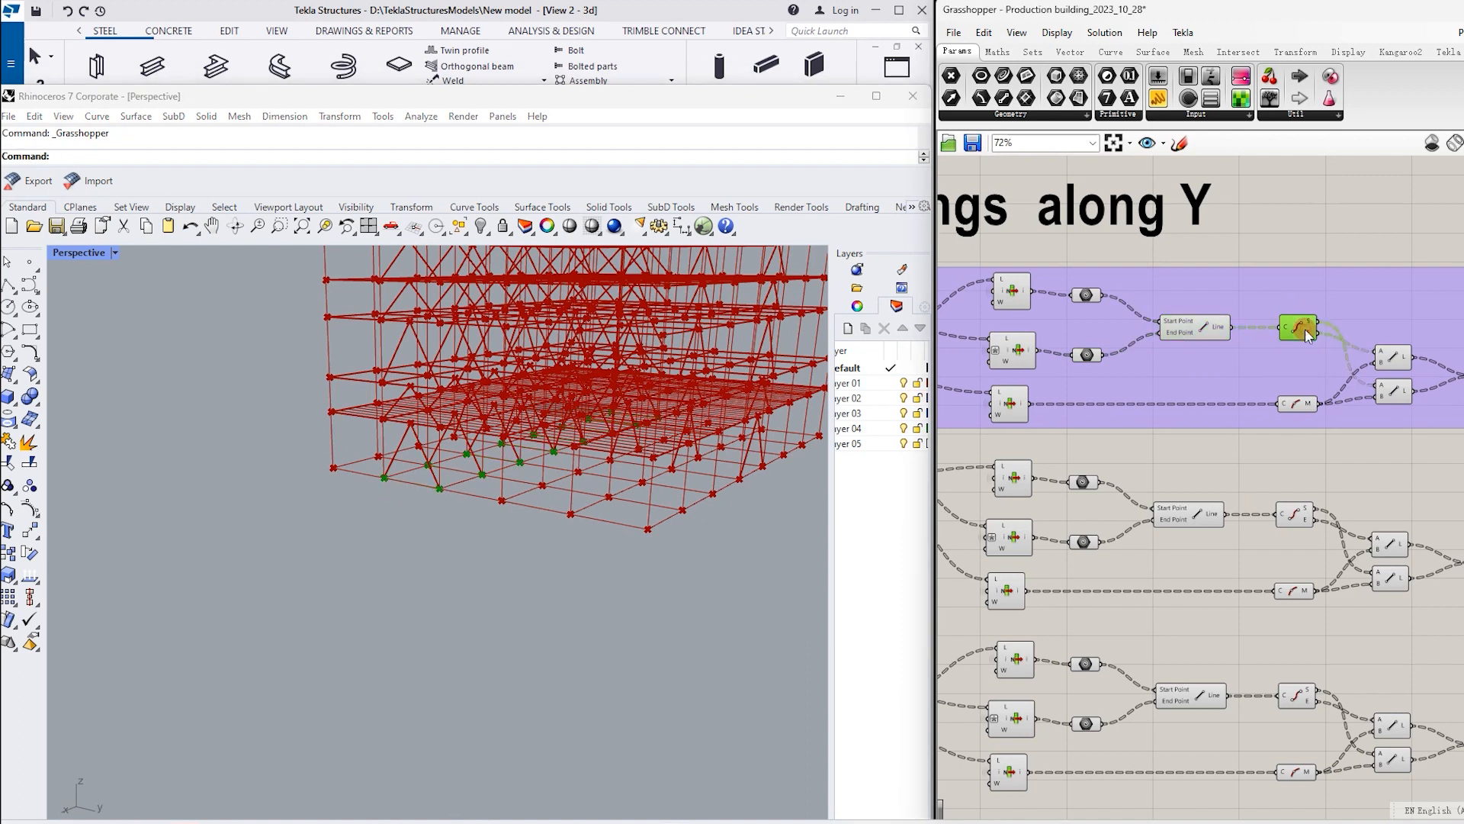
# Compare the first group's Line component with the start and end points its End Points component extracts in Rhino
pyautogui.click(1201, 328)
pyautogui.click(380, 489)
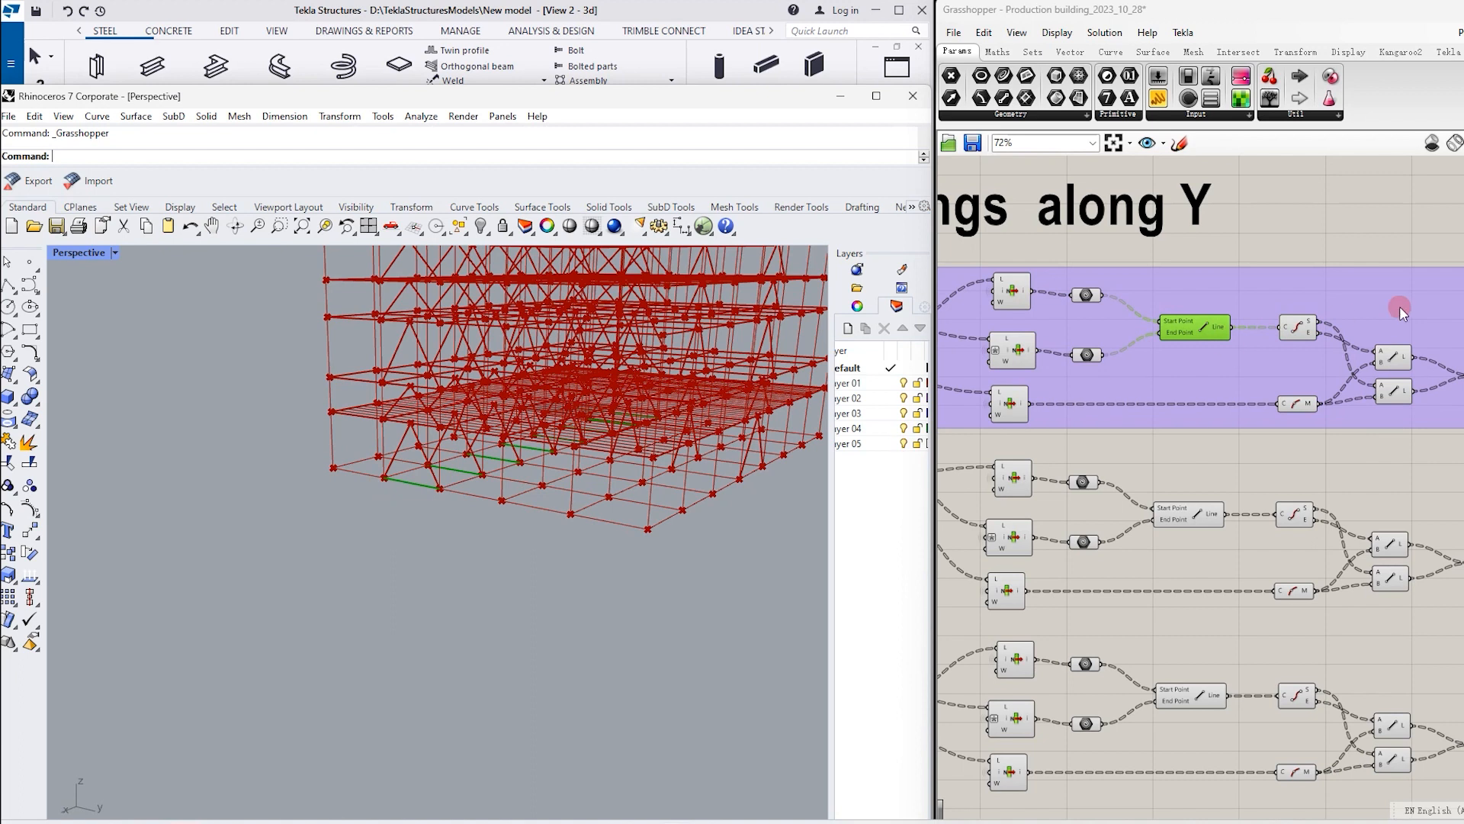
pyautogui.scroll(3, 1395, 307)
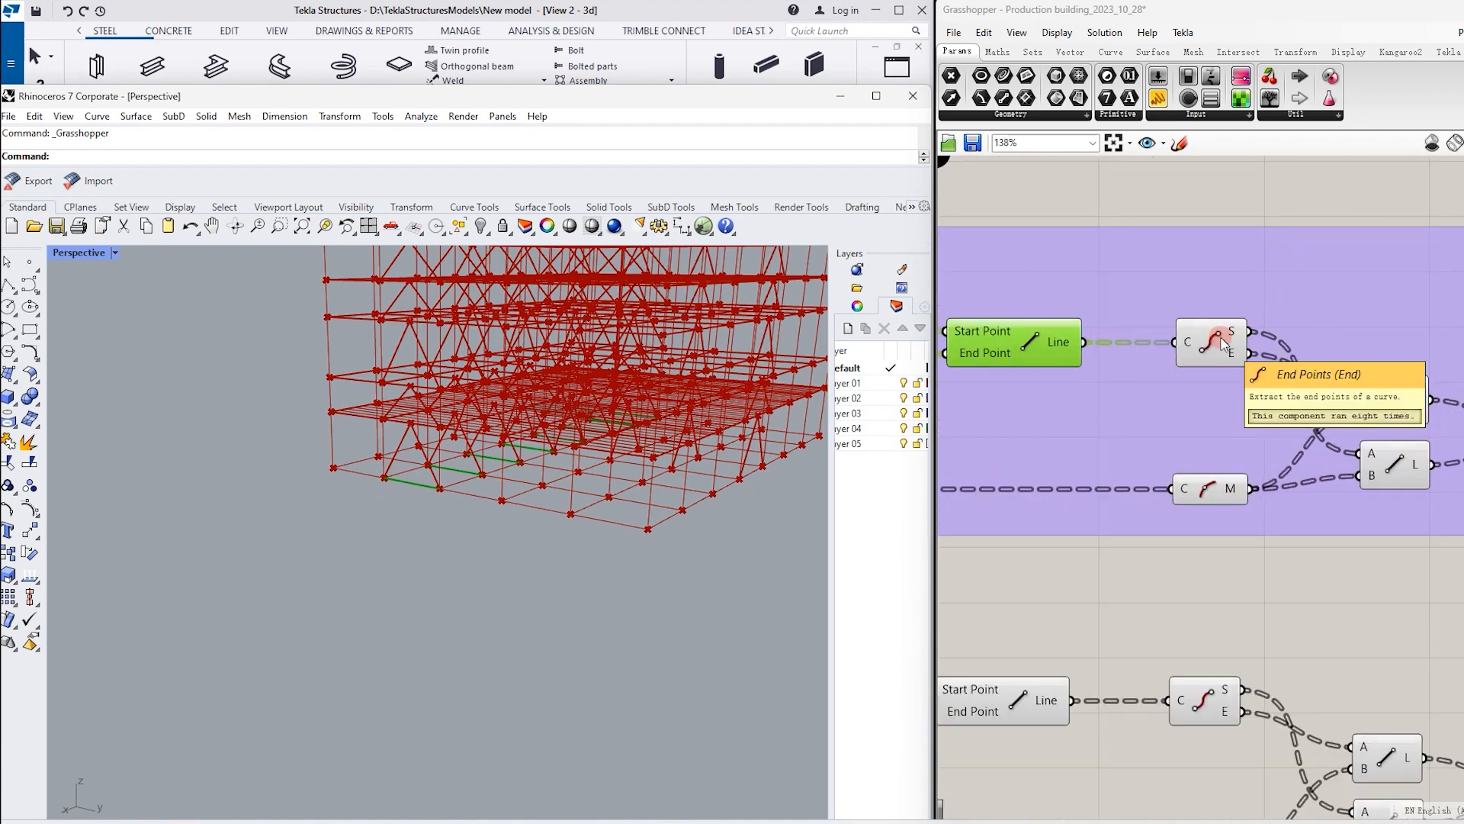
pyautogui.click(1221, 342)
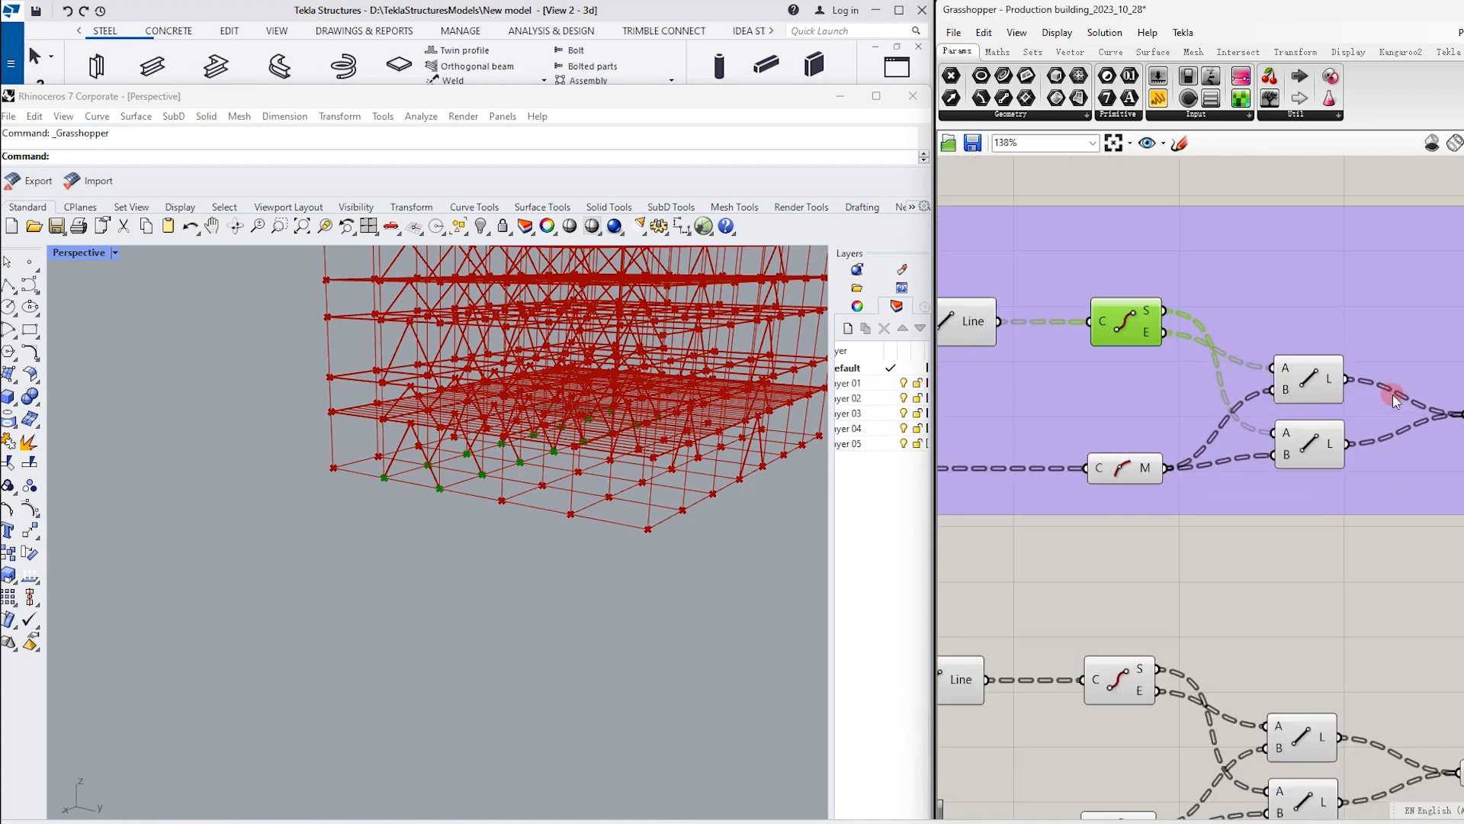
pyautogui.scroll(-2, 1148, 338)
pyautogui.scroll(-1, 1116, 341)
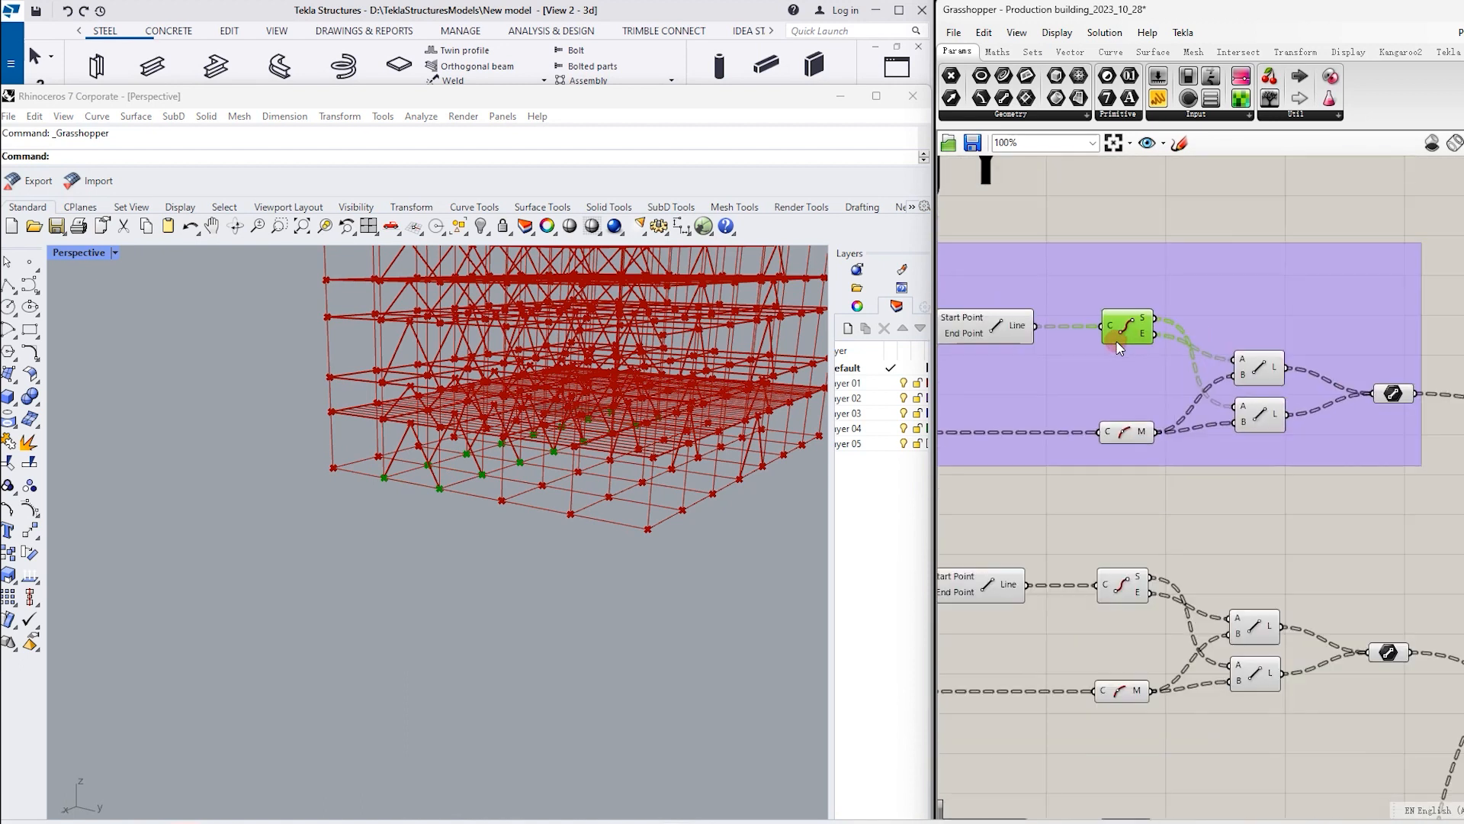
pyautogui.moveTo(1140, 235); pyautogui.dragTo(1314, 226, button='right')
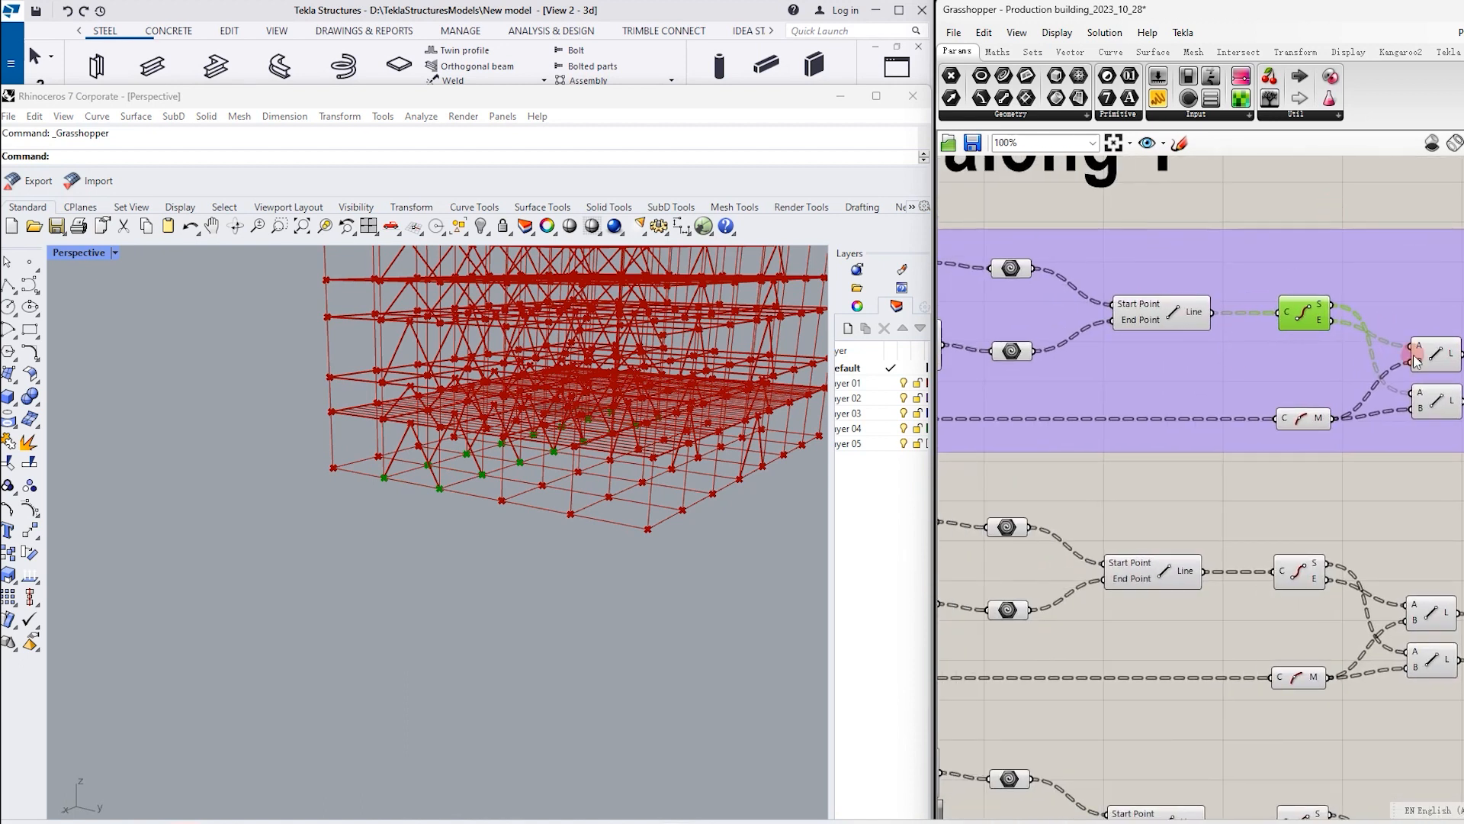
# Highlight the first group's start-point Geometry parameter, its End Points component and the Curve Middle component that feed the two bracing lines
pyautogui.click(1009, 272)
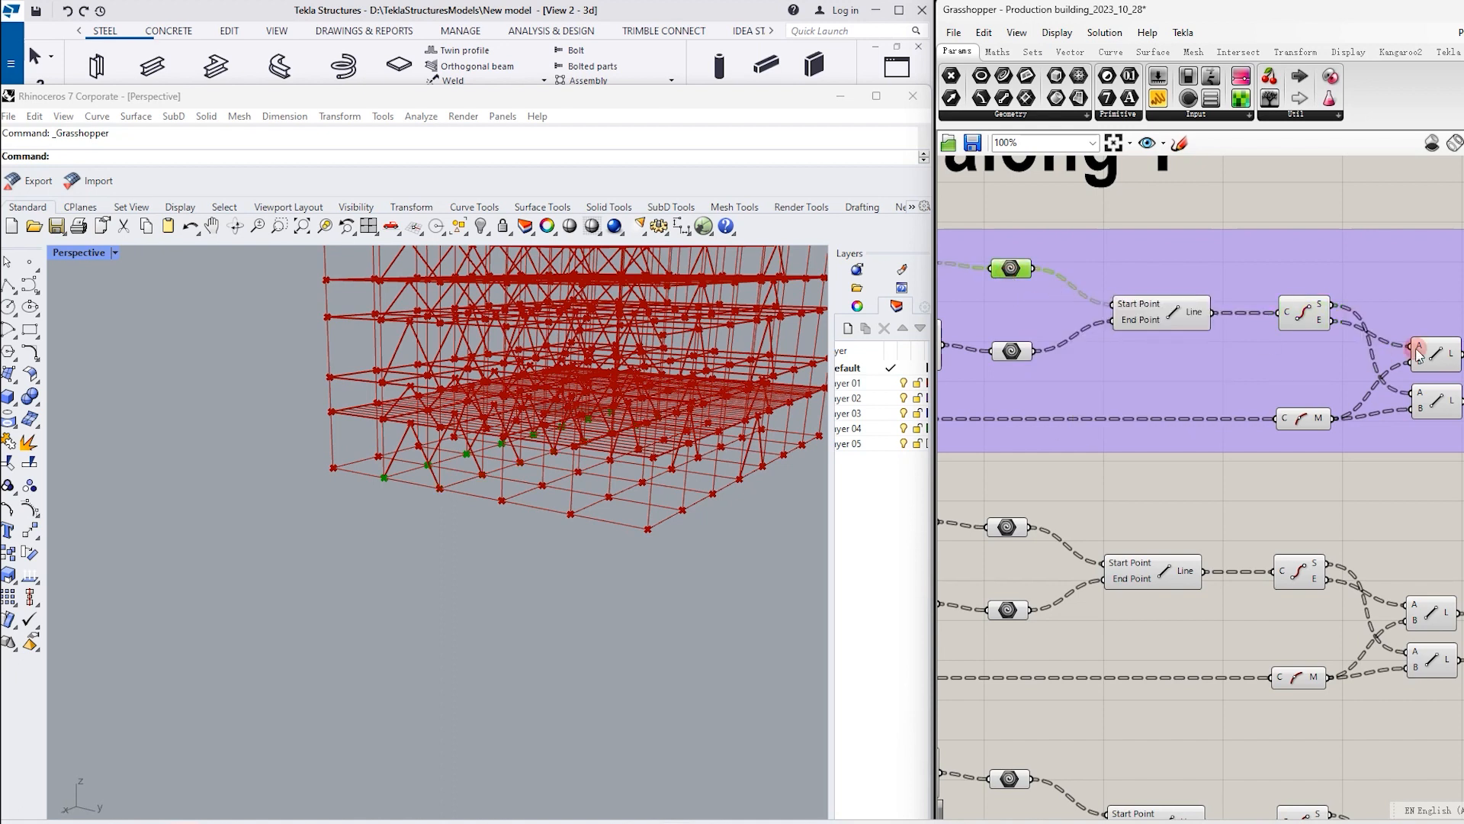
pyautogui.click(1307, 322)
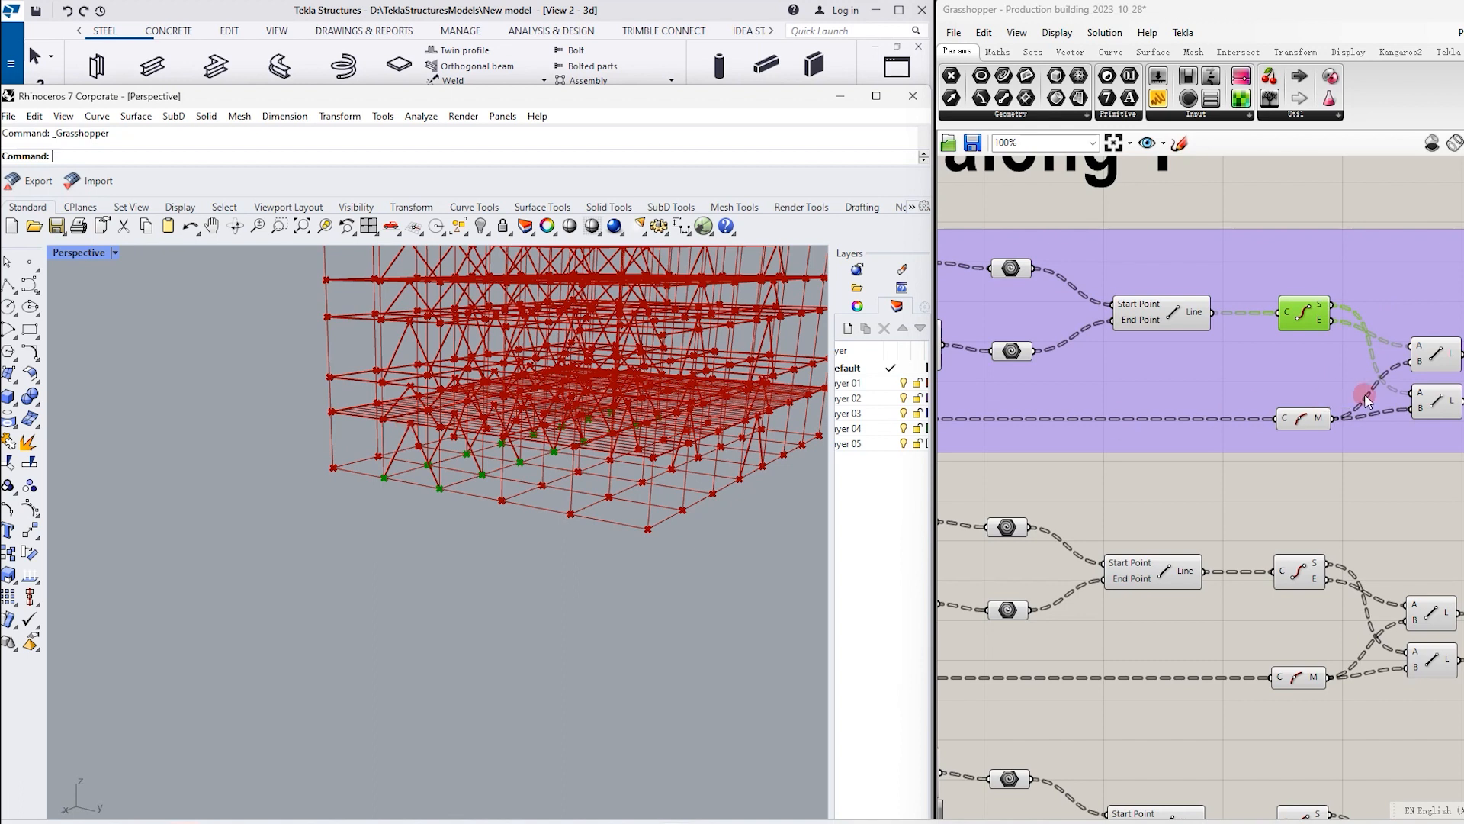
pyautogui.click(1299, 426)
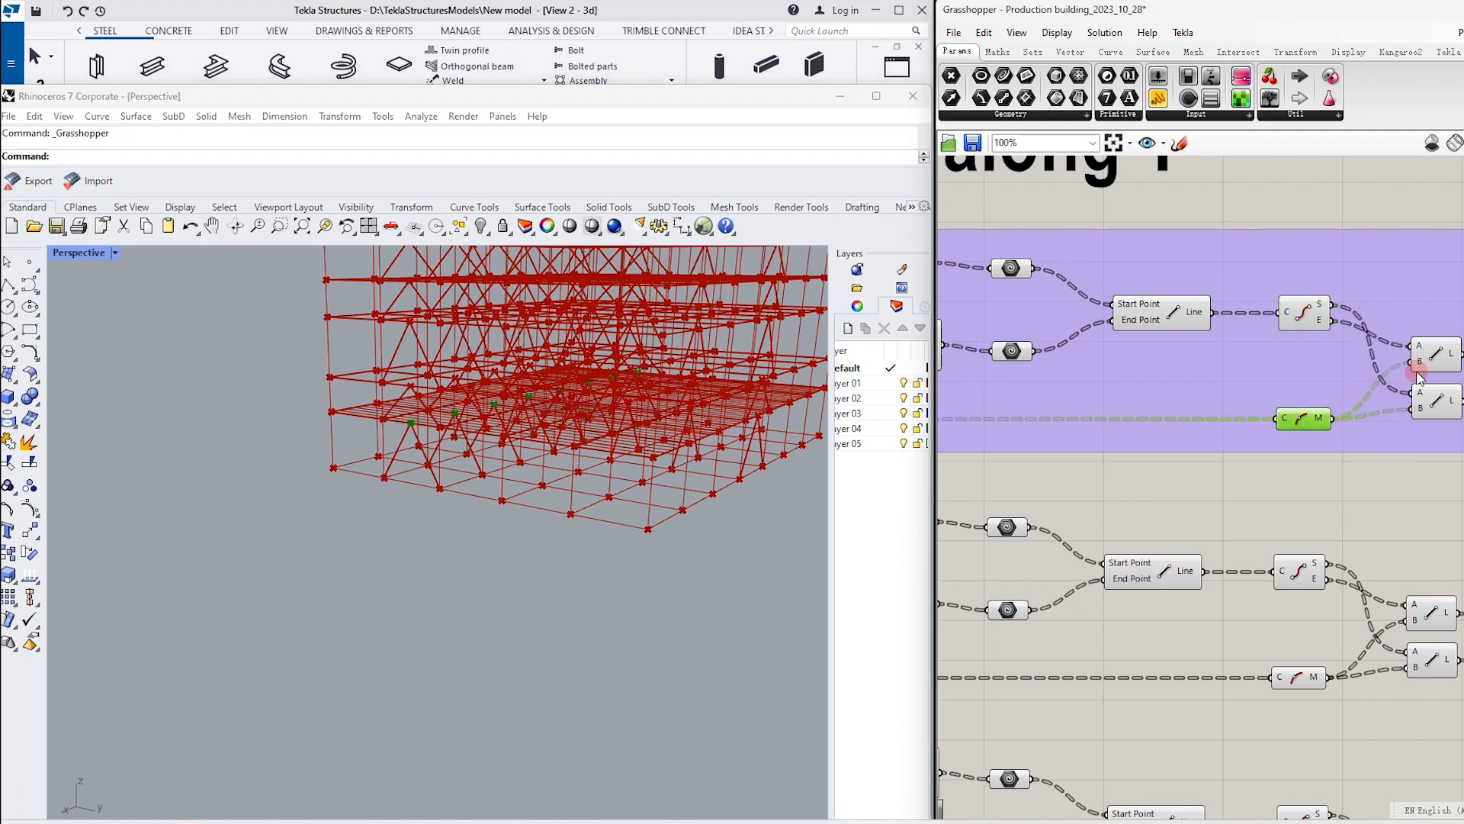
# Trace the Curve Middle input back to the first group's lower Geometry parameter and inspect its data structure
pyautogui.scroll(-4, 1416, 379)
pyautogui.scroll(3, 1216, 409)
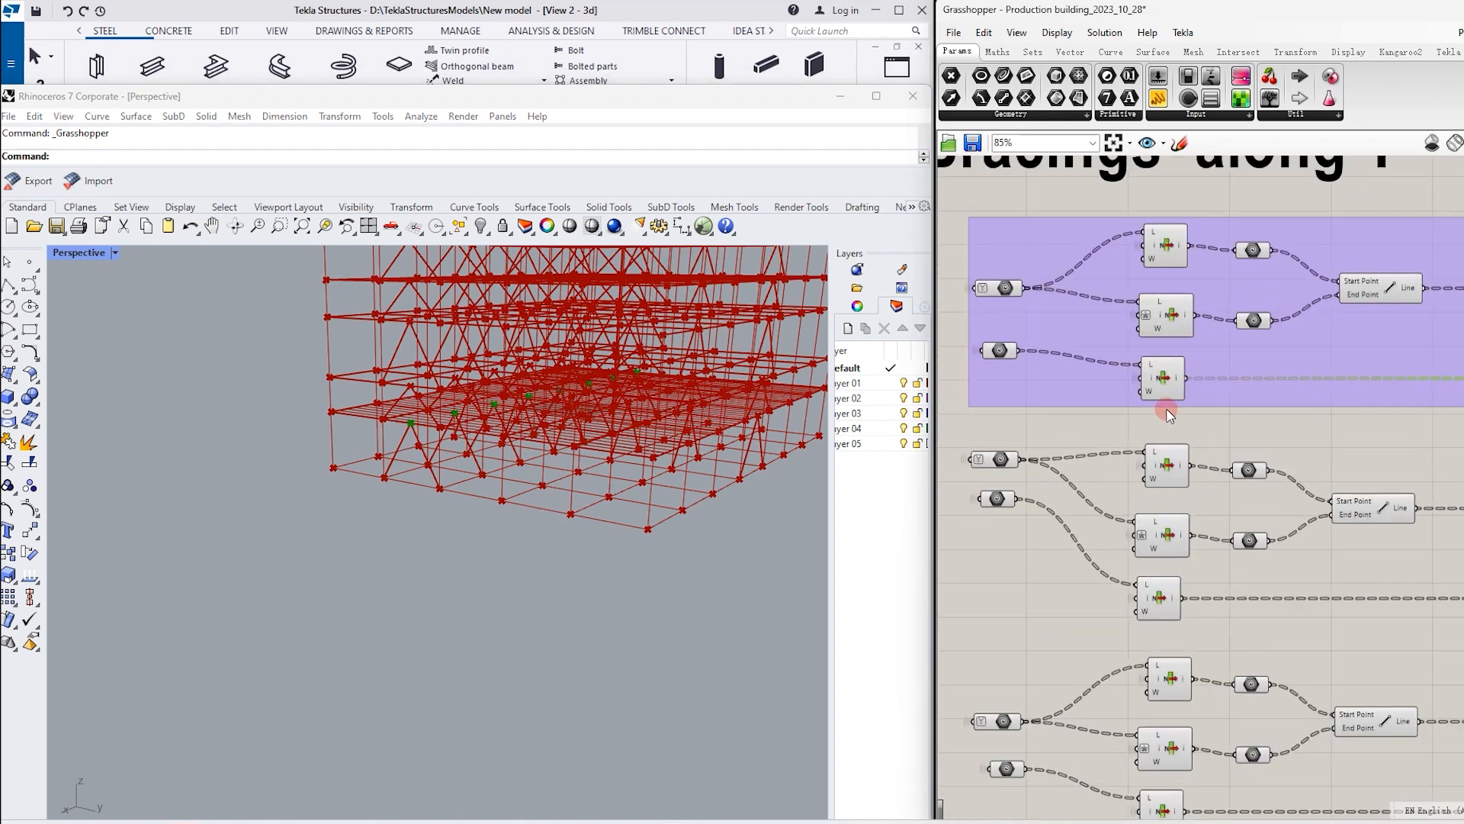
pyautogui.scroll(1, 1001, 366)
pyautogui.click(999, 355)
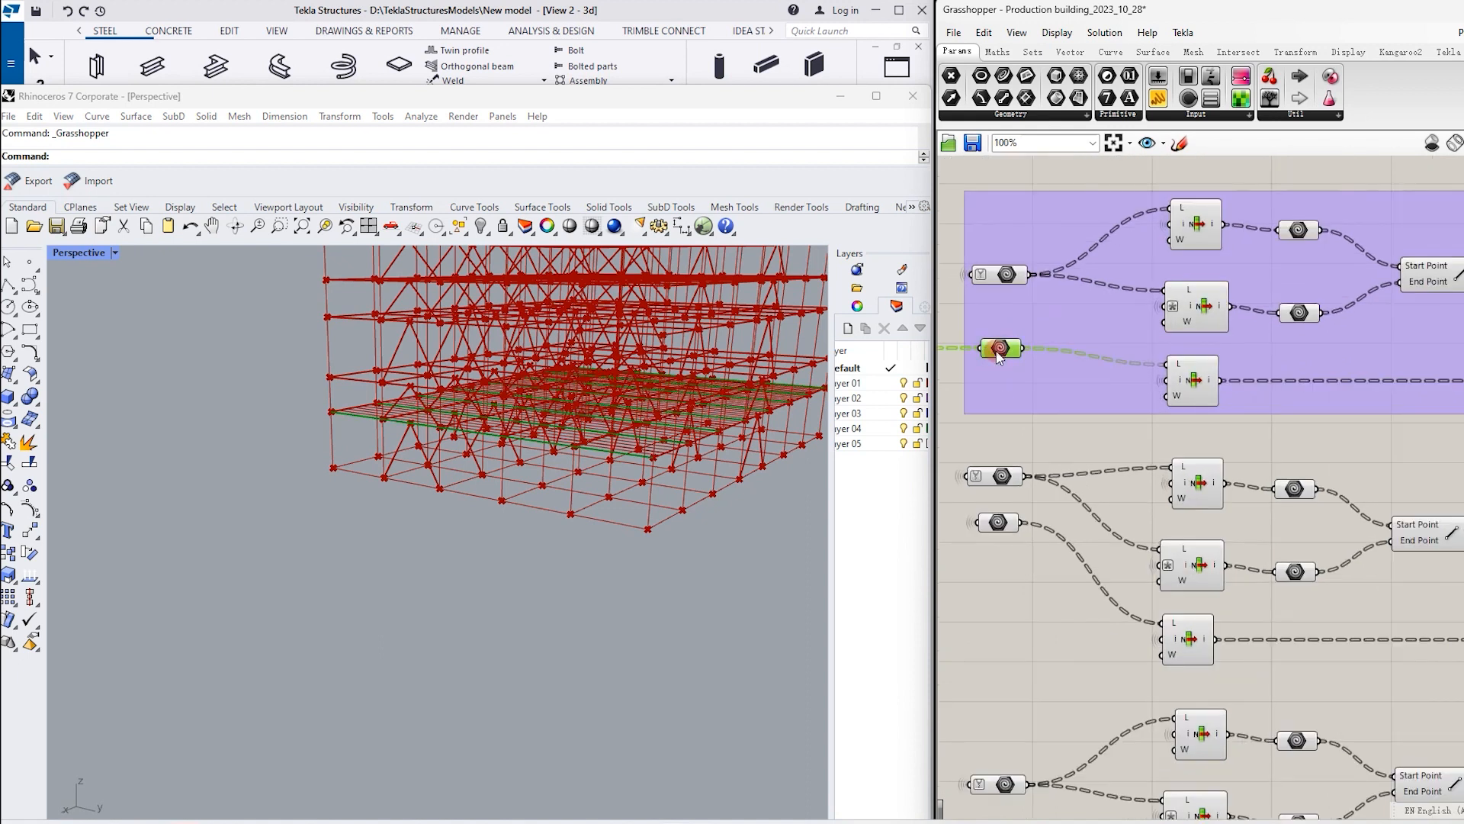
pyautogui.scroll(-3, 1247, 351)
pyautogui.scroll(3, 1152, 349)
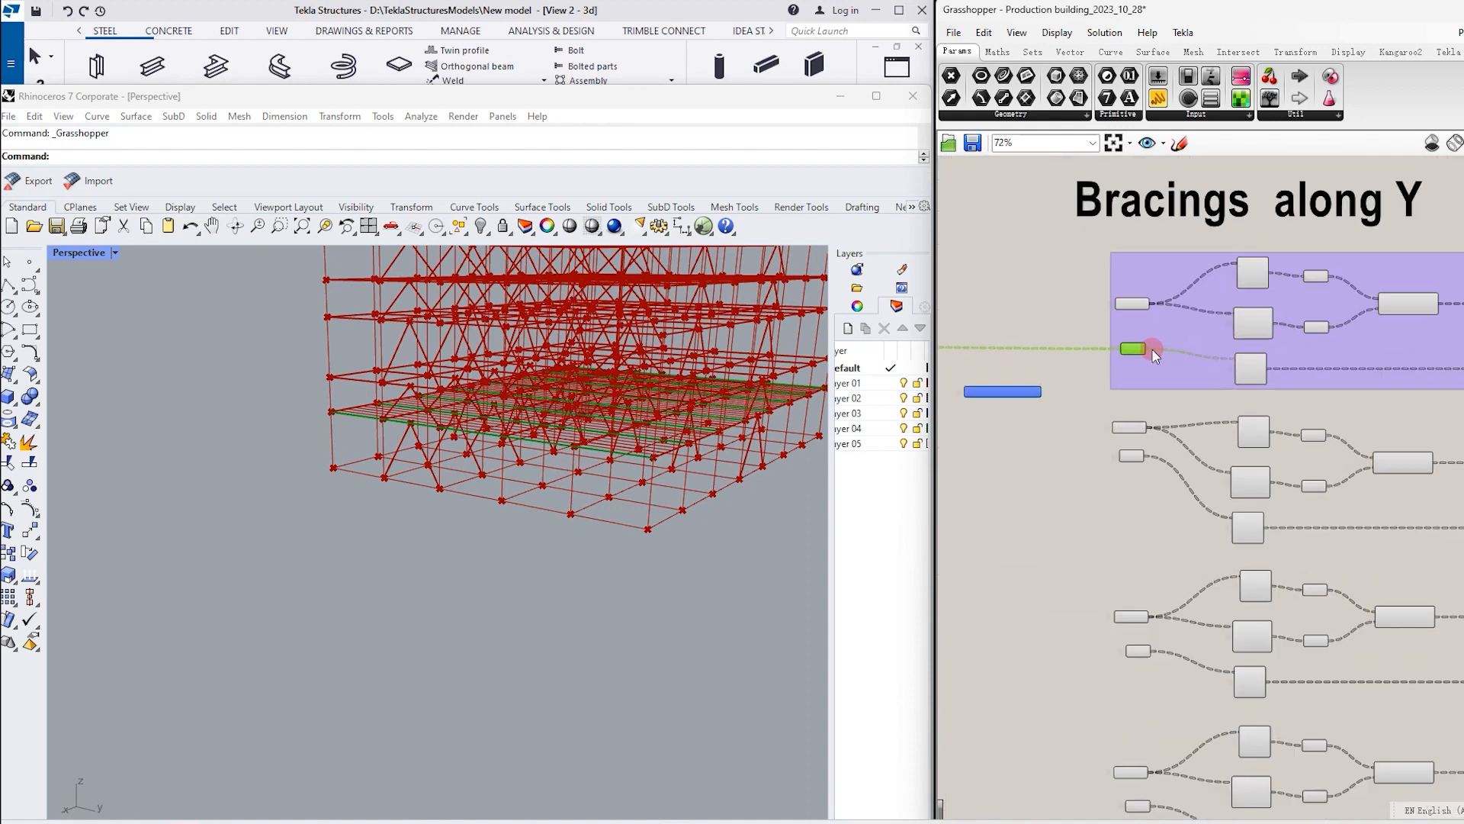
pyautogui.moveTo(1136, 355)
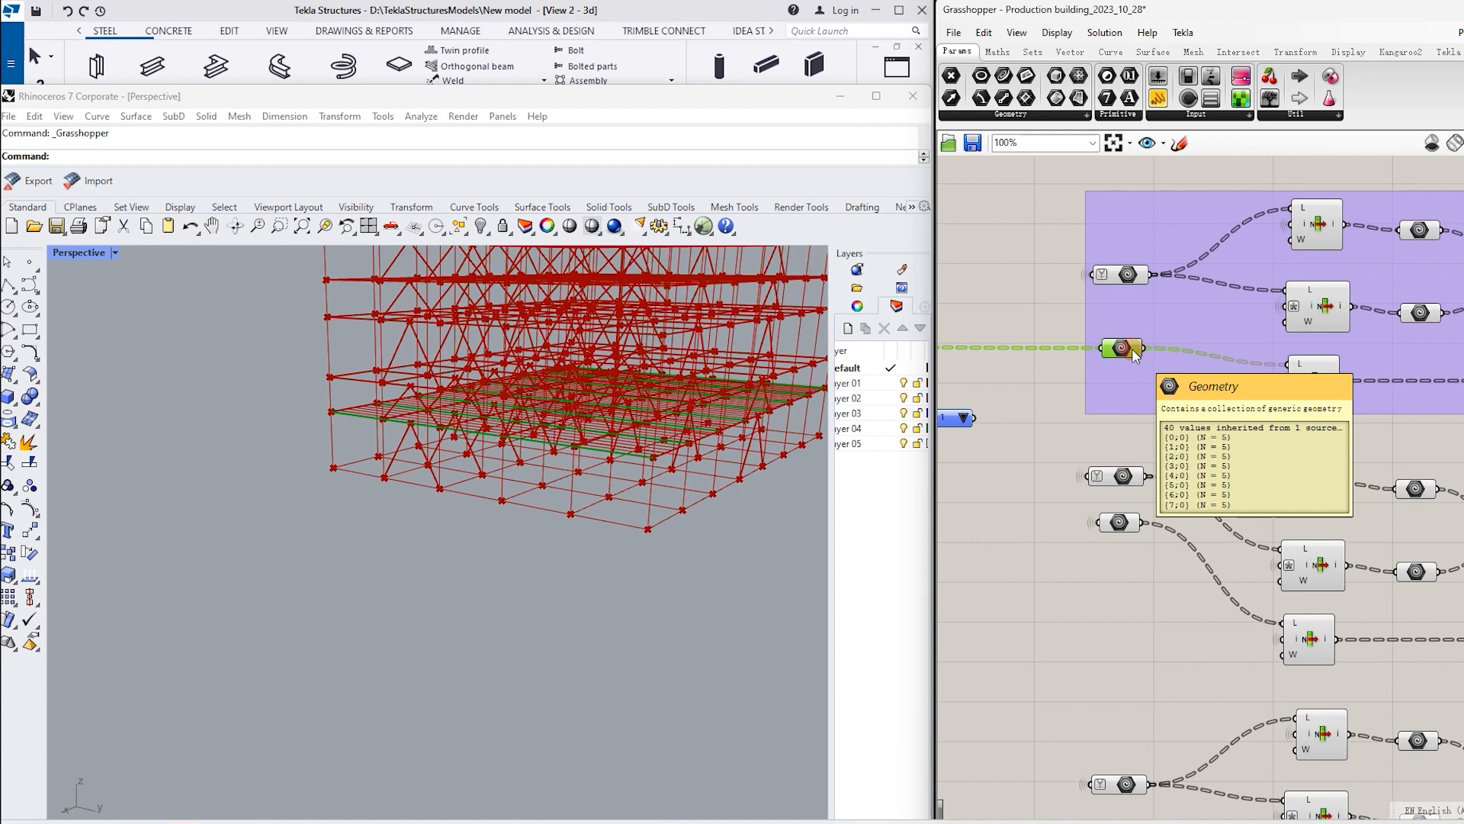
# Trace the lower Geometry parameter back to the first-floor beam definitions and highlight the beams its List Item component extracts
pyautogui.scroll(-5, 1384, 366)
pyautogui.scroll(2, 1152, 373)
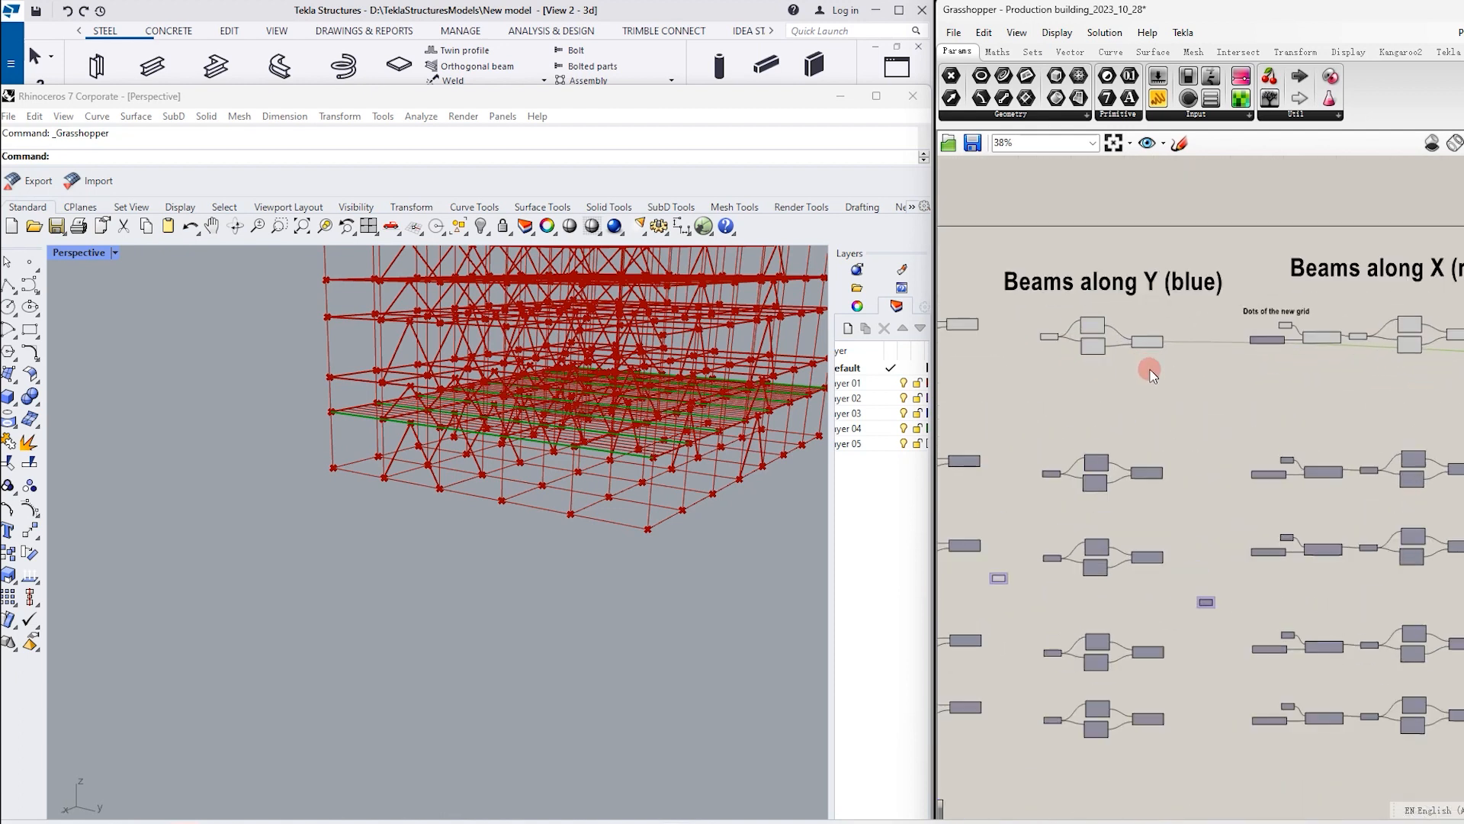
pyautogui.scroll(-4, 1136, 333)
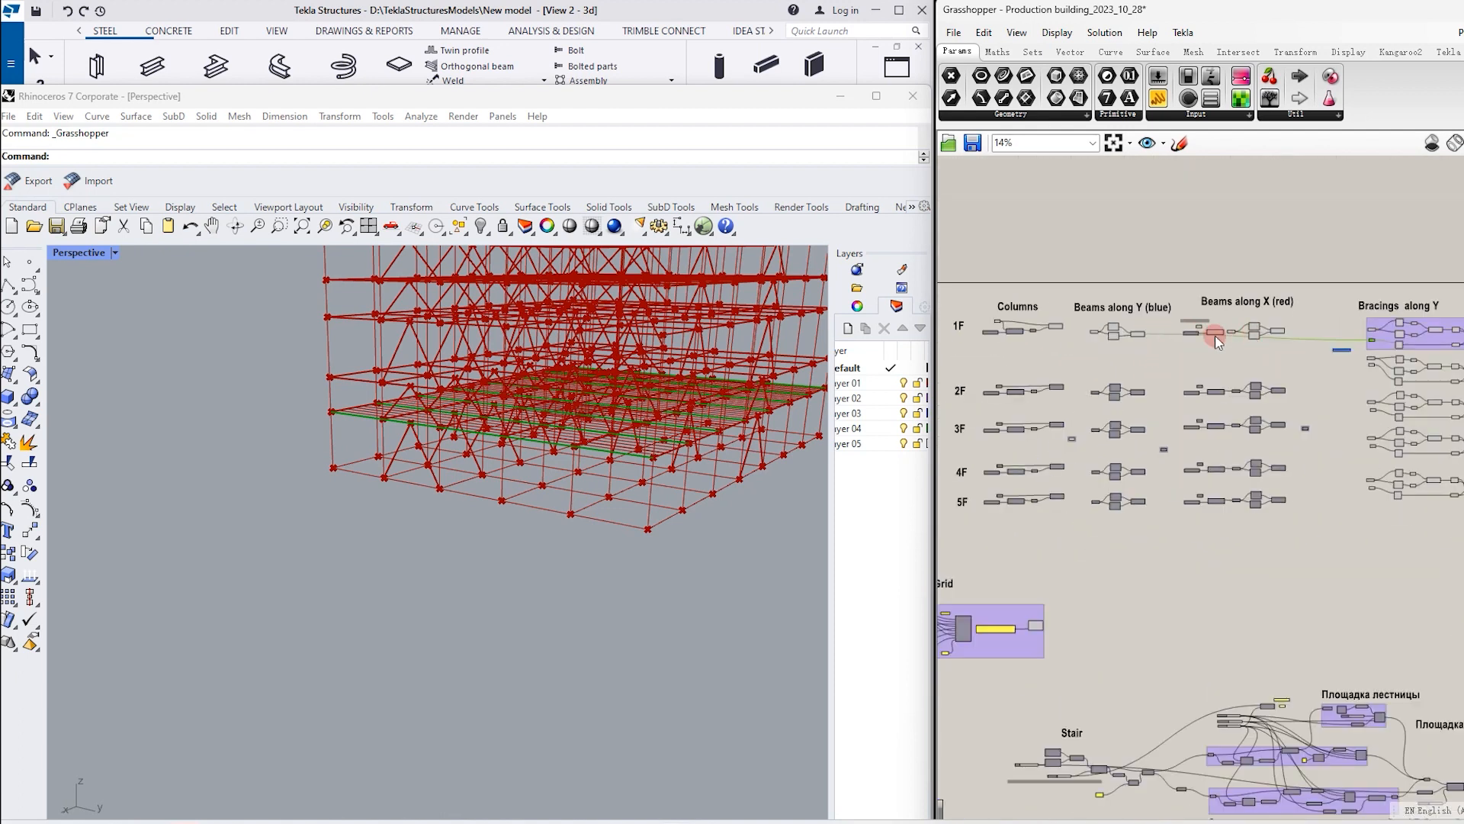
pyautogui.scroll(6, 1401, 336)
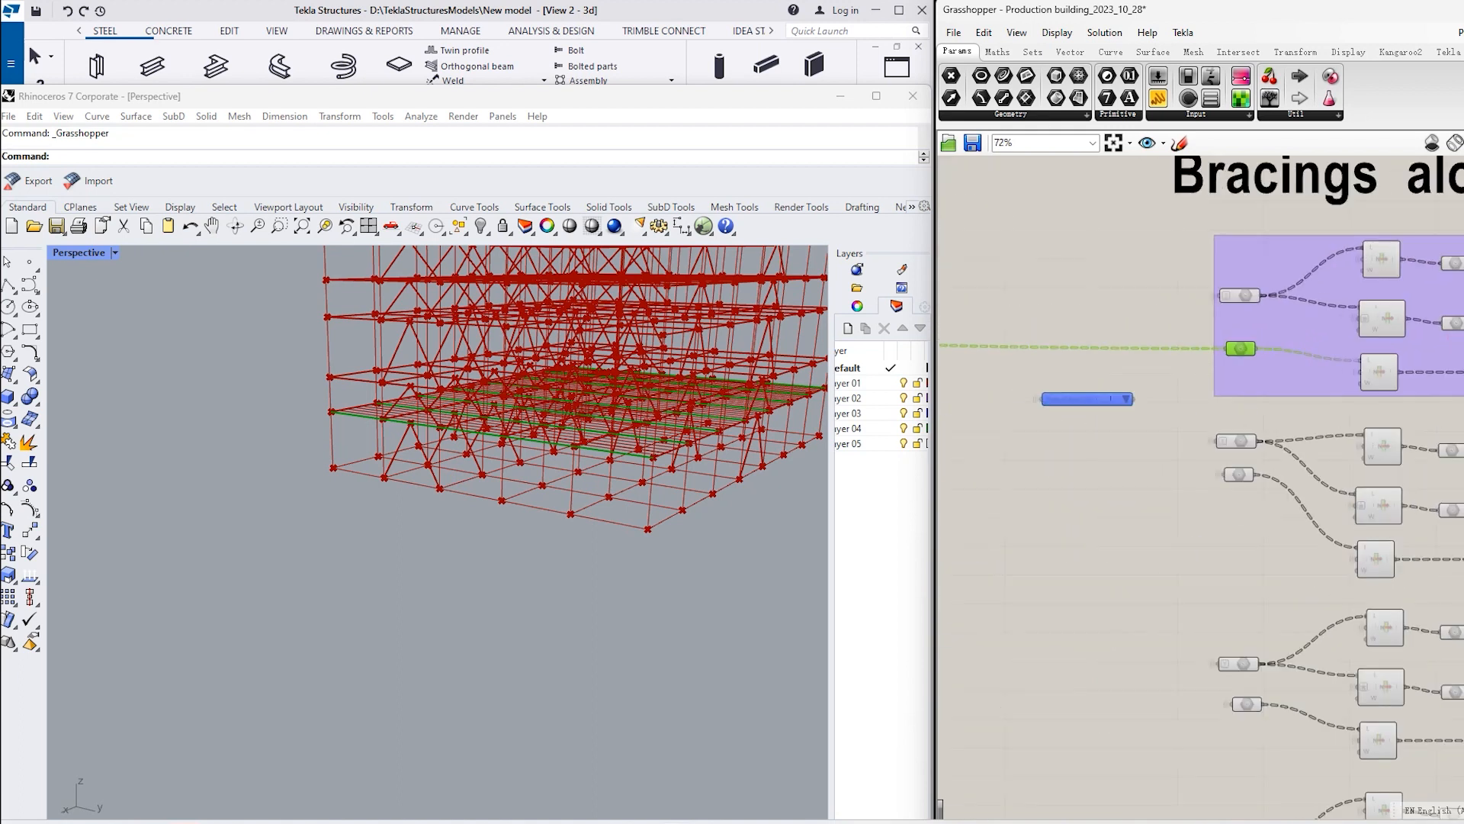
pyautogui.scroll(2, 1403, 339)
pyautogui.click(1314, 385)
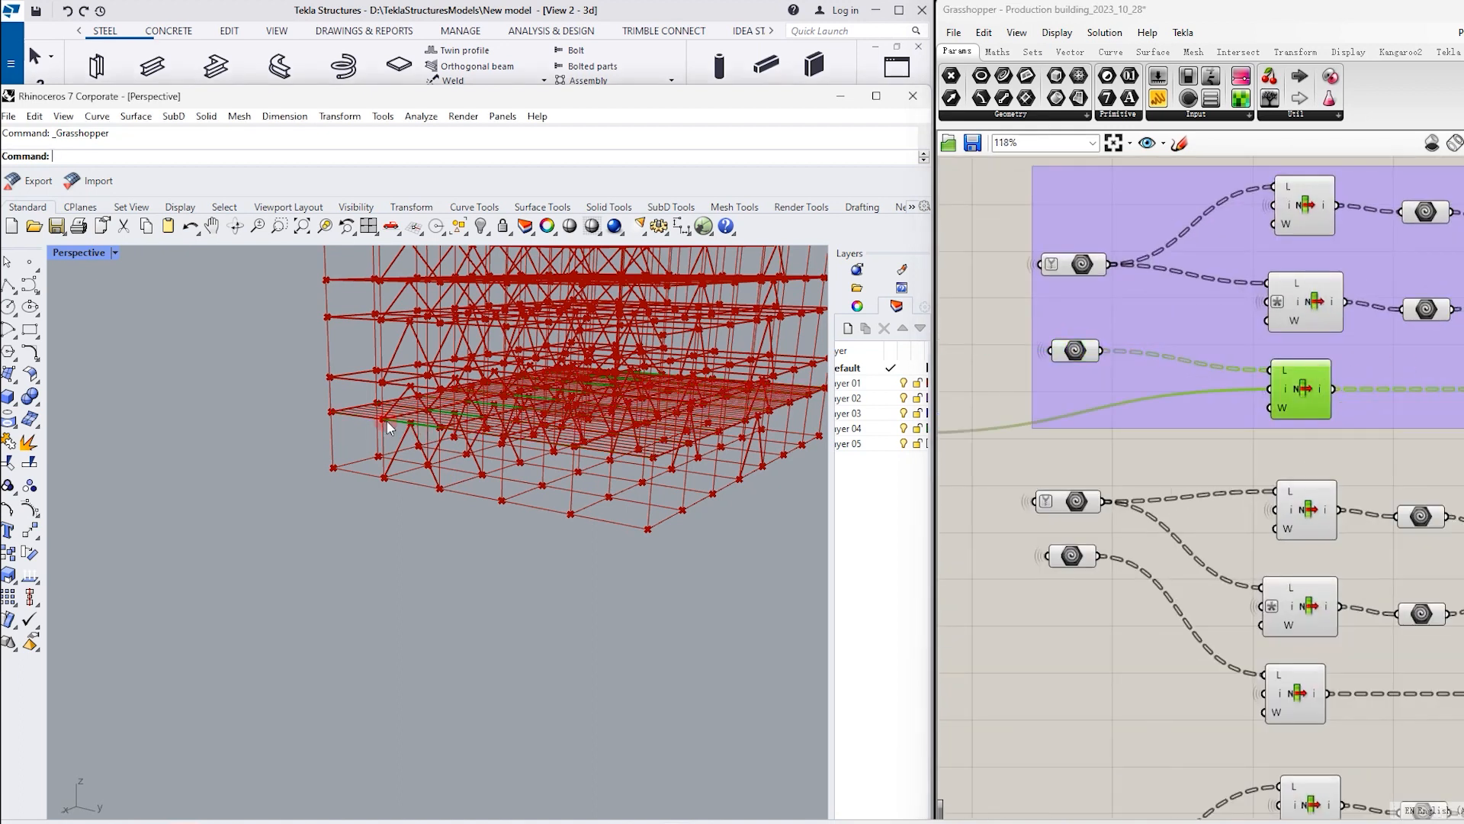
# Follow the extracted beams to the Curve Middle component and highlight the midpoints it generates in Rhino
pyautogui.scroll(-2, 1105, 353)
pyautogui.scroll(1, 1327, 385)
pyautogui.moveTo(1335, 389); pyautogui.dragTo(1144, 377, button='right')
pyautogui.scroll(1, 1373, 412)
pyautogui.moveTo(1379, 423); pyautogui.dragTo(1046, 428, button='right')
pyautogui.scroll(2, 1259, 381)
pyautogui.scroll(1, 1257, 375)
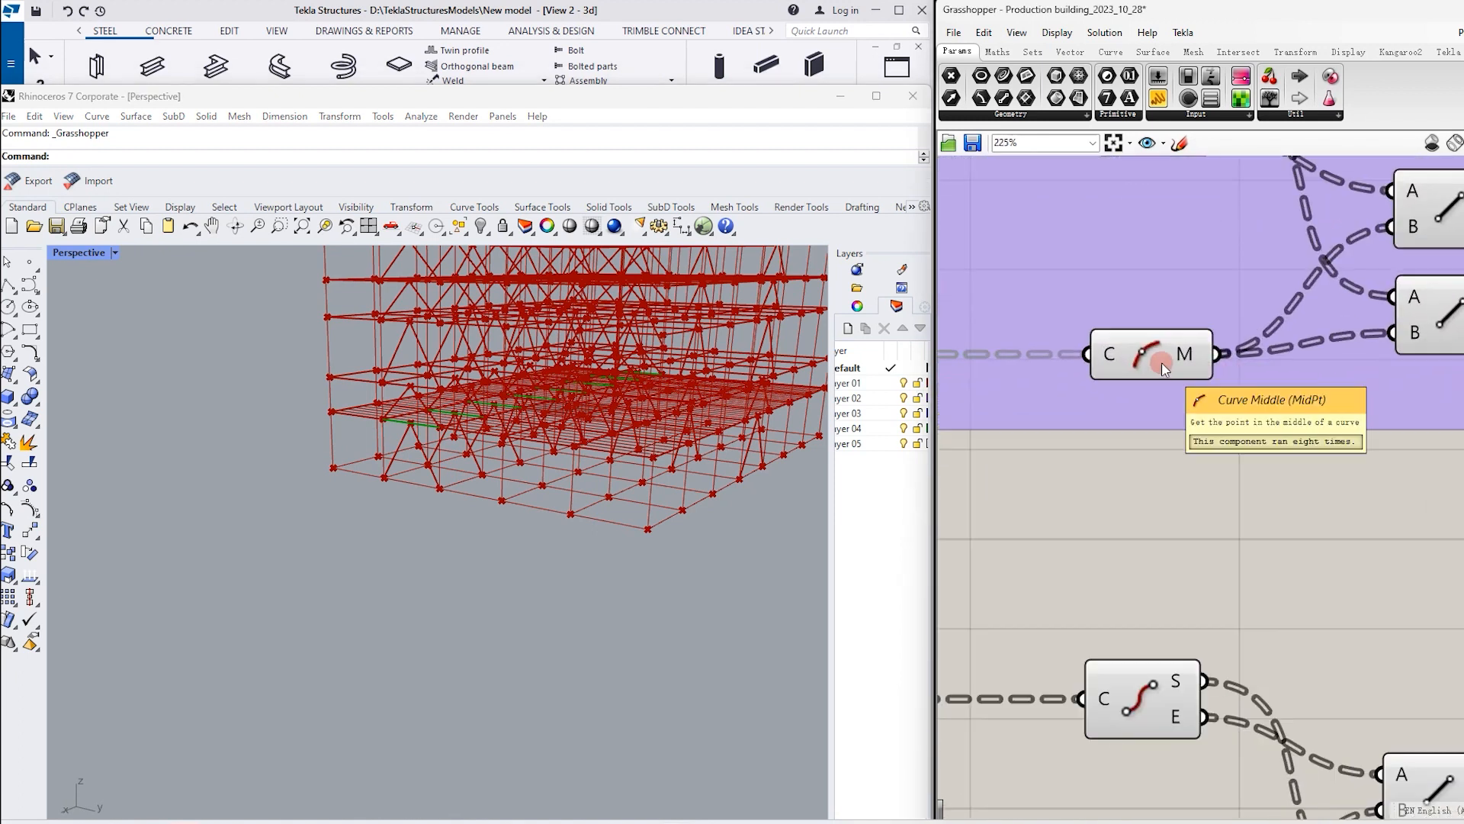
pyautogui.click(1161, 363)
pyautogui.scroll(-3, 1123, 428)
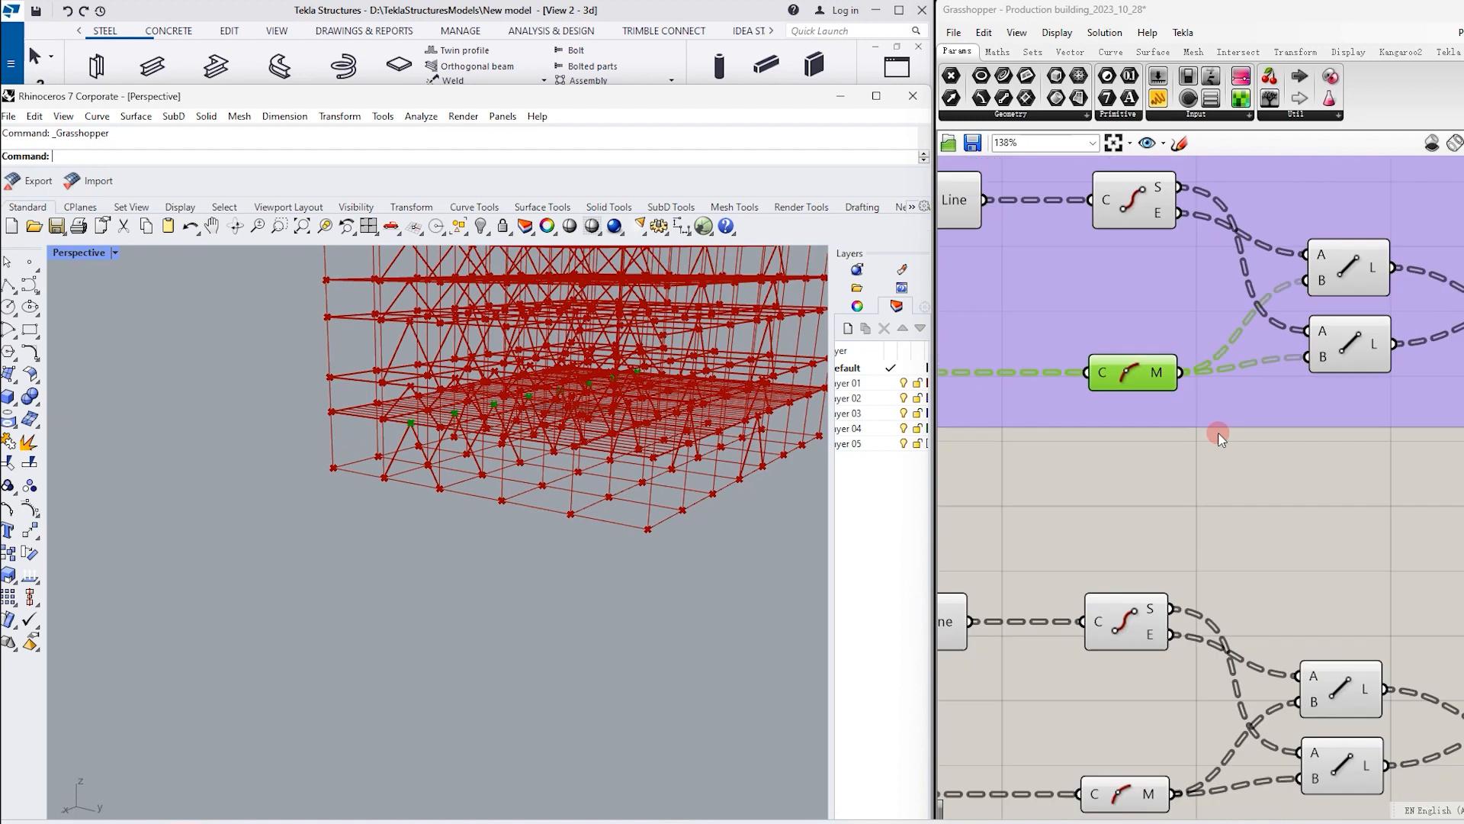
# Highlight each of the first group's two bracing Line components and the parameter that combines their output
pyautogui.click(1202, 336)
pyautogui.click(1205, 389)
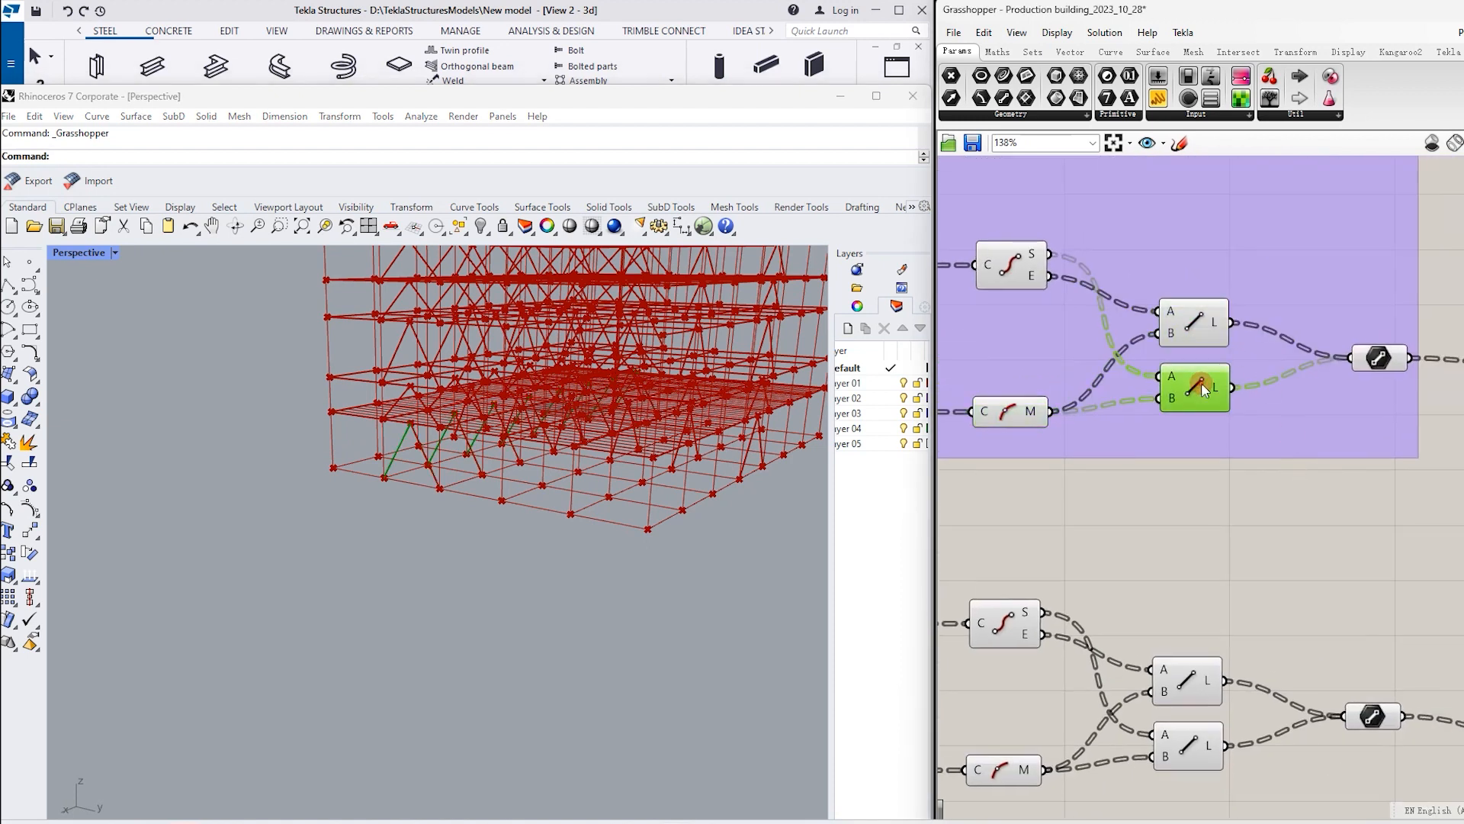
pyautogui.click(1201, 324)
pyautogui.click(1378, 359)
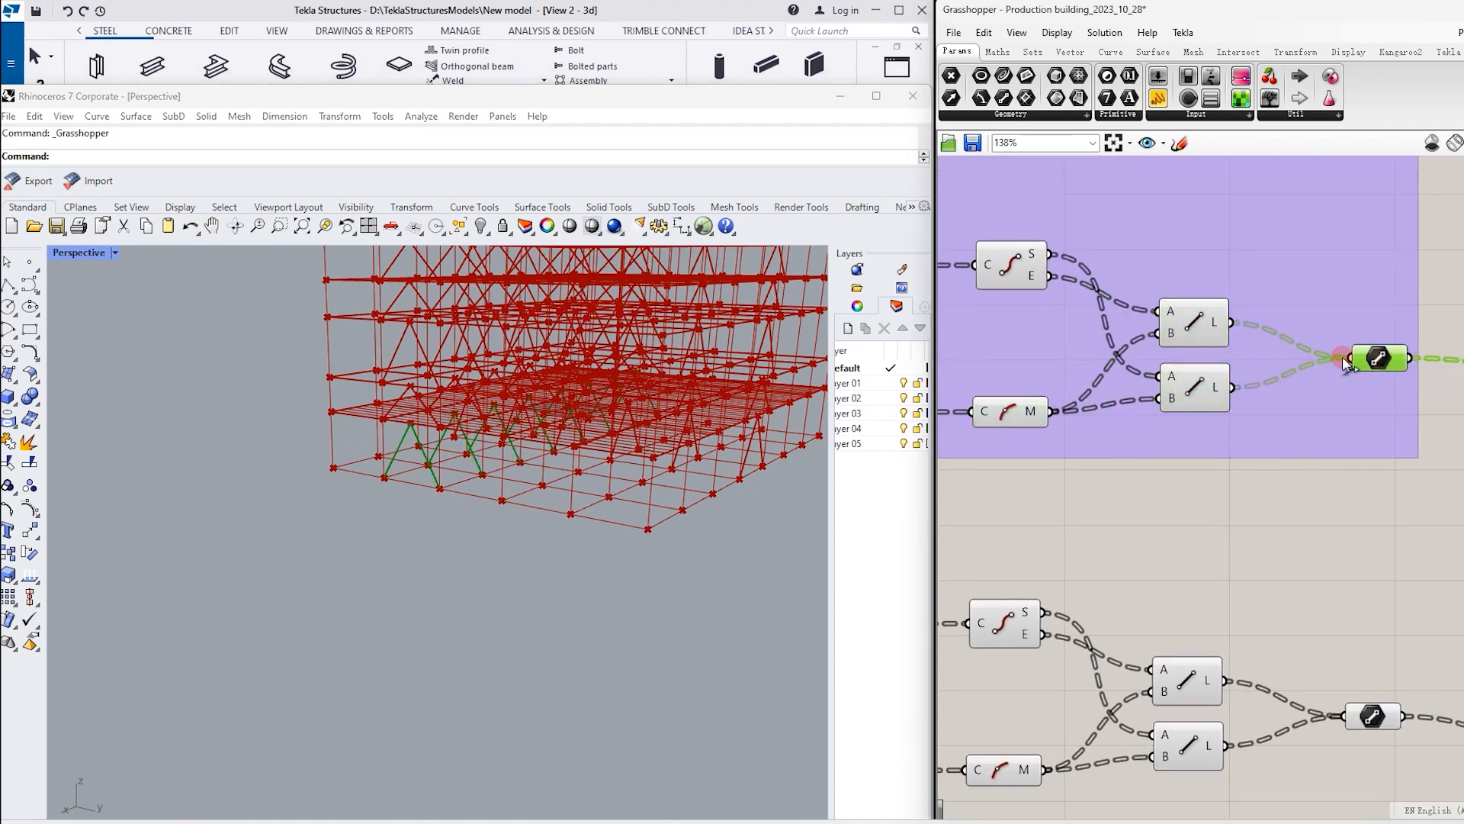
# Highlight the parameter collecting the Y bracings of all floors and examine them across the whole building in Rhino
pyautogui.scroll(-5, 1169, 343)
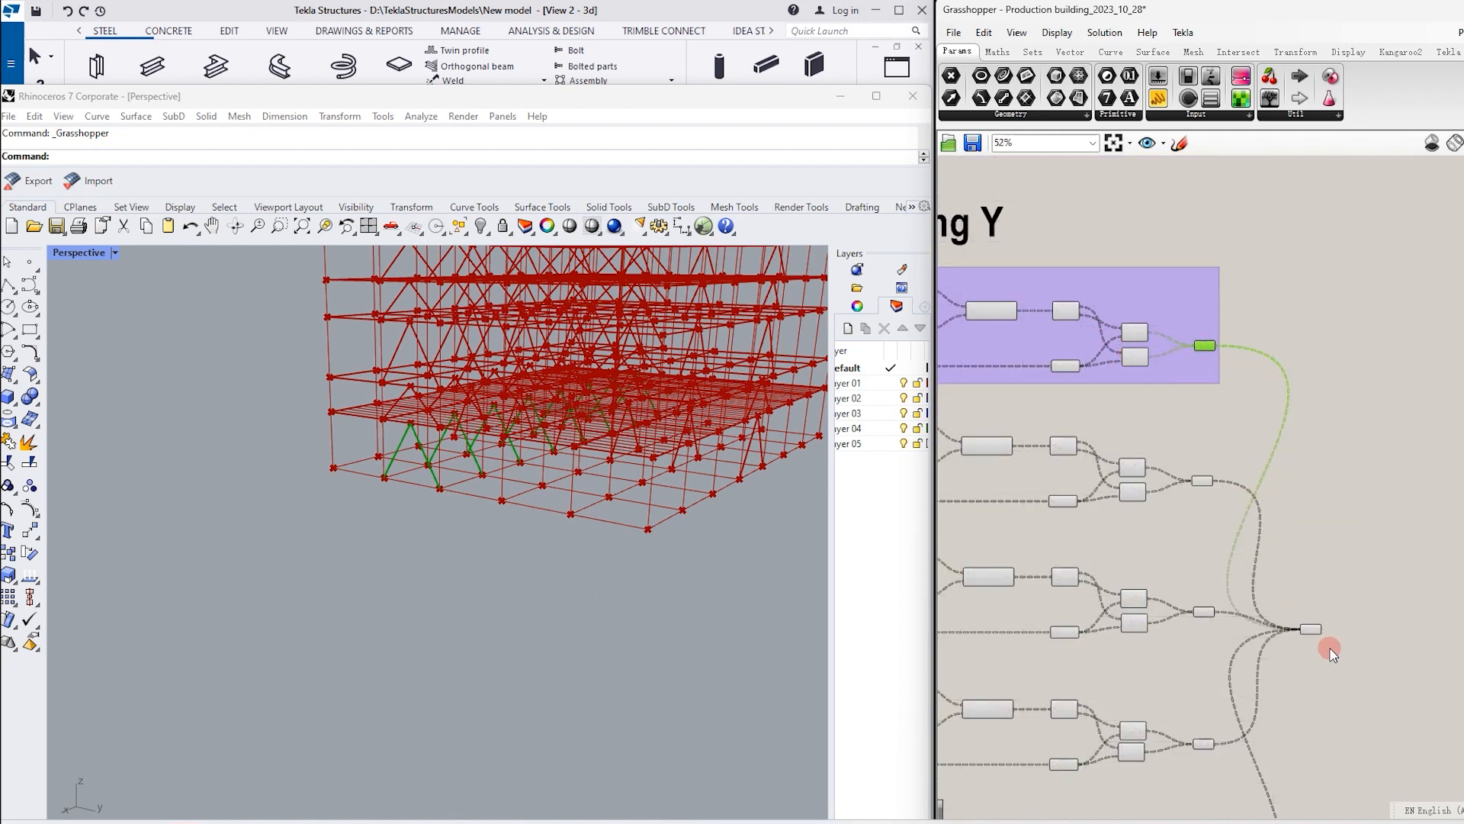
pyautogui.click(1312, 630)
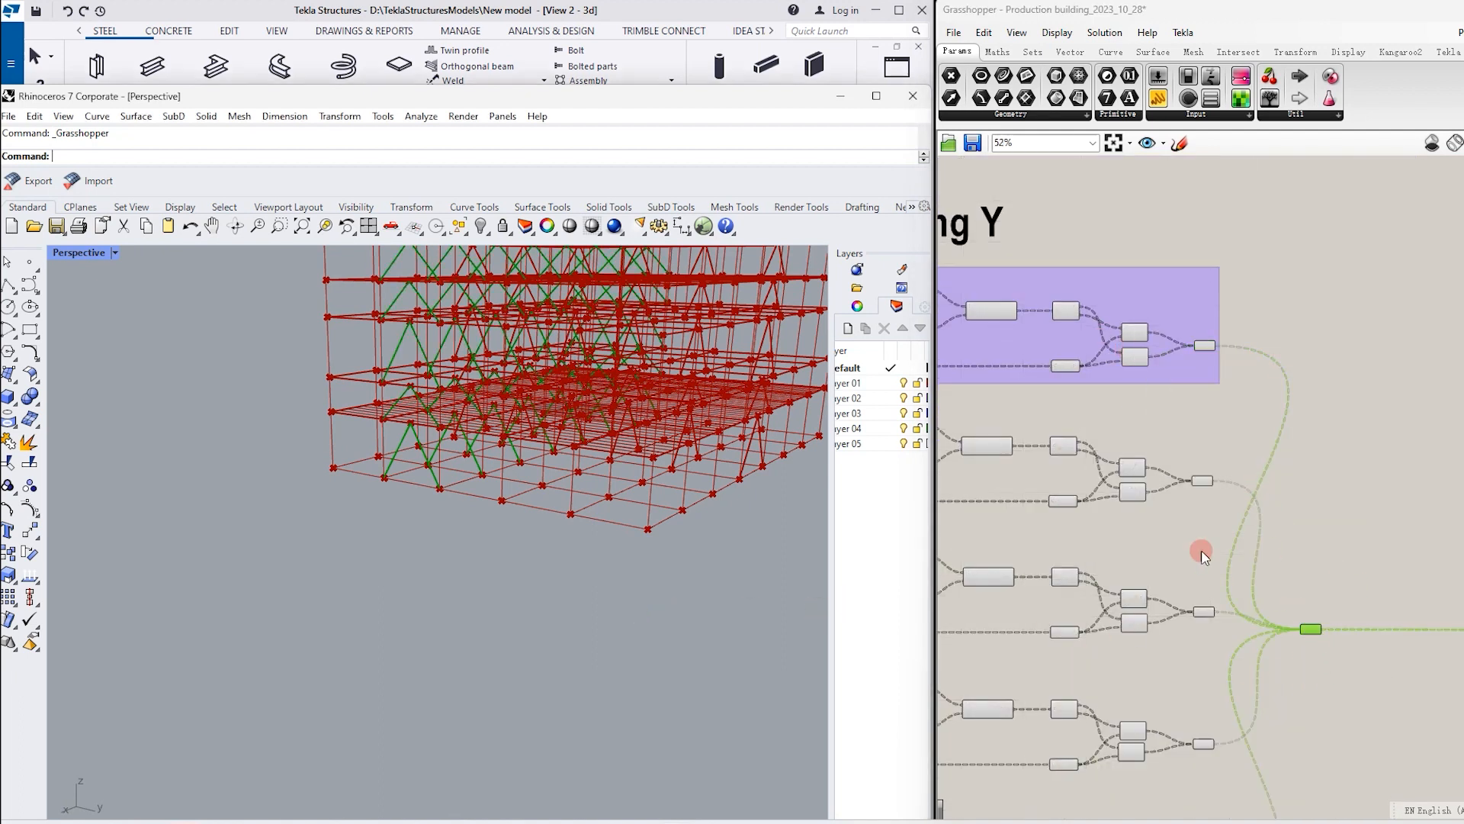
pyautogui.scroll(-3, 1228, 564)
pyautogui.scroll(-3, 517, 587)
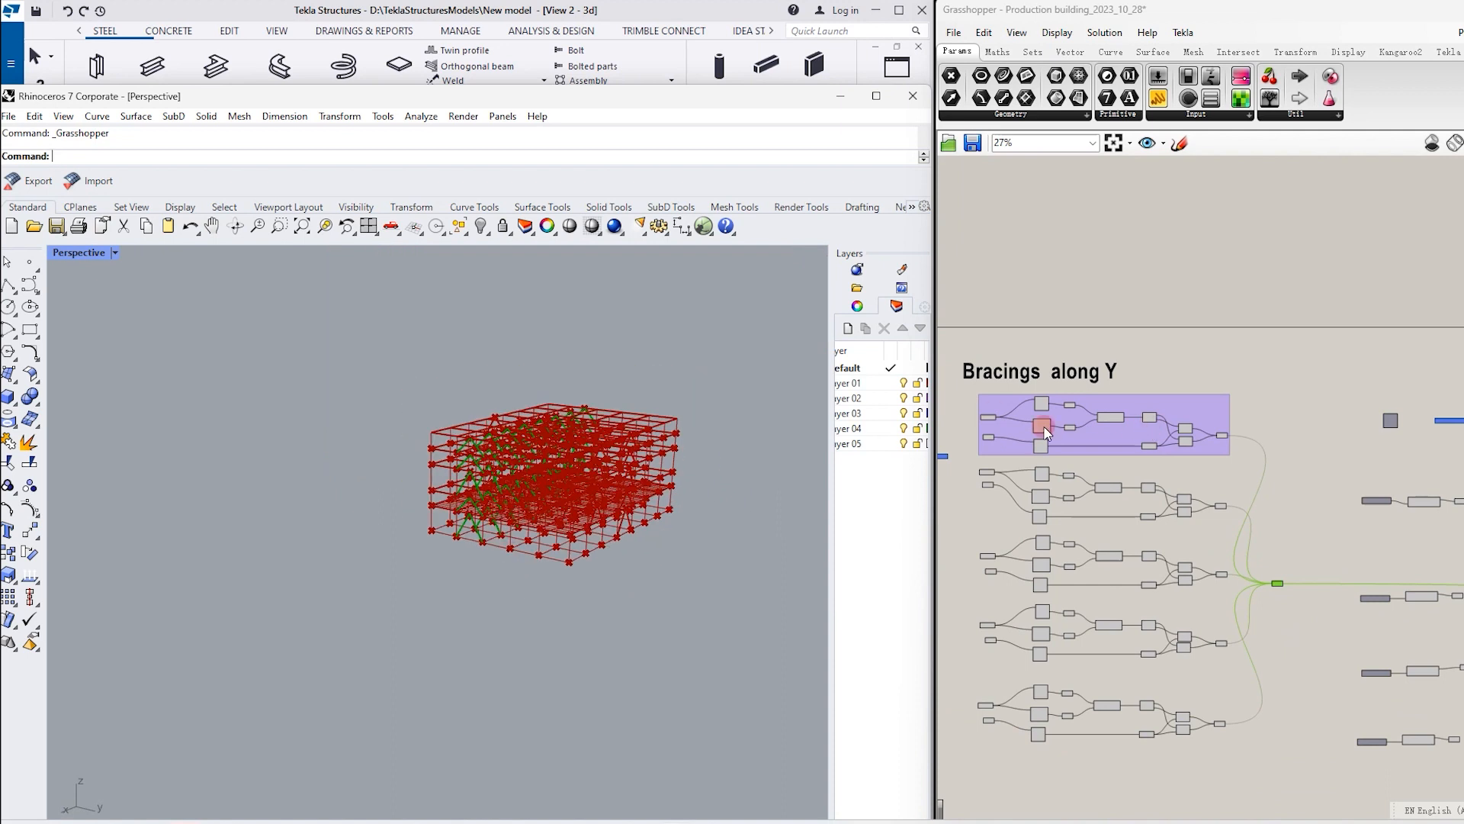
# Locate the Bracings along Y group in the Tekla export area and highlight its beam-creating component
pyautogui.scroll(-3, 1057, 437)
pyautogui.moveTo(1422, 565); pyautogui.dragTo(1284, 452, button='right')
pyautogui.scroll(2, 1280, 441)
pyautogui.scroll(6, 1280, 439)
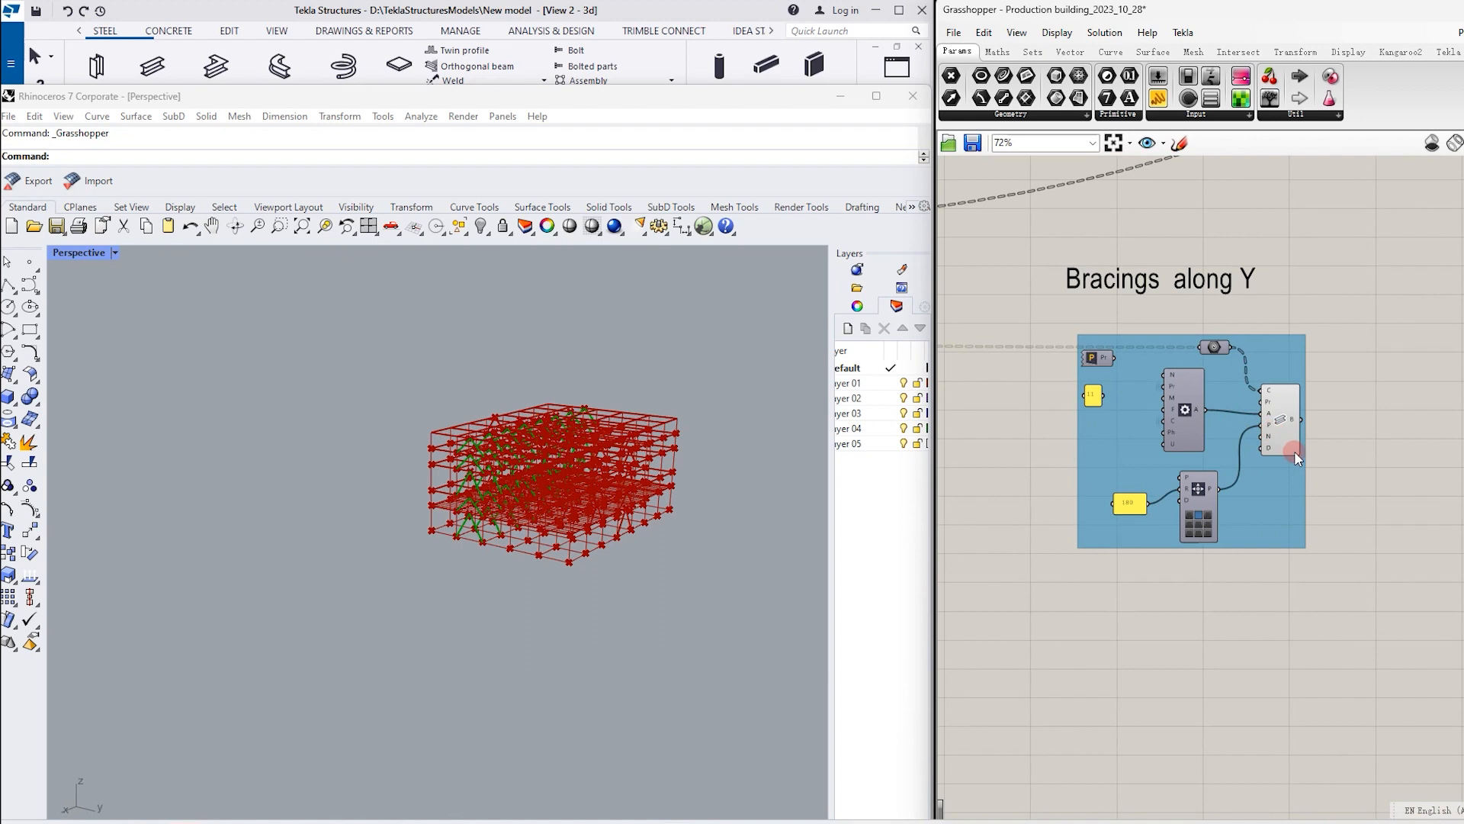
pyautogui.click(1295, 450)
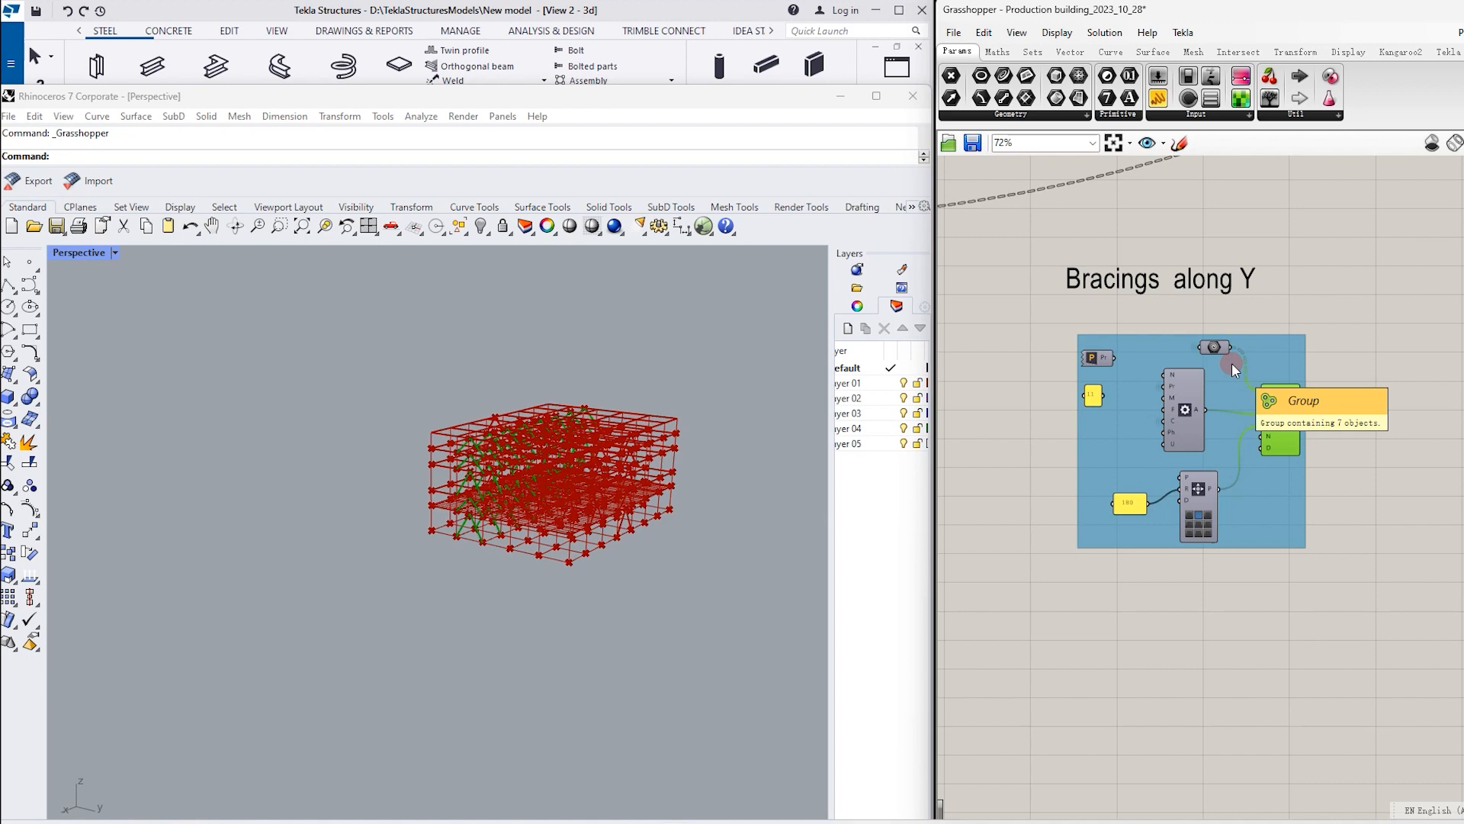
# Review the two bracing groups in the Tekla export area and view the building wireframe closer in Rhino
pyautogui.scroll(-5, 1297, 353)
pyautogui.scroll(-3, 1345, 371)
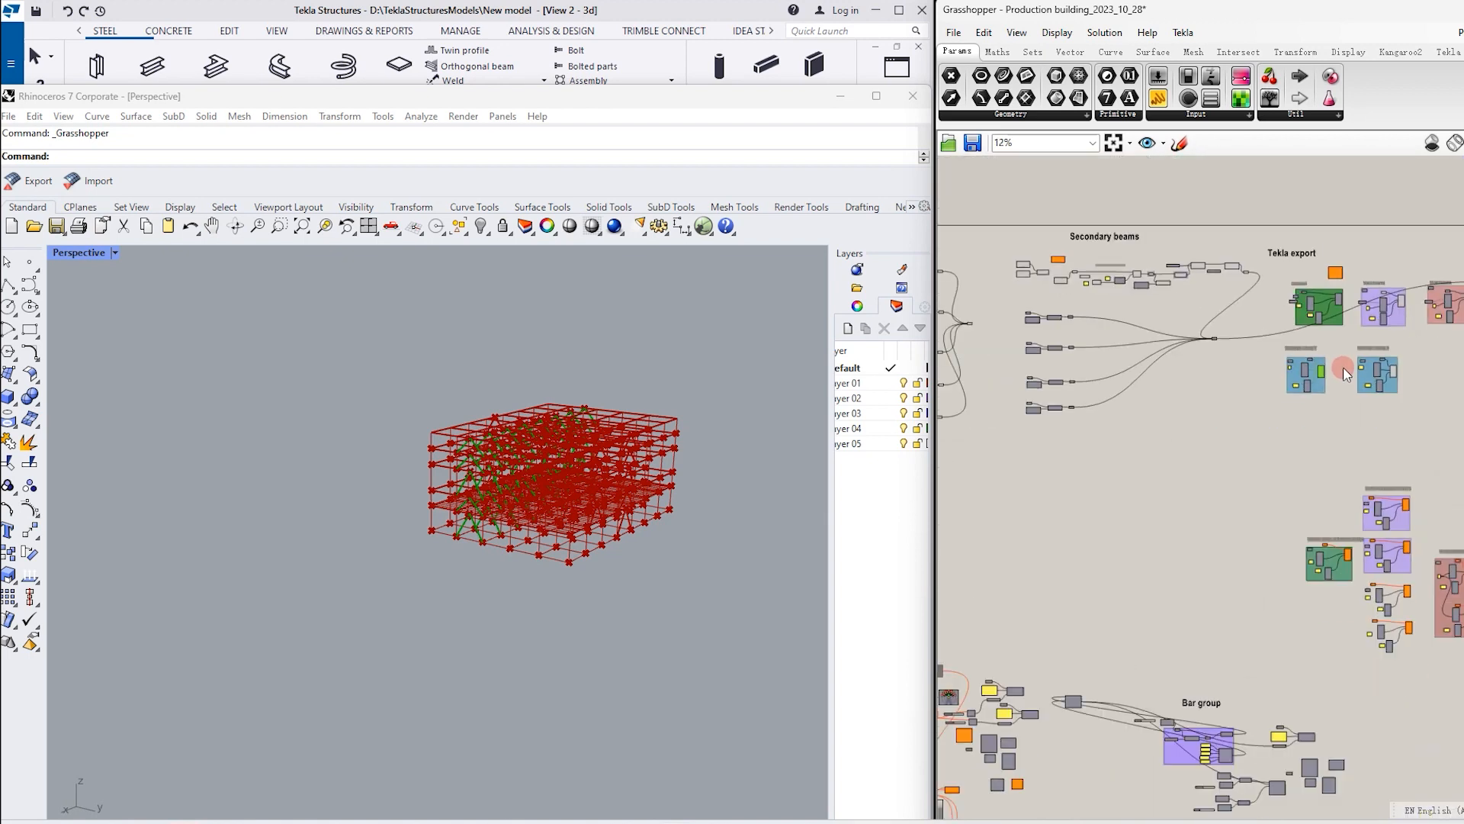
pyautogui.scroll(4, 429, 522)
pyautogui.scroll(-3, 447, 513)
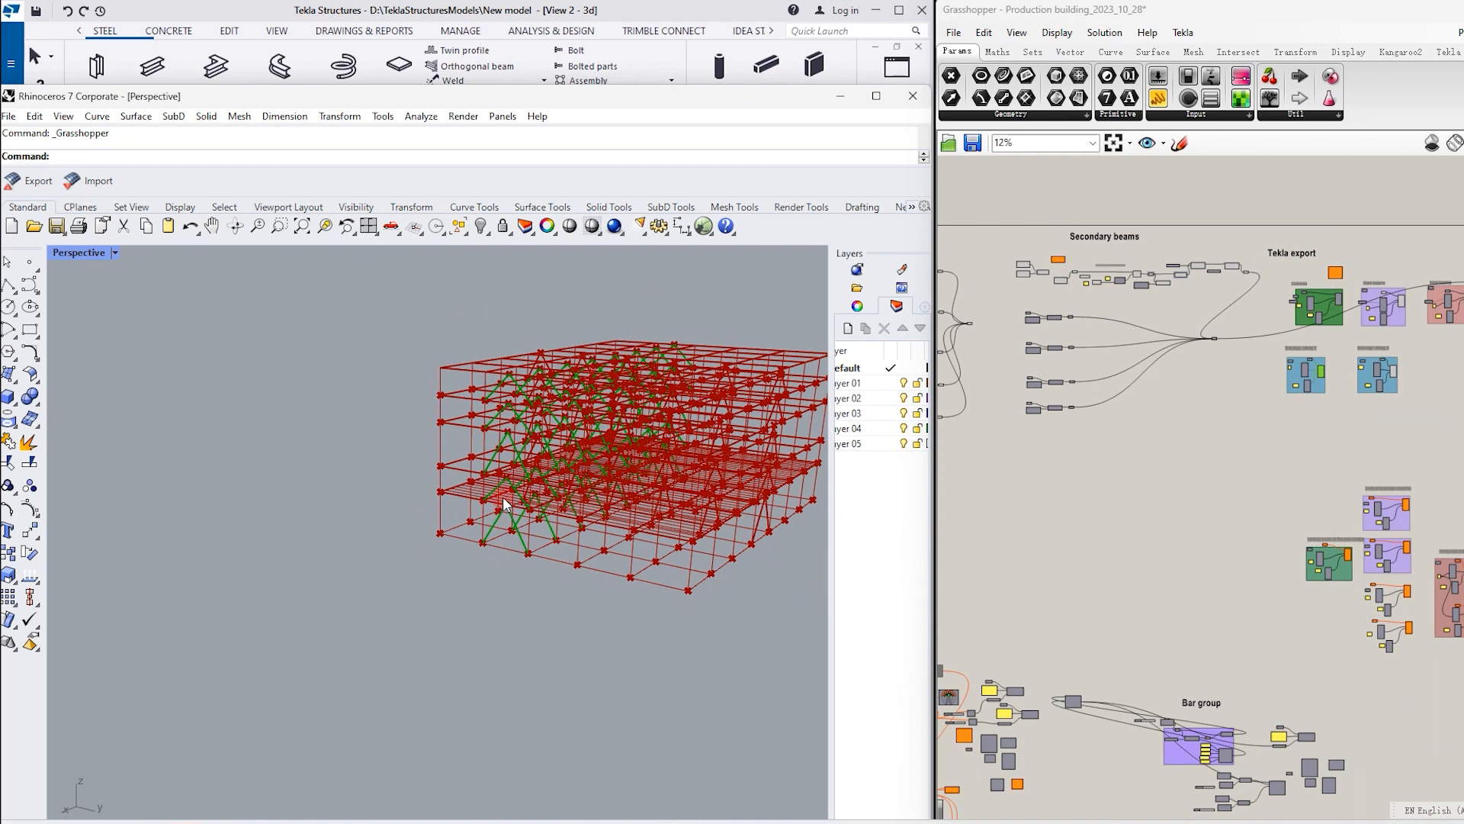
pyautogui.scroll(-3, 1259, 419)
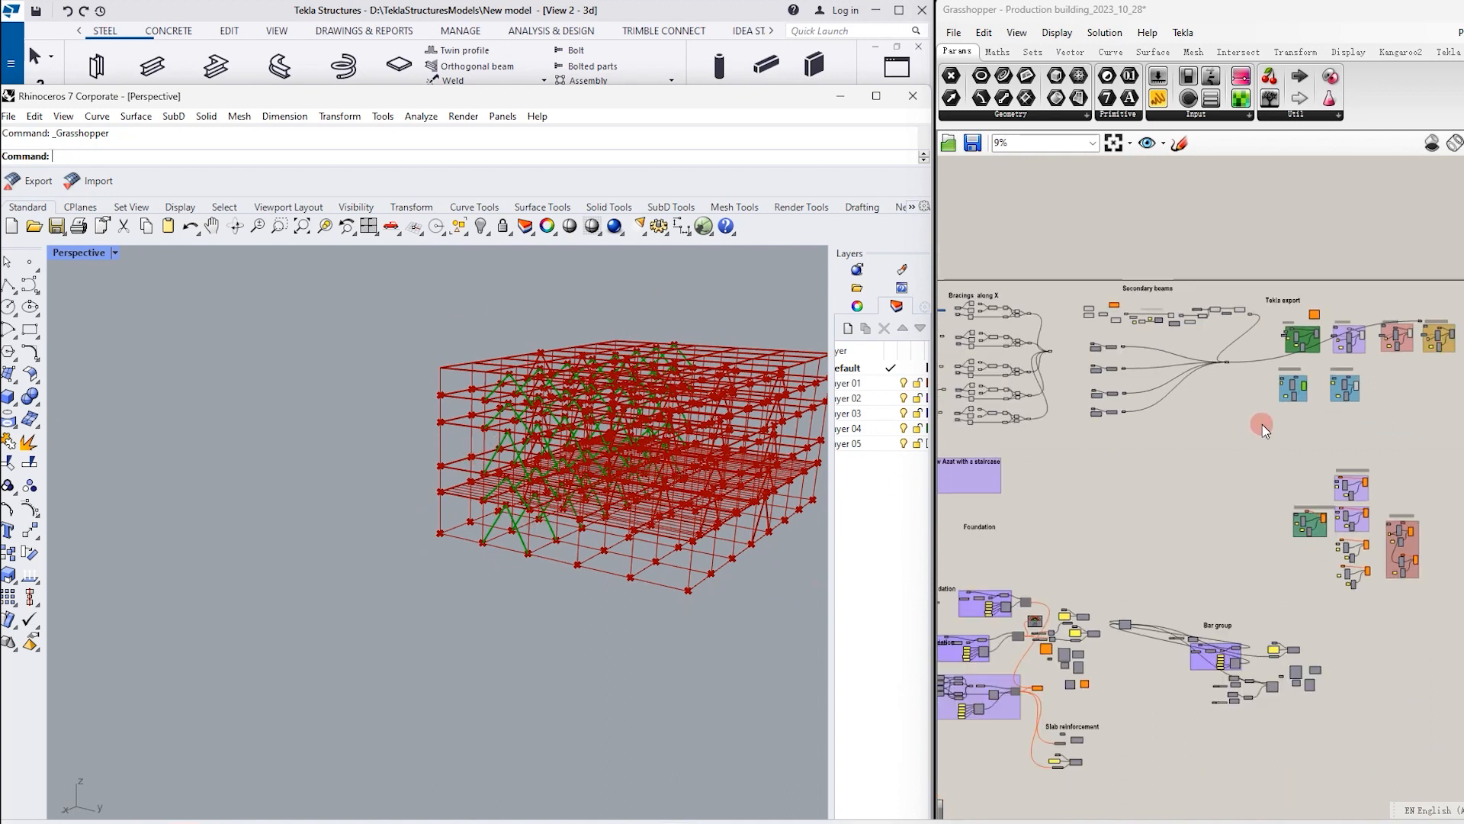
# Examine the Bracings along X definition from its Place of bracings X slider, dots and beams inputs through to its combined lines
pyautogui.scroll(3, 1037, 381)
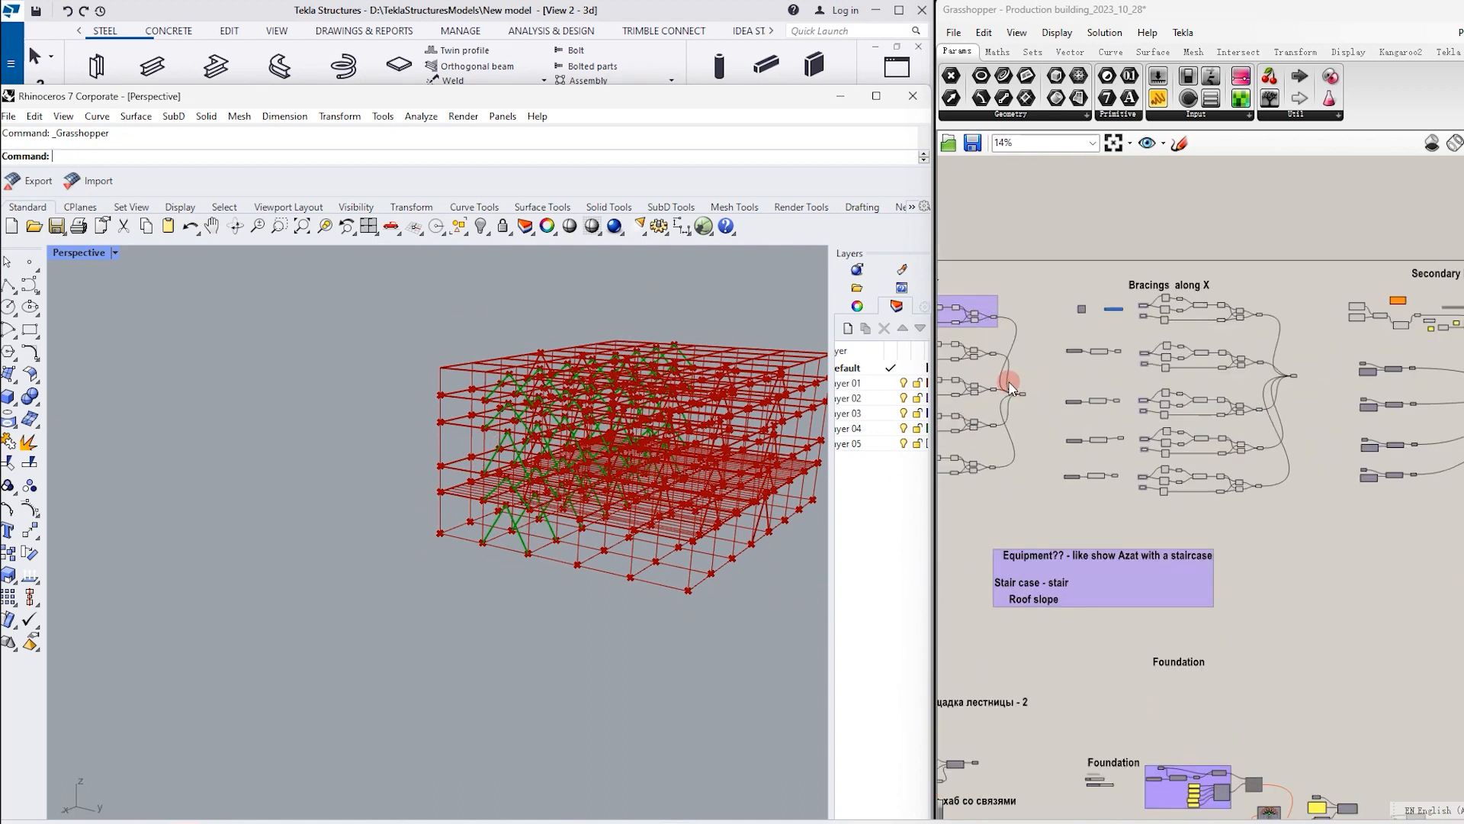
pyautogui.scroll(4, 1106, 309)
pyautogui.scroll(3, 1109, 305)
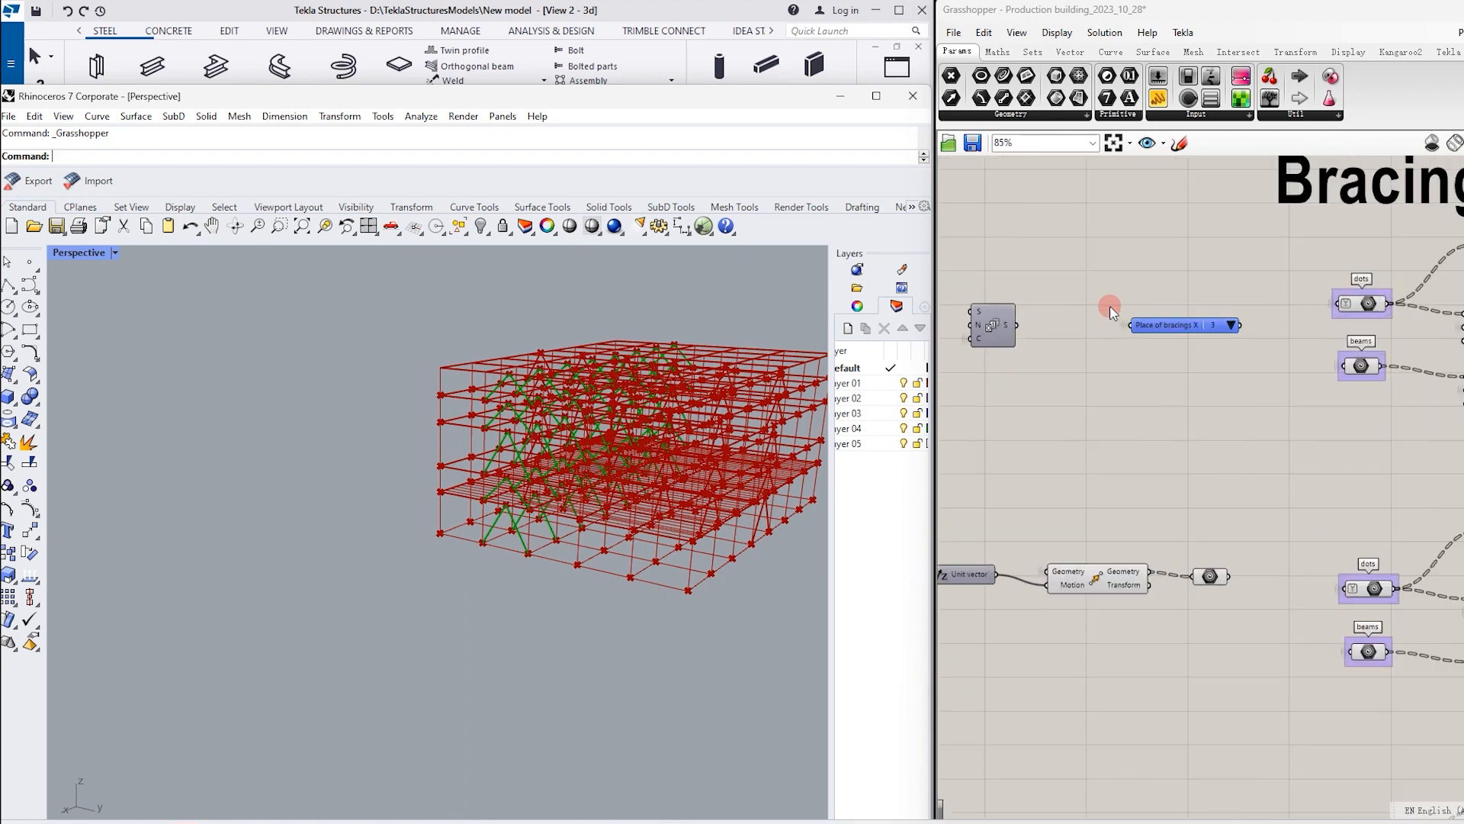
pyautogui.scroll(3, 1445, 347)
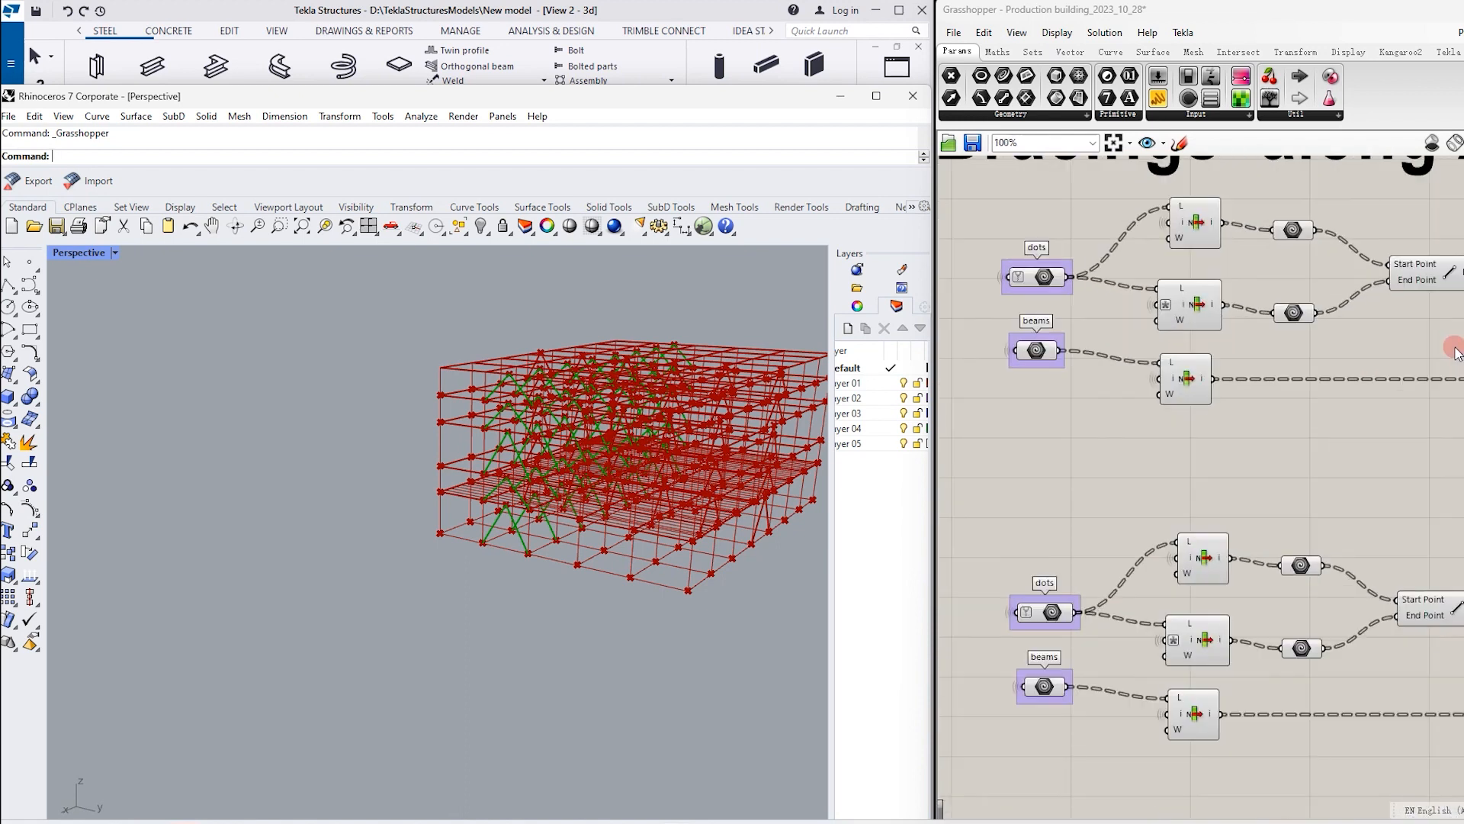
pyautogui.scroll(-1, 1086, 329)
pyautogui.moveTo(1329, 330); pyautogui.dragTo(1027, 345, button='right')
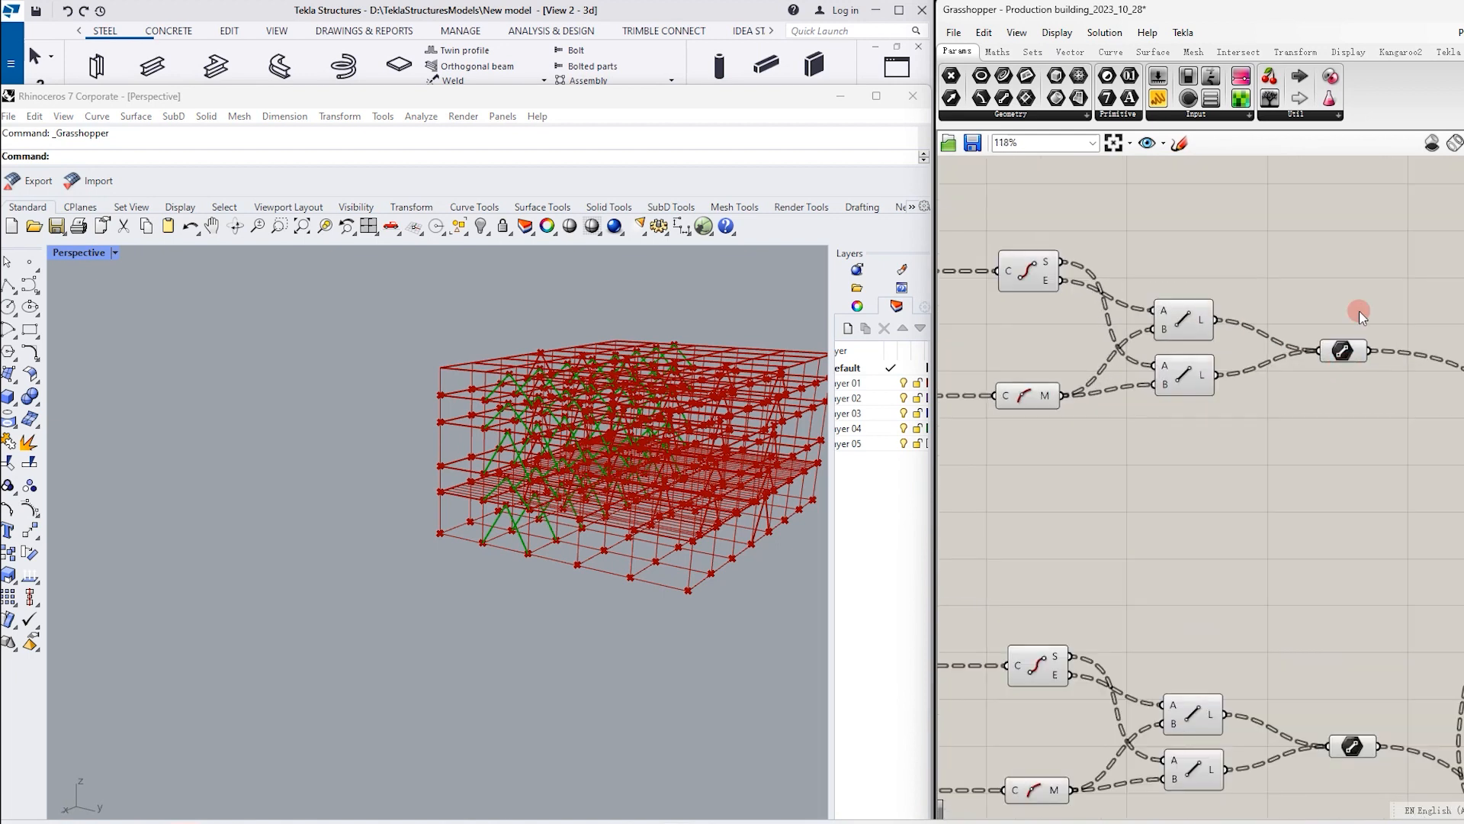
pyautogui.scroll(-5, 1354, 320)
pyautogui.scroll(7, 1136, 309)
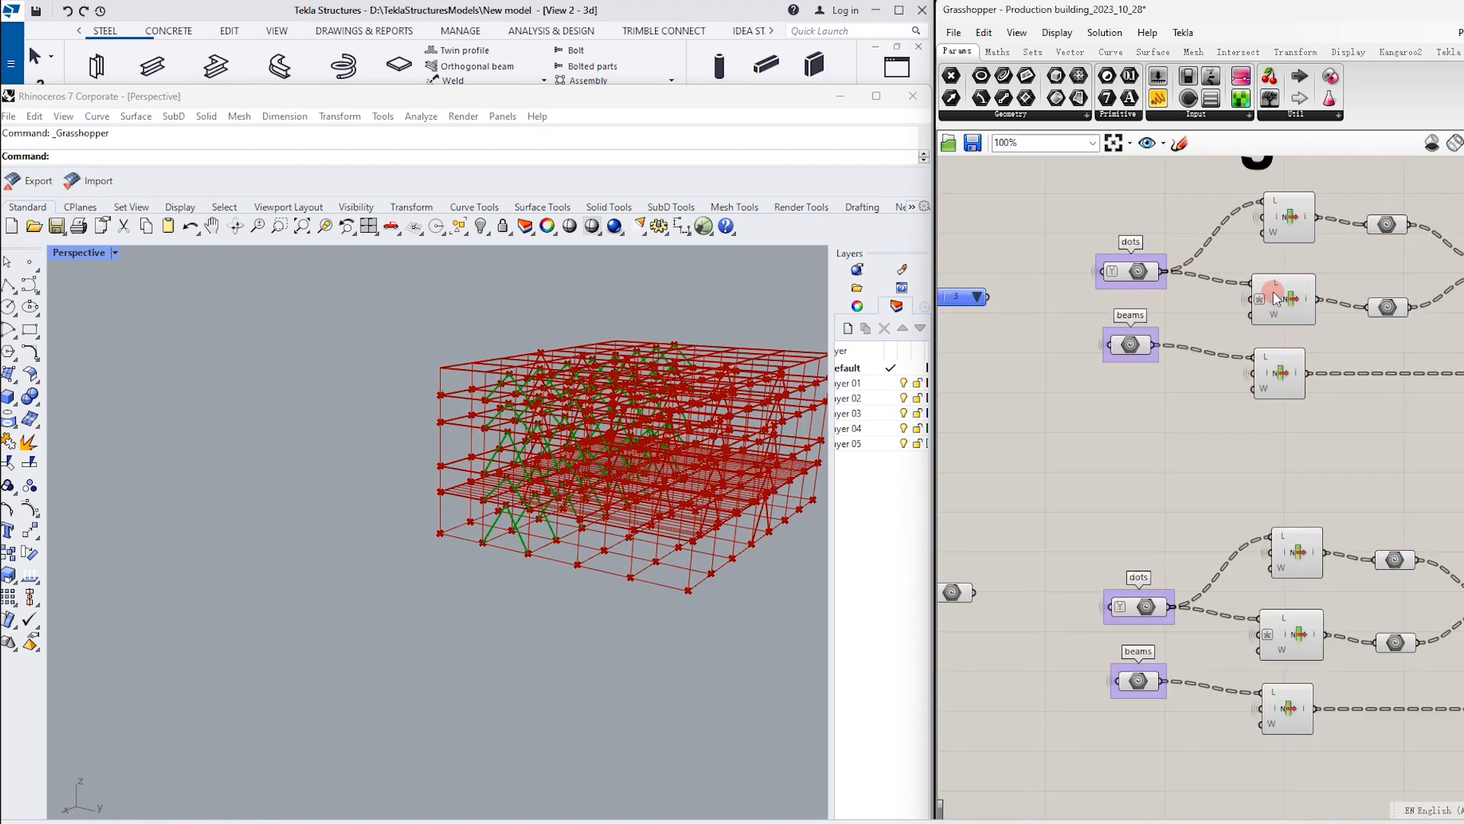
# Compare the dots input of Bracings along X with the upper Geometry input of the first Bracings along Y group
pyautogui.click(1133, 273)
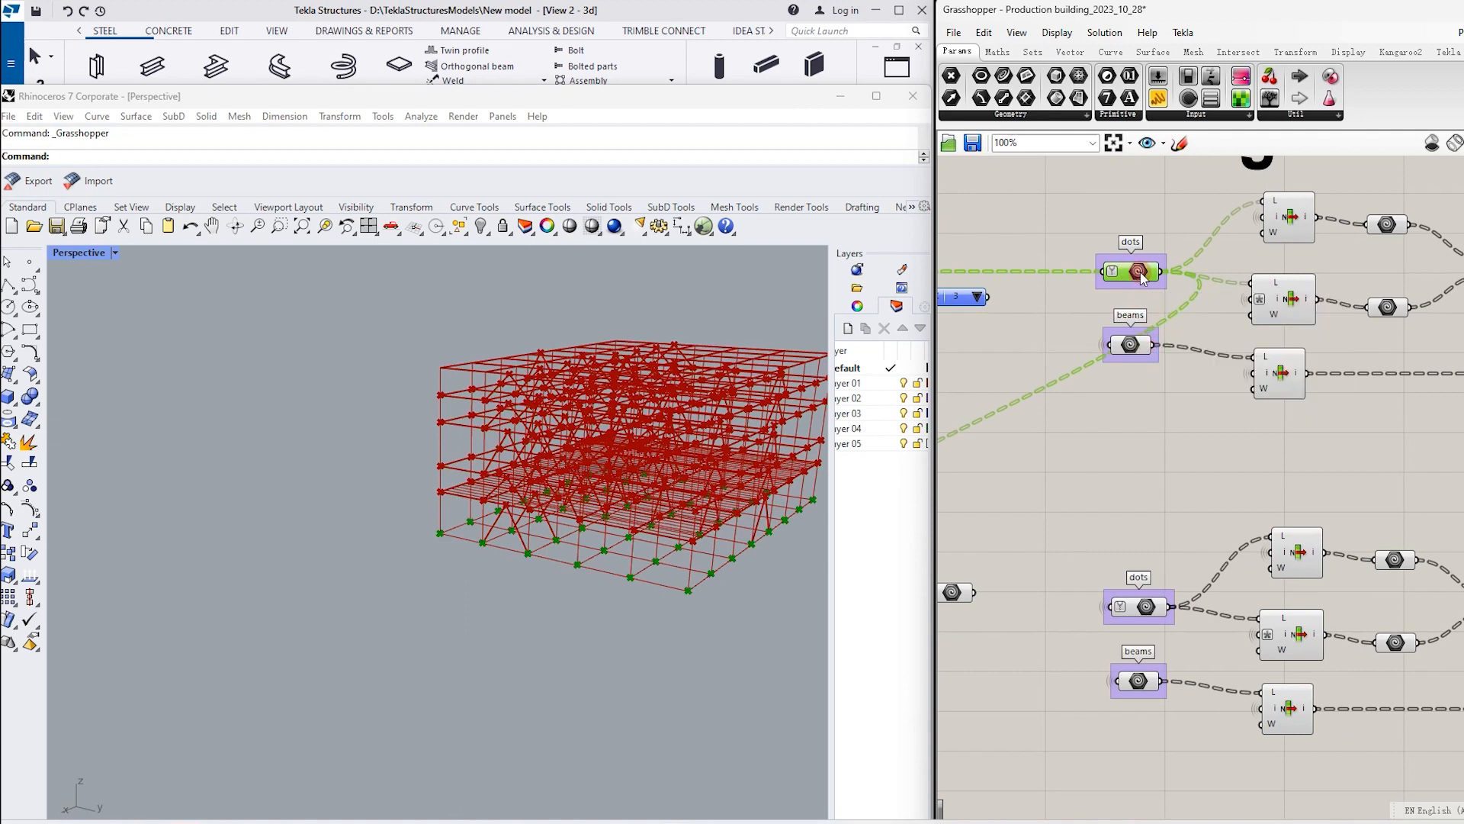
pyautogui.scroll(-5, 1339, 309)
pyautogui.moveTo(1211, 321); pyautogui.dragTo(1324, 340, button='right')
pyautogui.scroll(5, 1093, 296)
pyautogui.scroll(1, 1093, 296)
pyautogui.click(1103, 285)
pyautogui.click(1052, 315)
pyautogui.click(1108, 286)
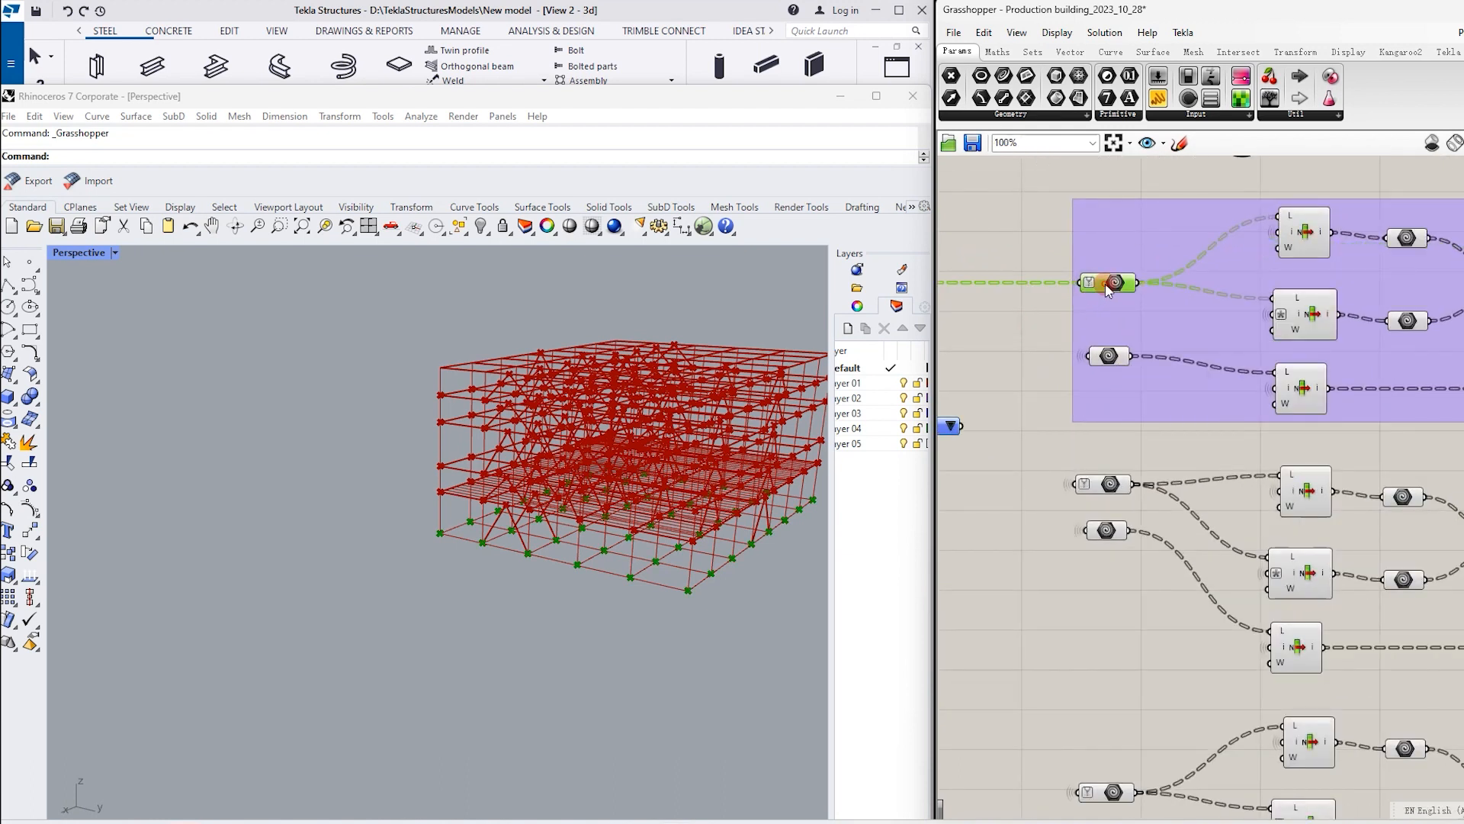
# Trace the upper Geometry input of the first Bracings along Y group back to the geometry points in the Columns section
pyautogui.scroll(-6, 1295, 347)
pyautogui.moveTo(1172, 334); pyautogui.dragTo(1411, 334, button='right')
pyautogui.scroll(3, 1197, 324)
pyautogui.scroll(5, 1158, 287)
pyautogui.click(1124, 292)
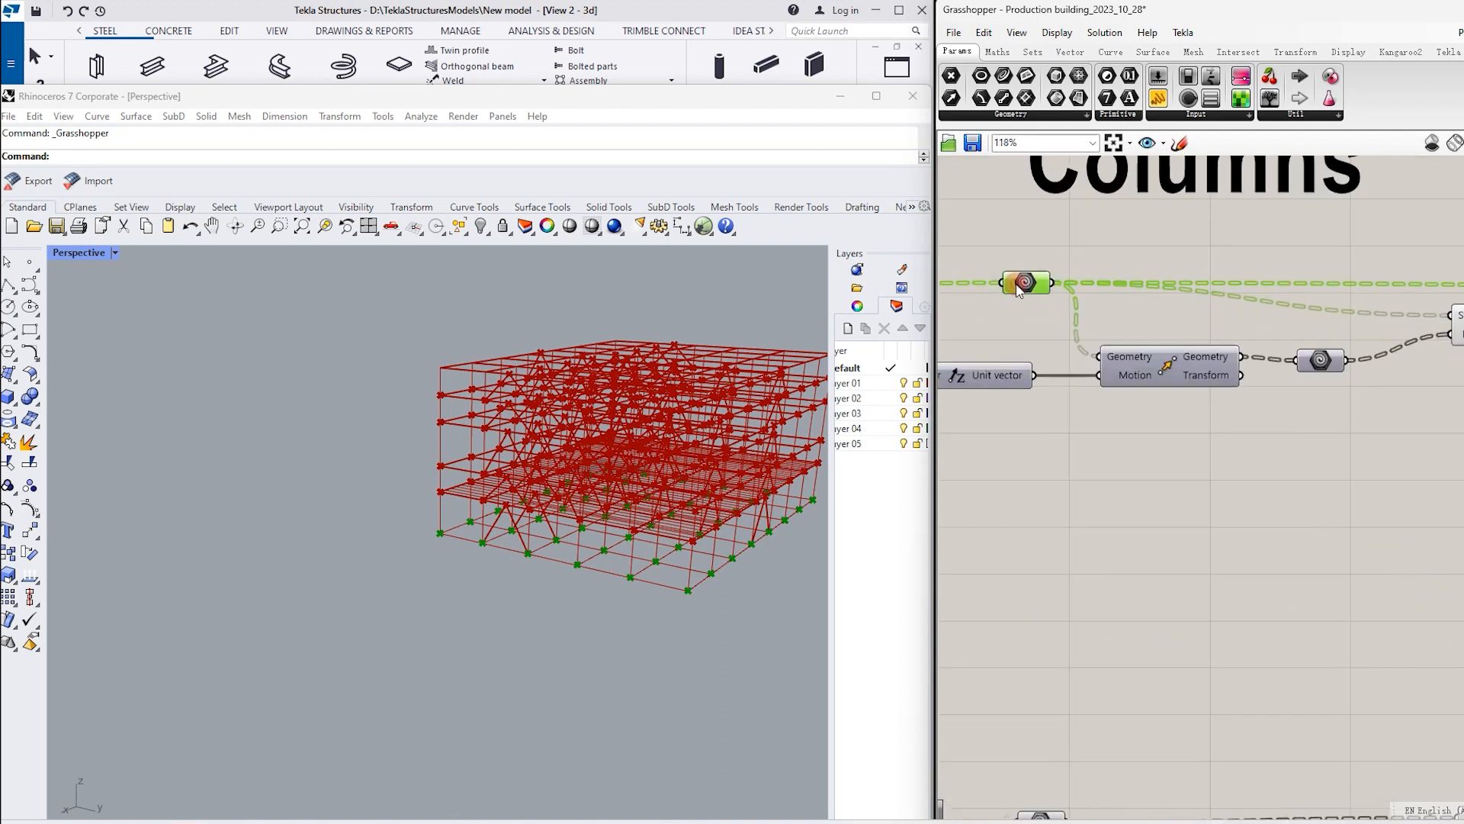
pyautogui.scroll(-10, 996, 304)
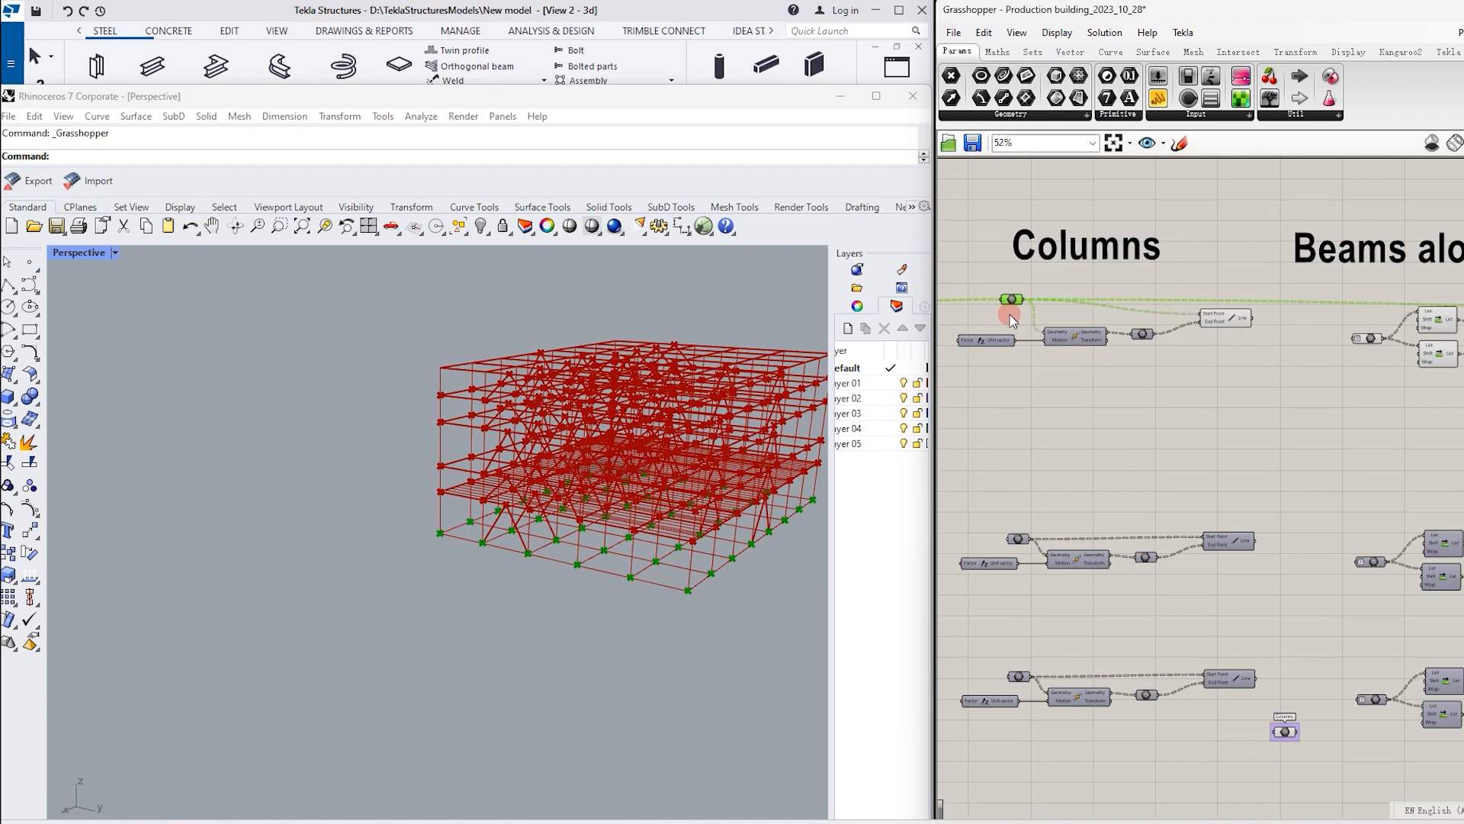
pyautogui.scroll(5, 1350, 307)
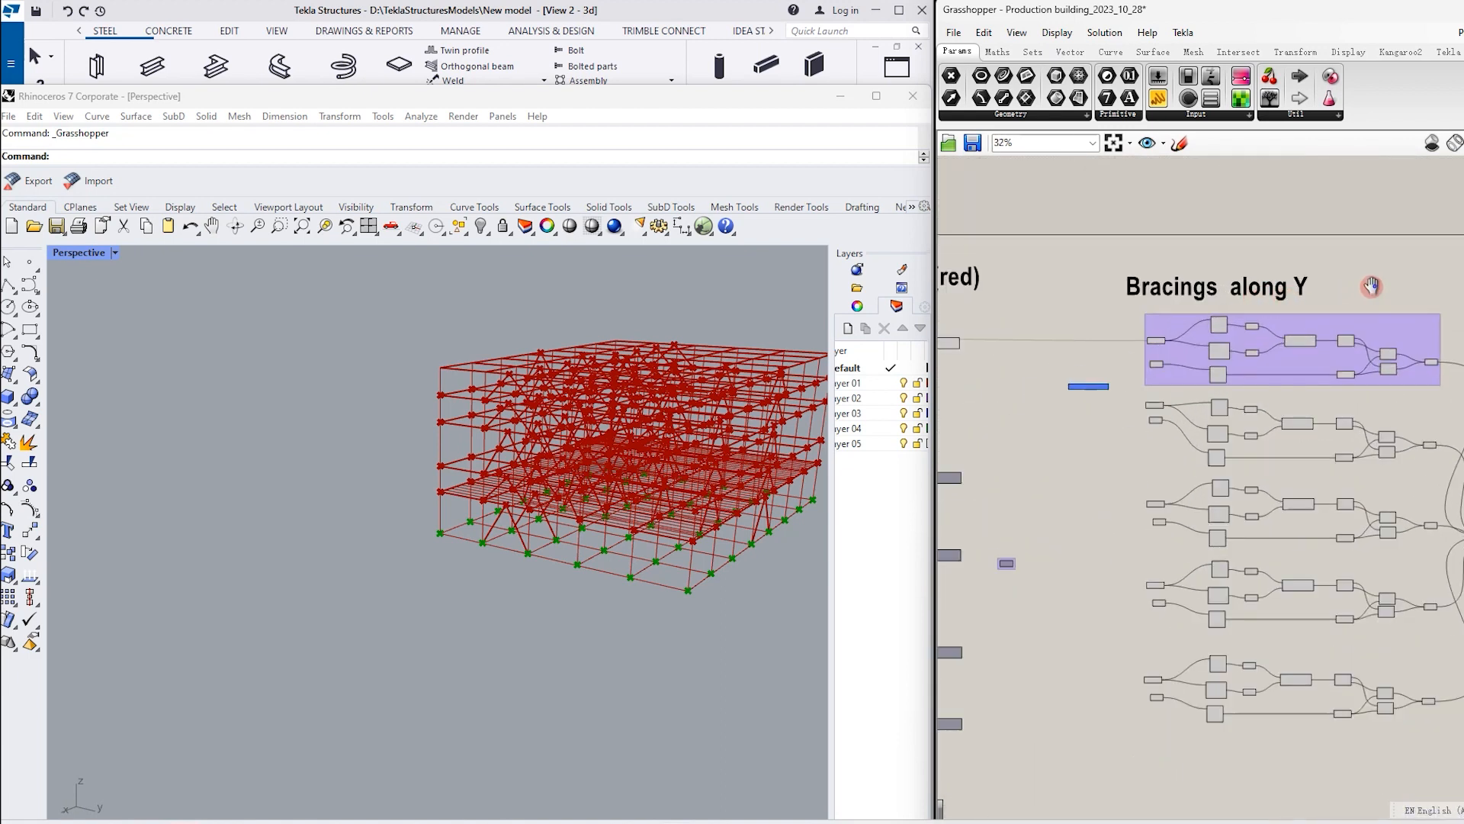
# Highlight the combined bracing lines at the end of the first Bracings along X group
pyautogui.moveTo(1441, 291); pyautogui.dragTo(1082, 308, button='right')
pyautogui.moveTo(1358, 348); pyautogui.dragTo(988, 340, button='right')
pyautogui.scroll(4, 1348, 370)
pyautogui.click(1348, 368)
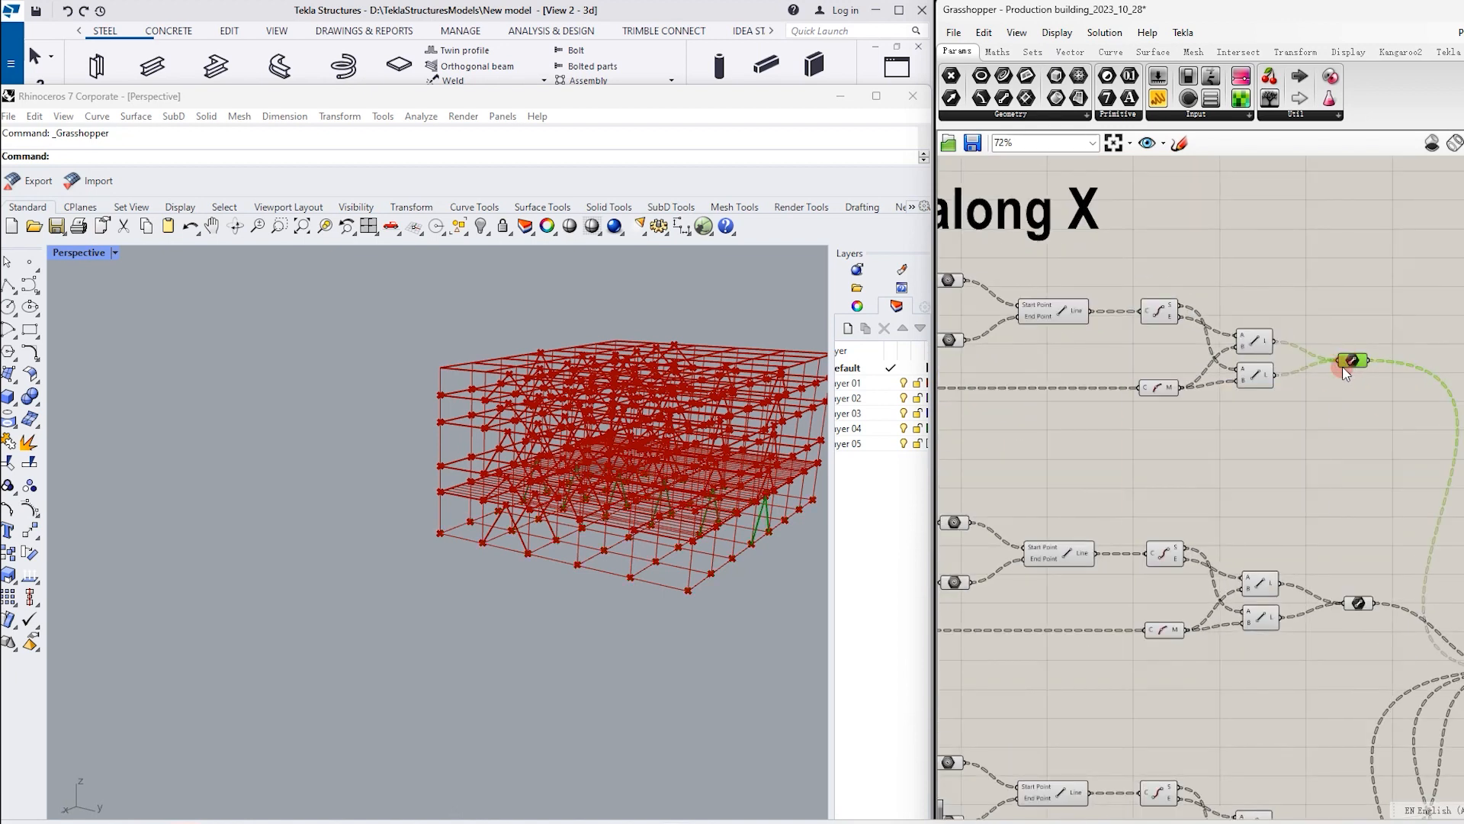
pyautogui.moveTo(1346, 373)
pyautogui.scroll(-3, 1175, 378)
pyautogui.scroll(4, 1019, 366)
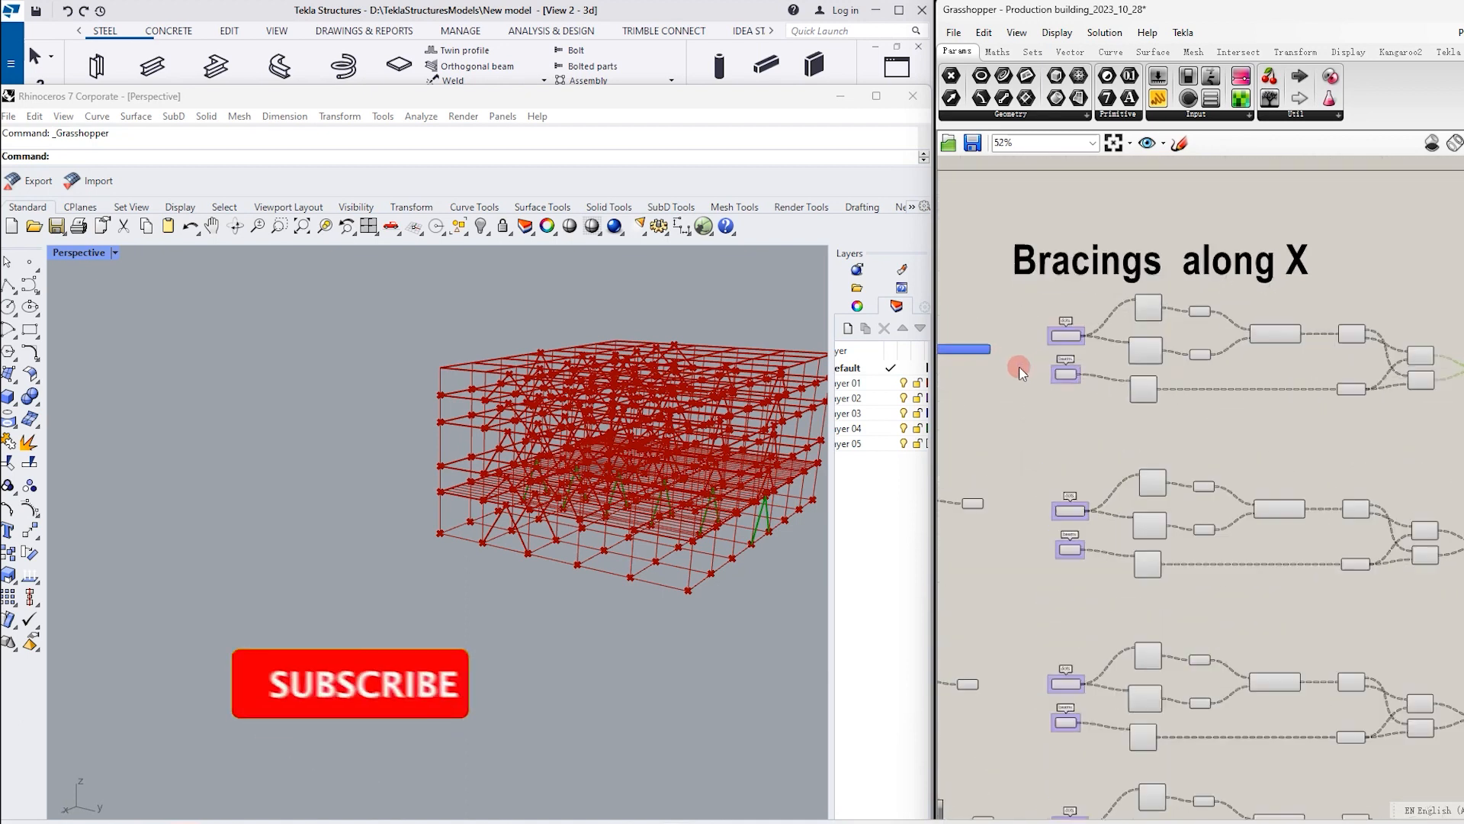
# Trace the dots input of the first Bracings along X group back to the YX grid's points
pyautogui.click(1078, 328)
pyautogui.scroll(-4, 1305, 378)
pyautogui.scroll(-5, 1306, 379)
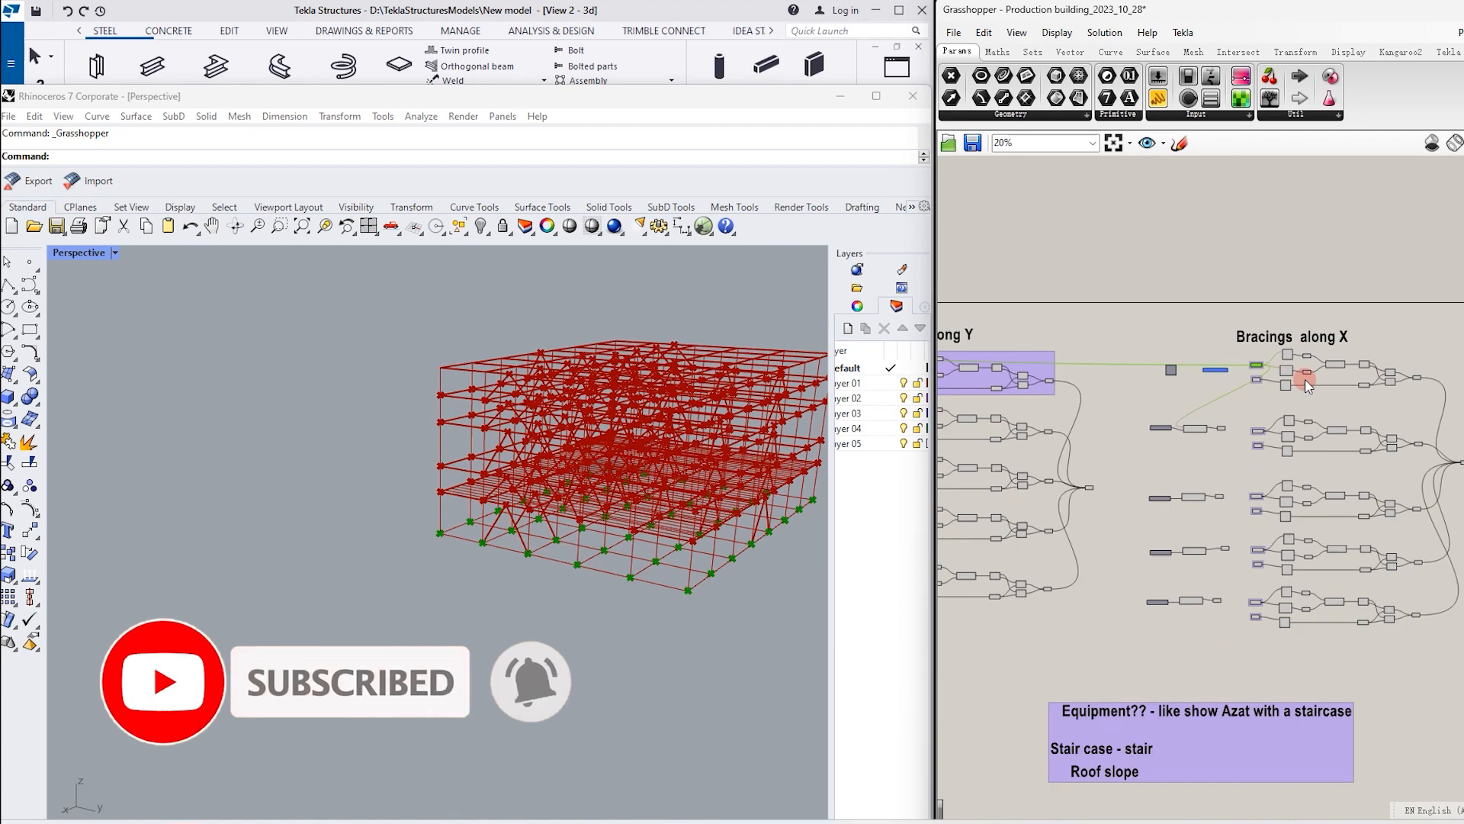
pyautogui.scroll(10, 1014, 592)
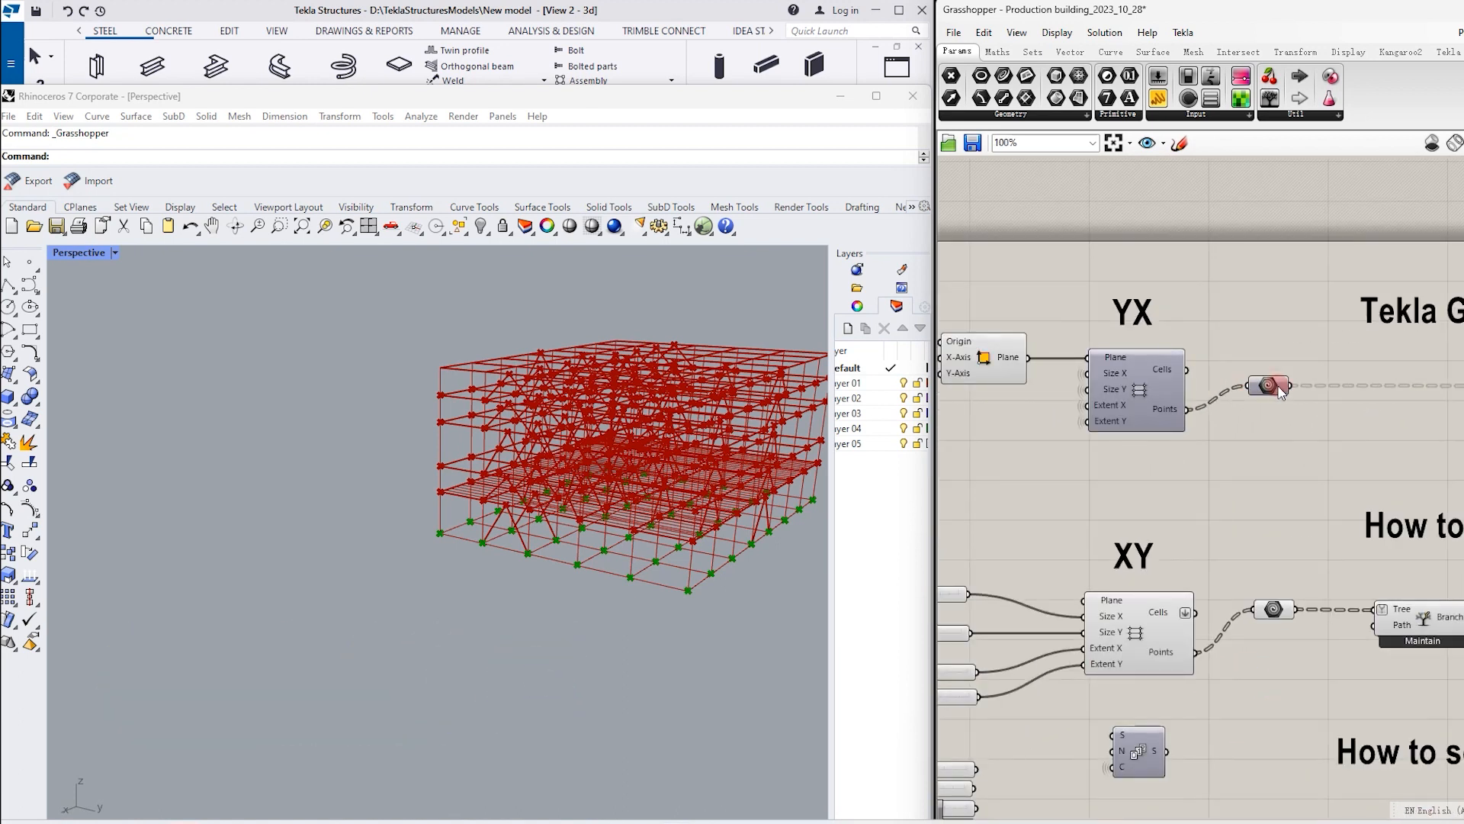
pyautogui.scroll(-3, 1270, 392)
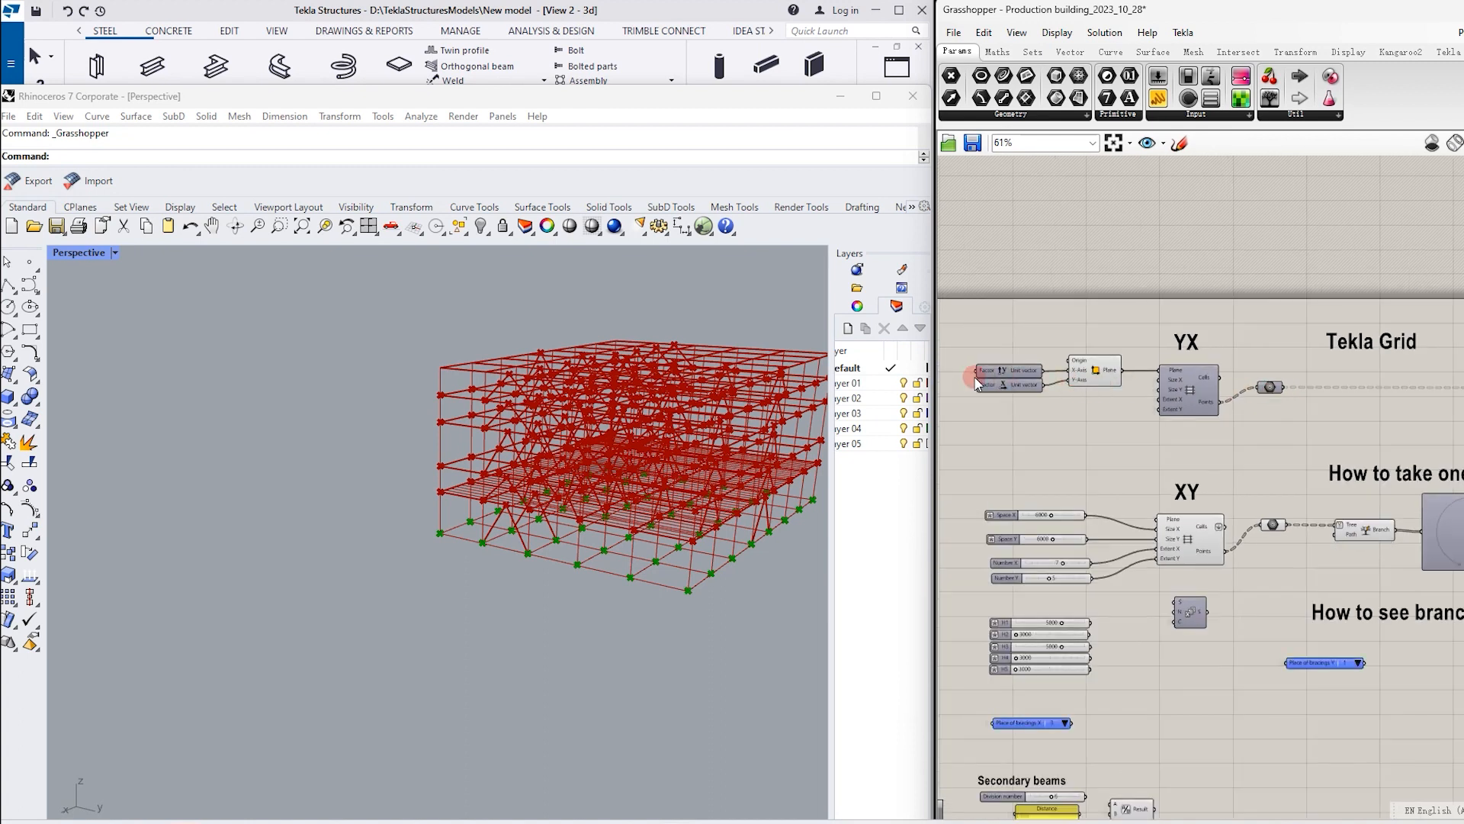
pyautogui.scroll(3, 1271, 401)
pyautogui.scroll(-15, 1066, 348)
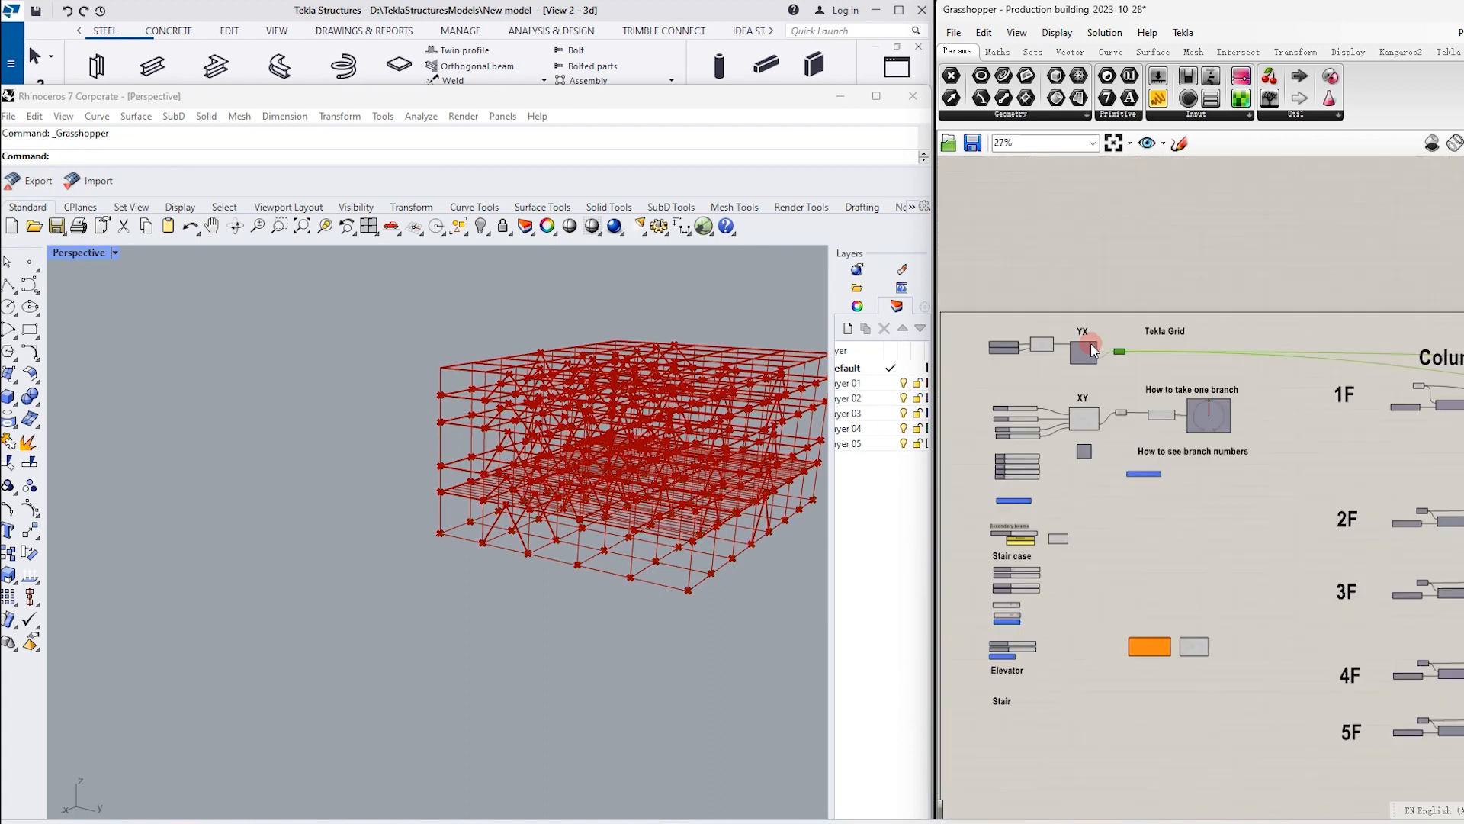
pyautogui.scroll(15, 1163, 358)
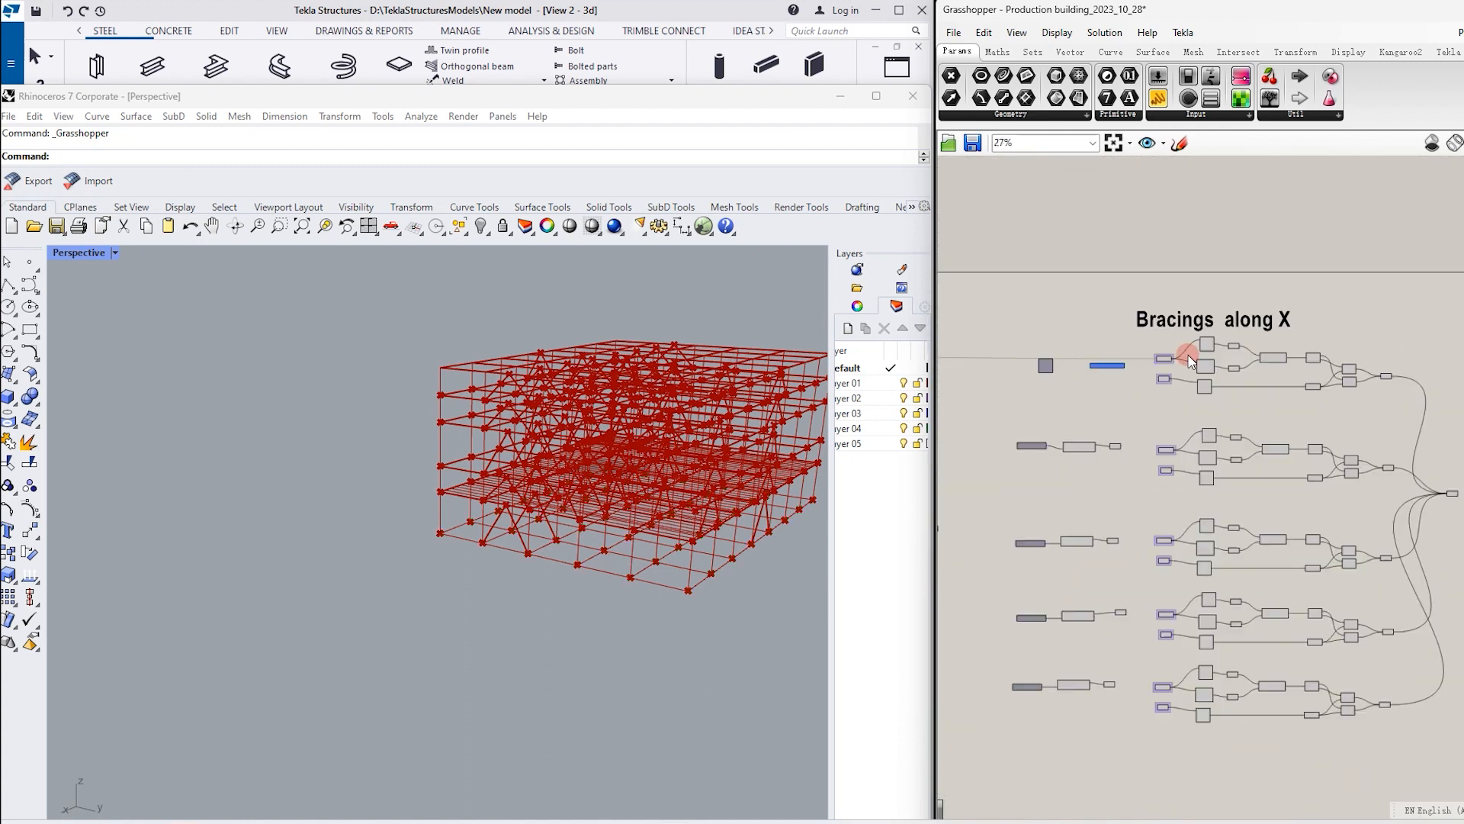
# Highlight the dots input and the beams input of the first Bracings along X group to compare their geometry
pyautogui.click(1144, 379)
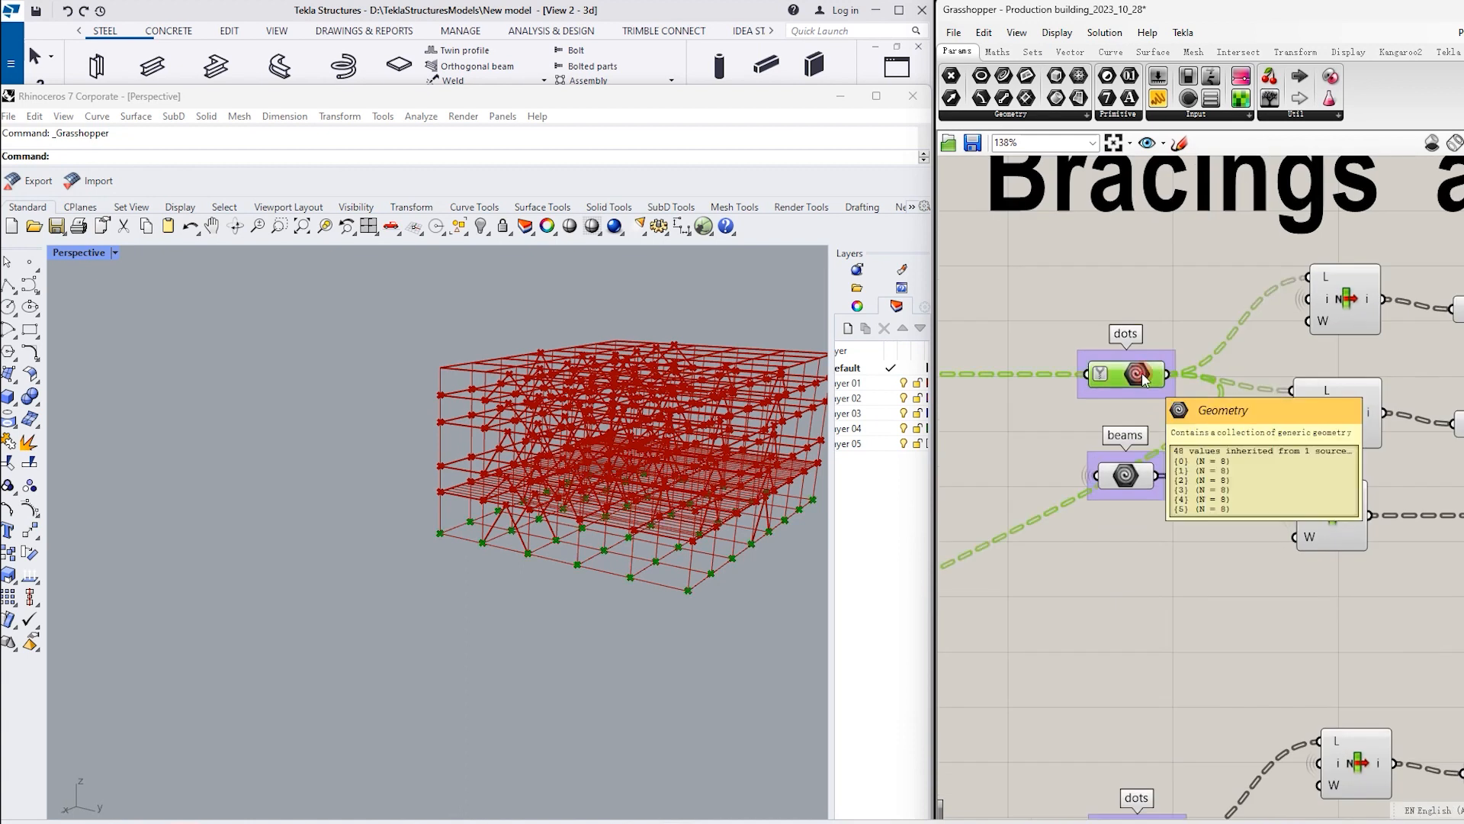
pyautogui.click(1137, 476)
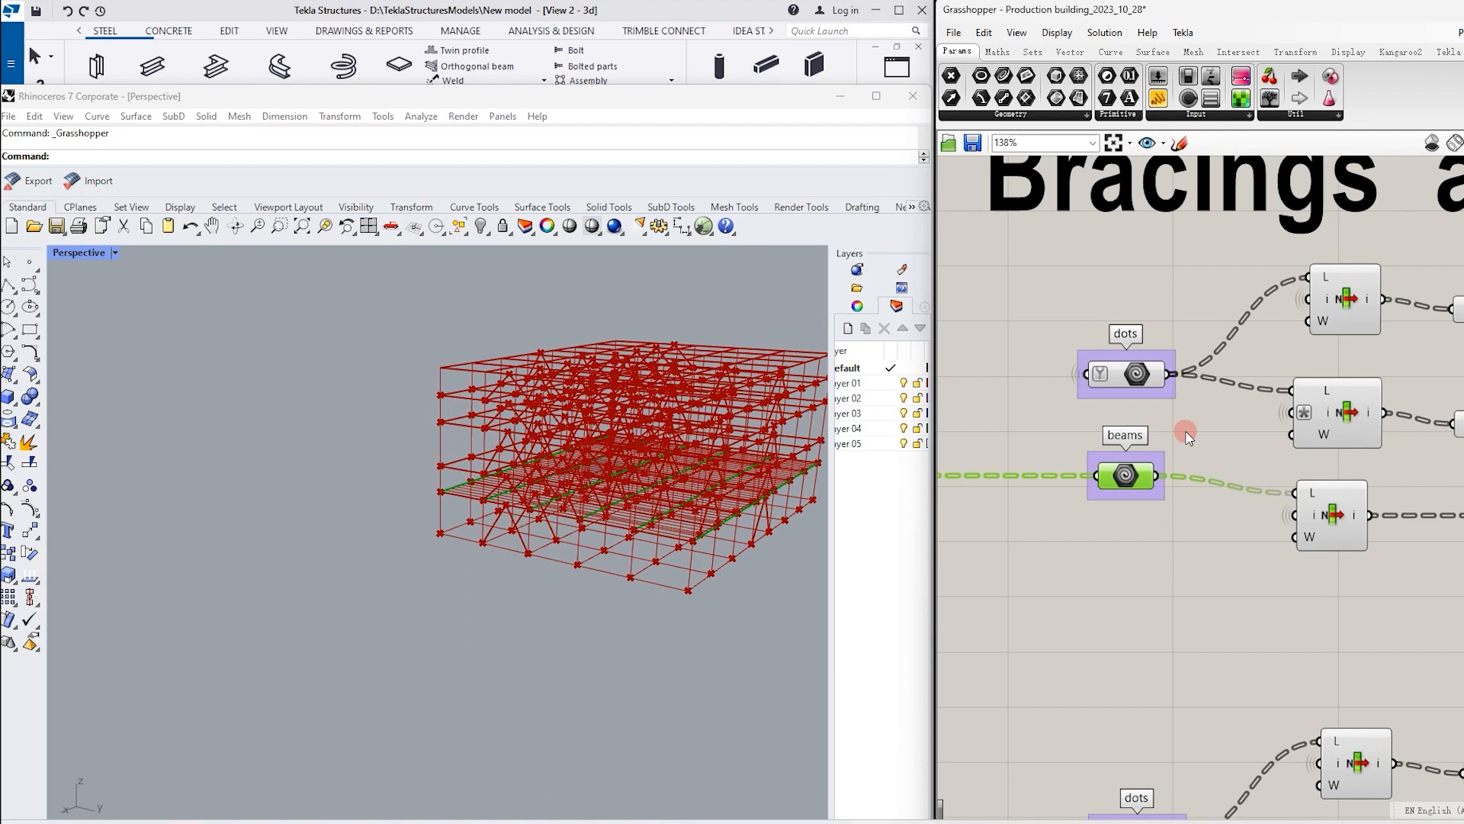
pyautogui.scroll(-5, 1187, 436)
pyautogui.scroll(-6, 1234, 450)
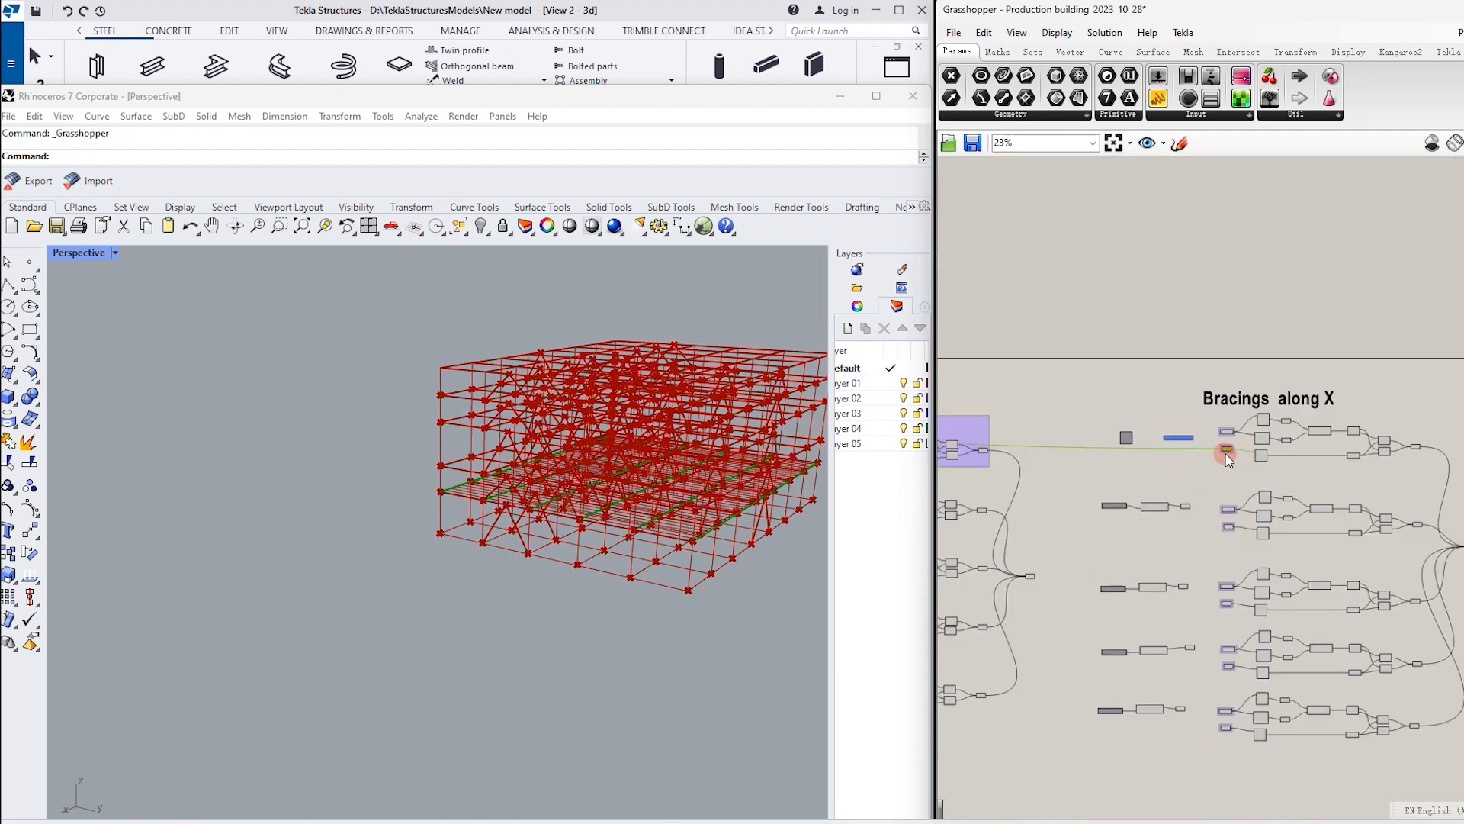
# Trace the beams input of the first Bracings along X group back to the output of the uppermost Beams along X (red) group
pyautogui.scroll(4, 1234, 452)
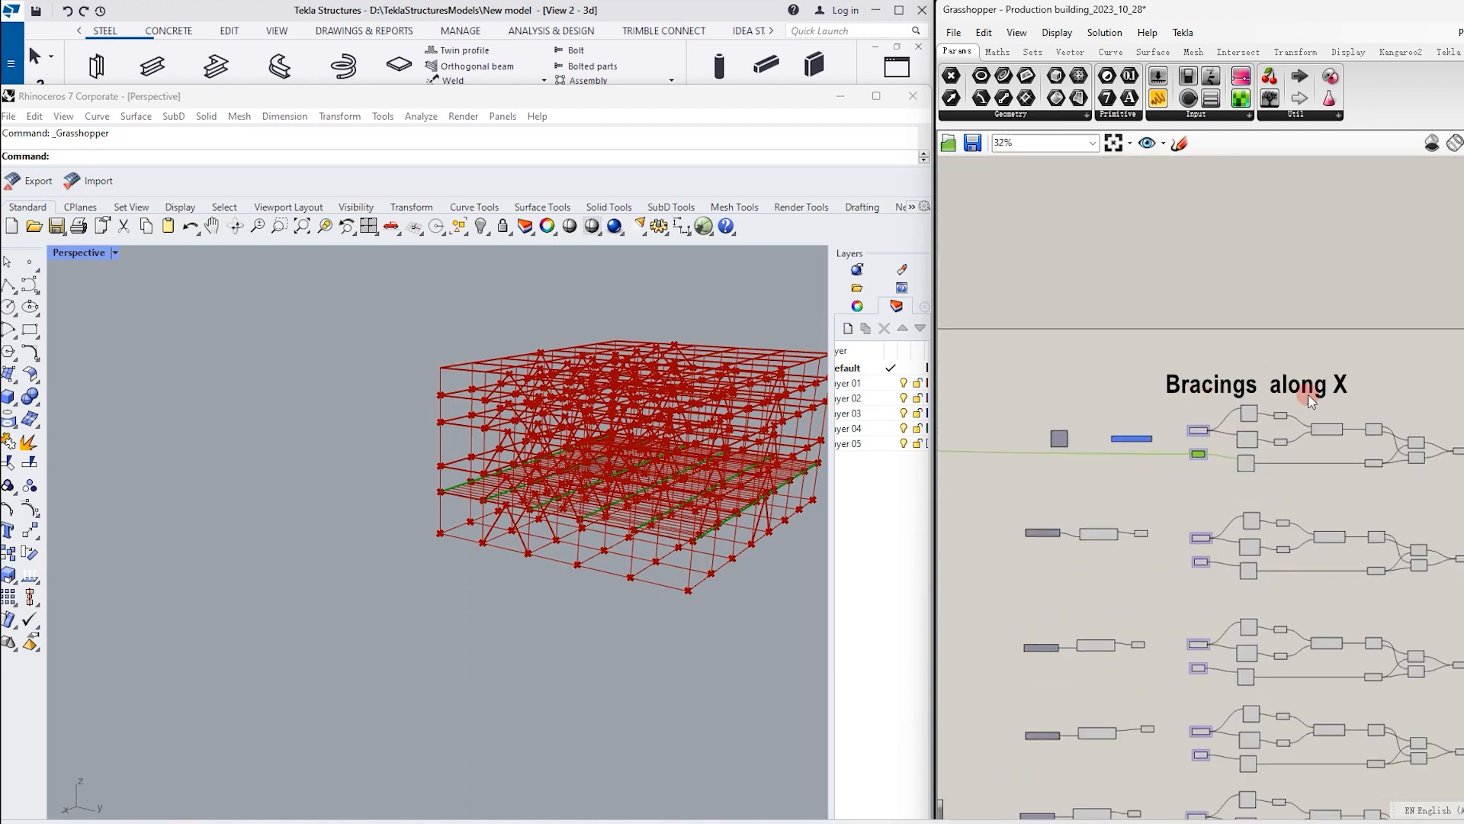
pyautogui.scroll(2, 1192, 459)
pyautogui.scroll(-5, 1198, 460)
pyautogui.scroll(5, 1198, 459)
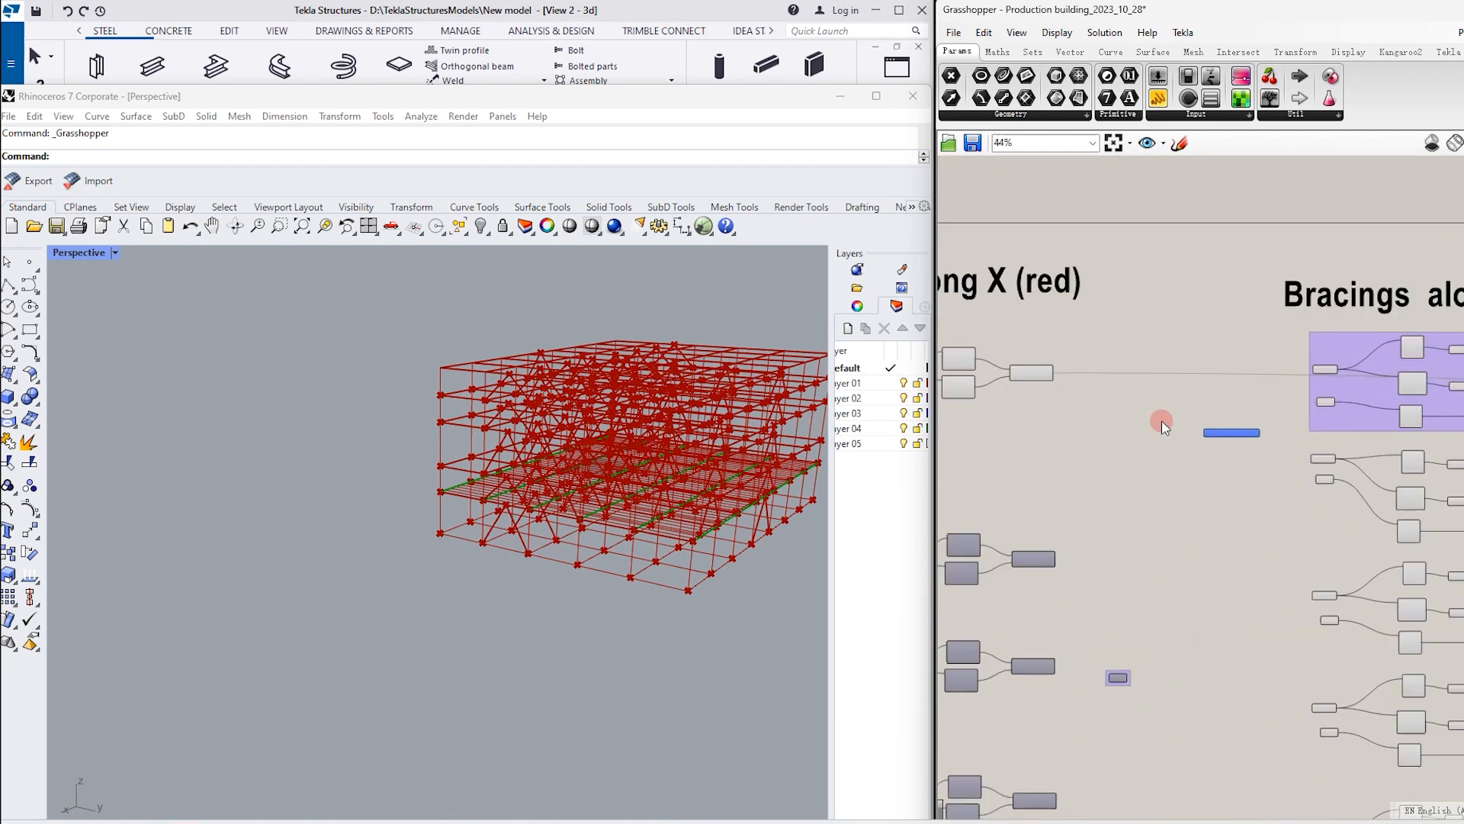
pyautogui.moveTo(1151, 333); pyautogui.dragTo(1170, 340, button='right')
pyautogui.scroll(-2, 1236, 340)
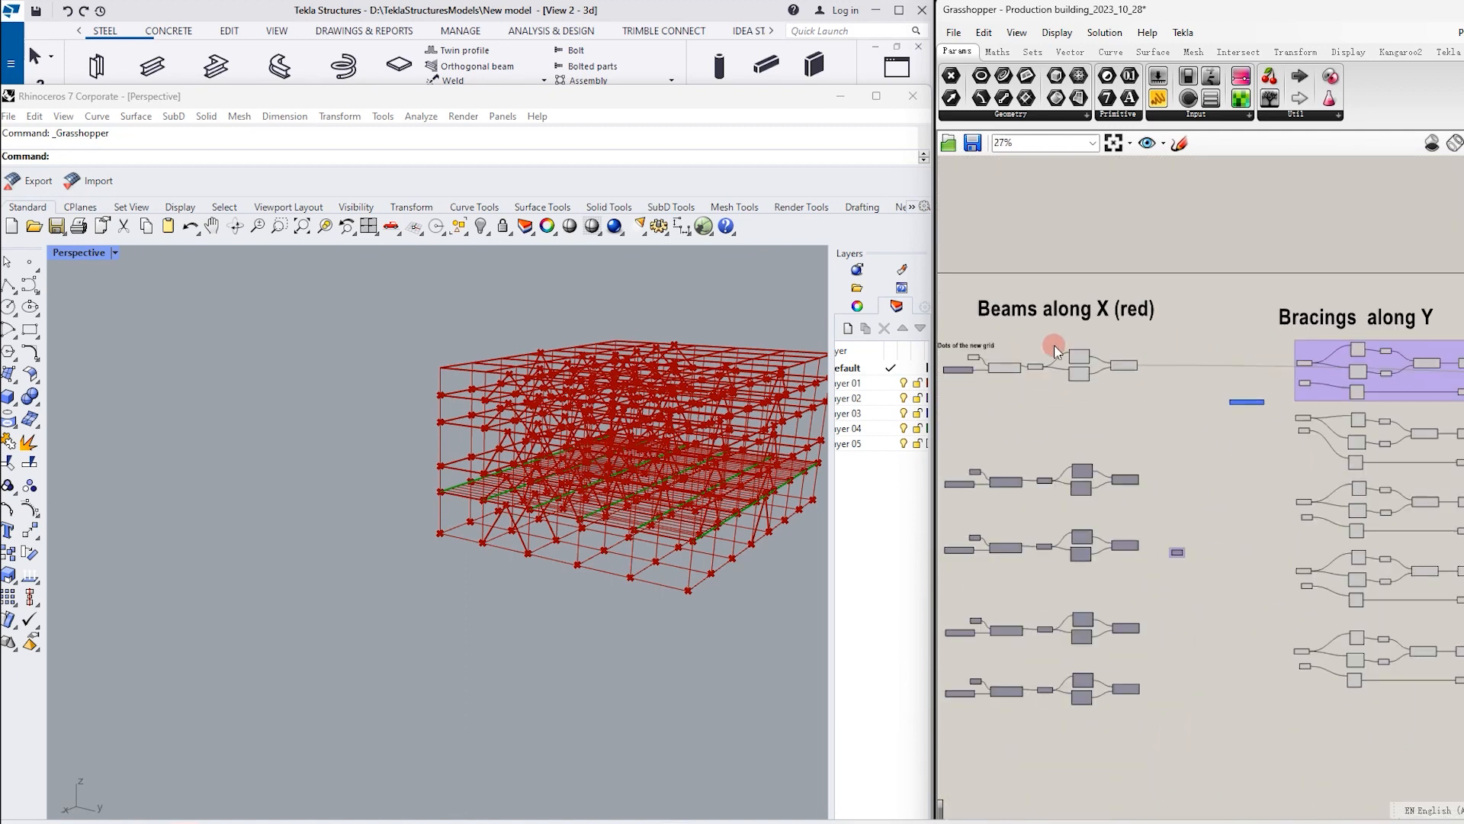
pyautogui.scroll(2, 1055, 348)
pyautogui.click(1181, 375)
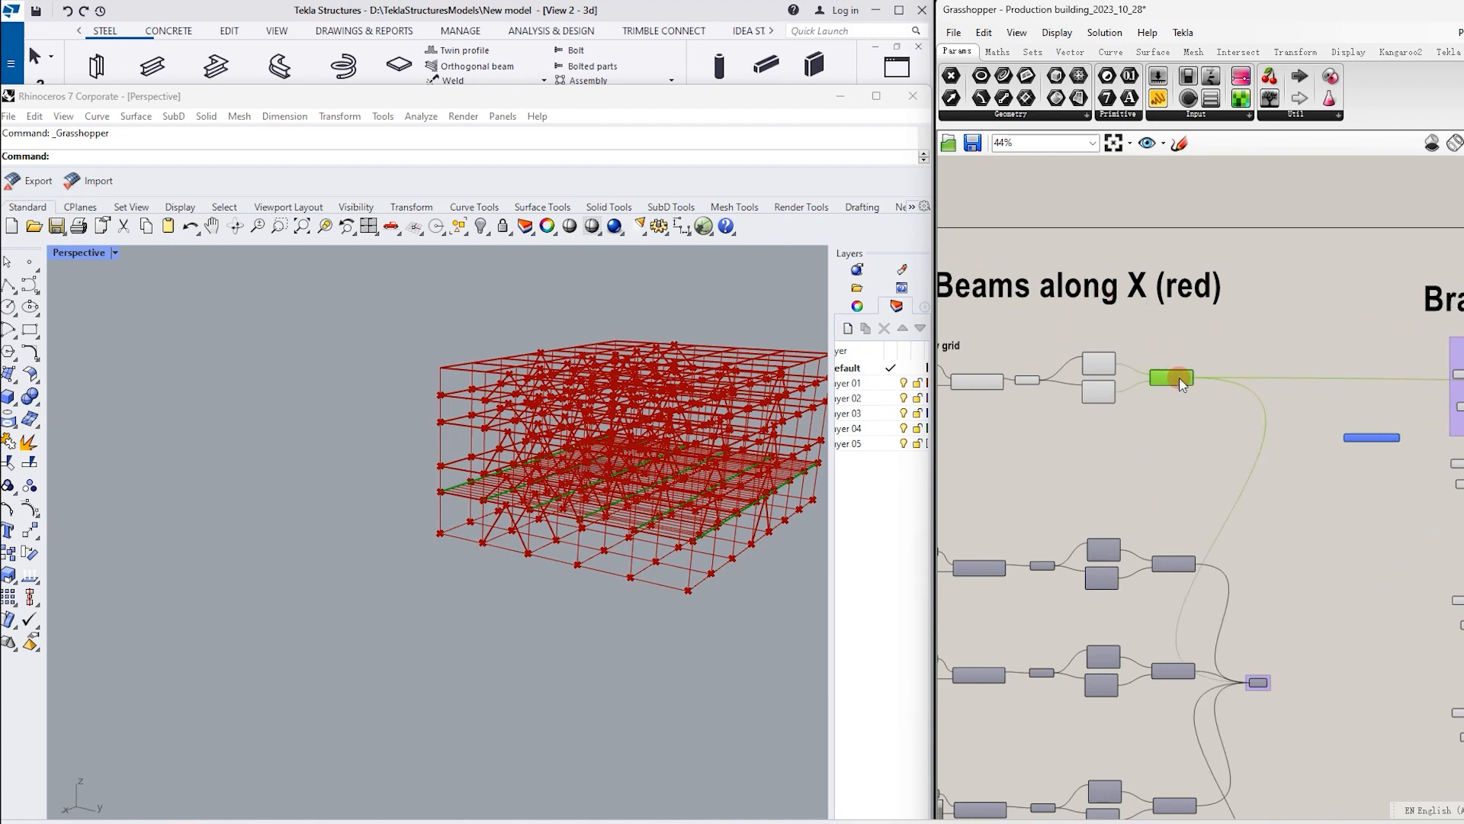
pyautogui.click(1206, 342)
pyautogui.click(1178, 378)
pyautogui.scroll(-5, 1174, 377)
pyautogui.scroll(4, 1343, 381)
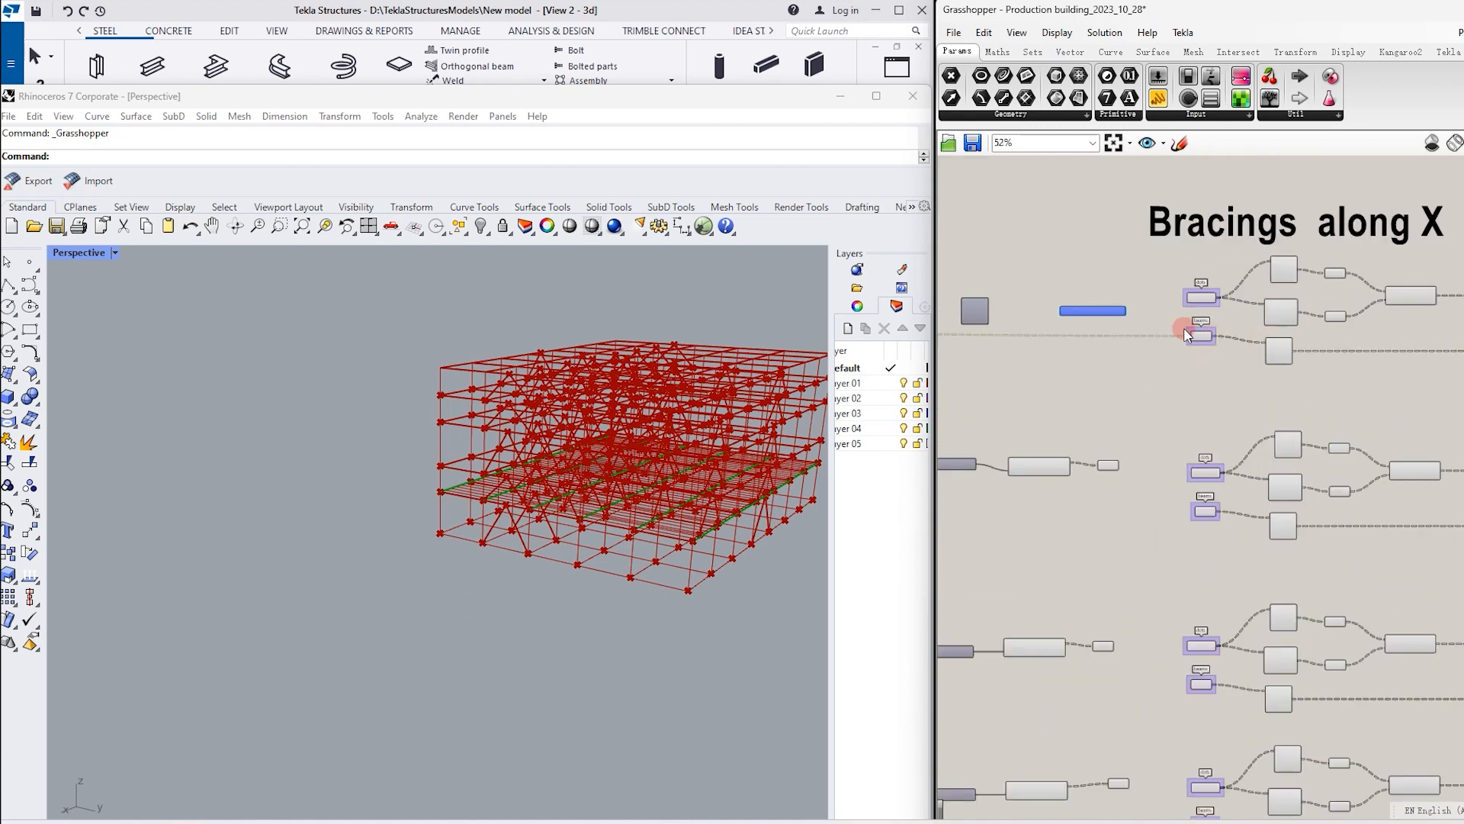
pyautogui.scroll(-3, 1186, 331)
pyautogui.scroll(3, 1395, 342)
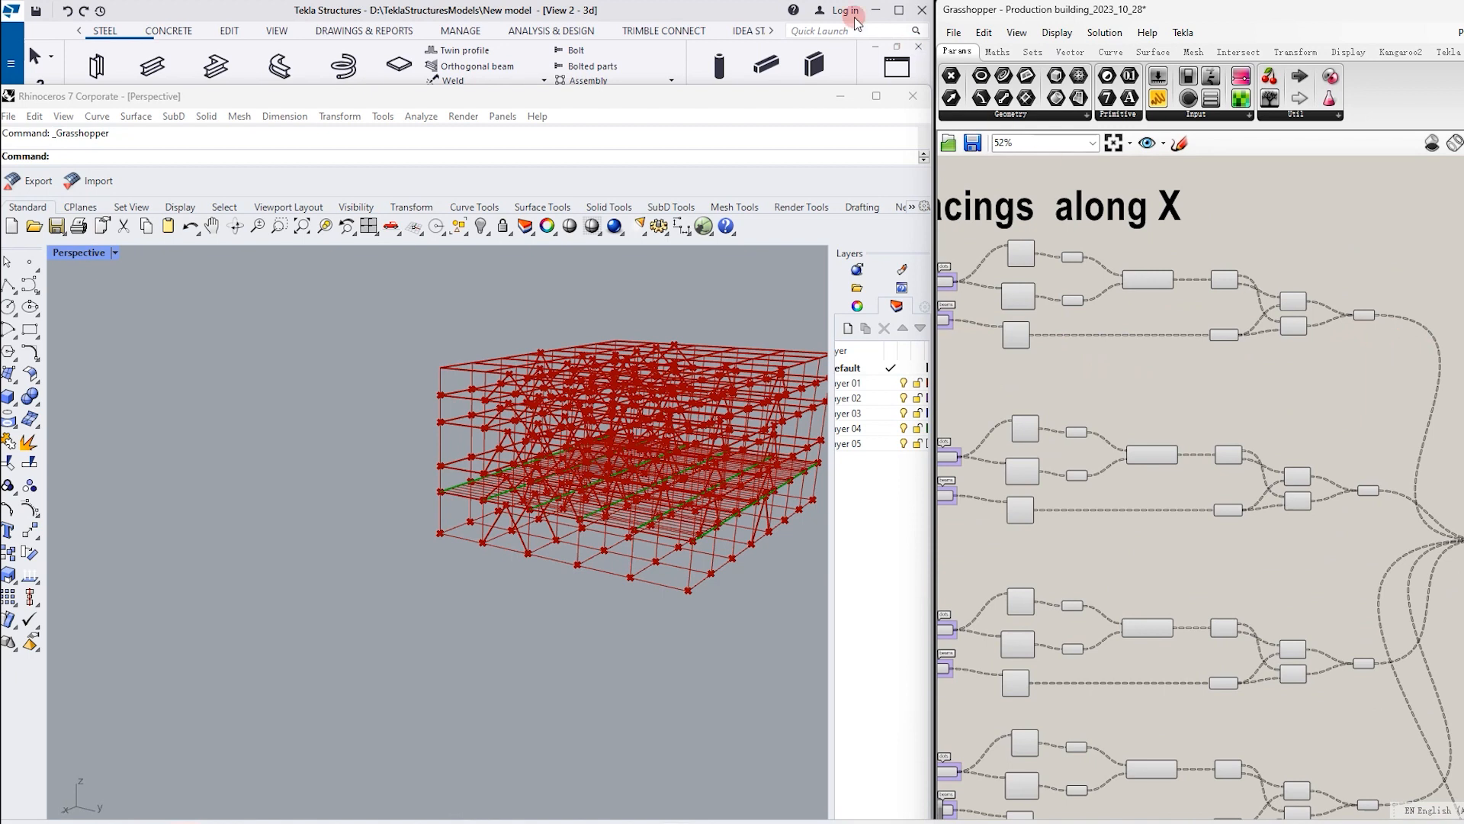
# Move the Rhino window clear of the Tekla Structures view and orbit the steel building model to inspect its bracings
pyautogui.moveTo(780, 103); pyautogui.dragTo(664, 740)
pyautogui.click(552, 476)
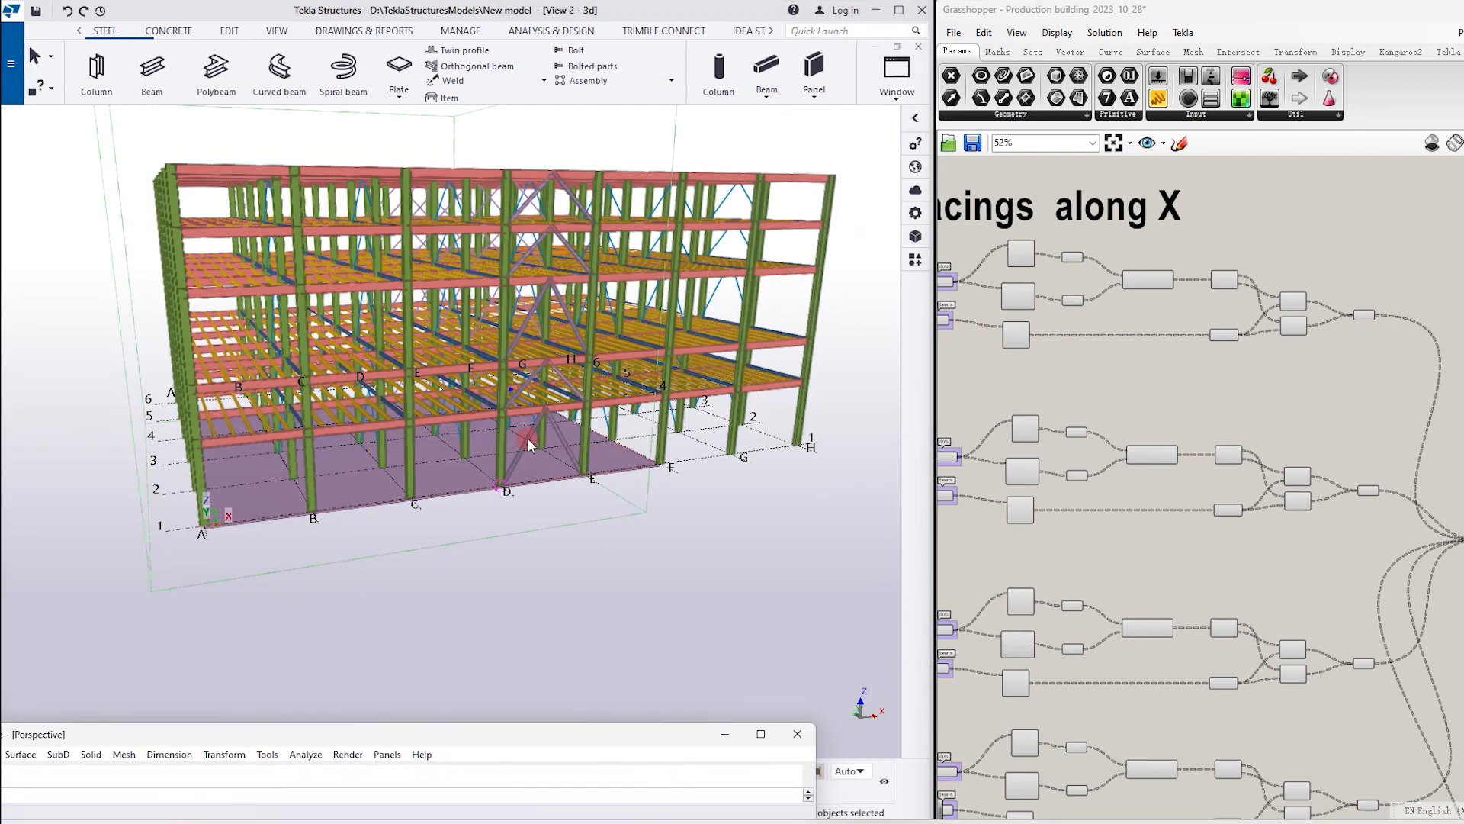
pyautogui.scroll(-1, 560, 409)
pyautogui.keyDown('ctrl'); pyautogui.moveTo(500, 389); pyautogui.dragTo(558, 403, button='middle'); pyautogui.keyUp('ctrl')
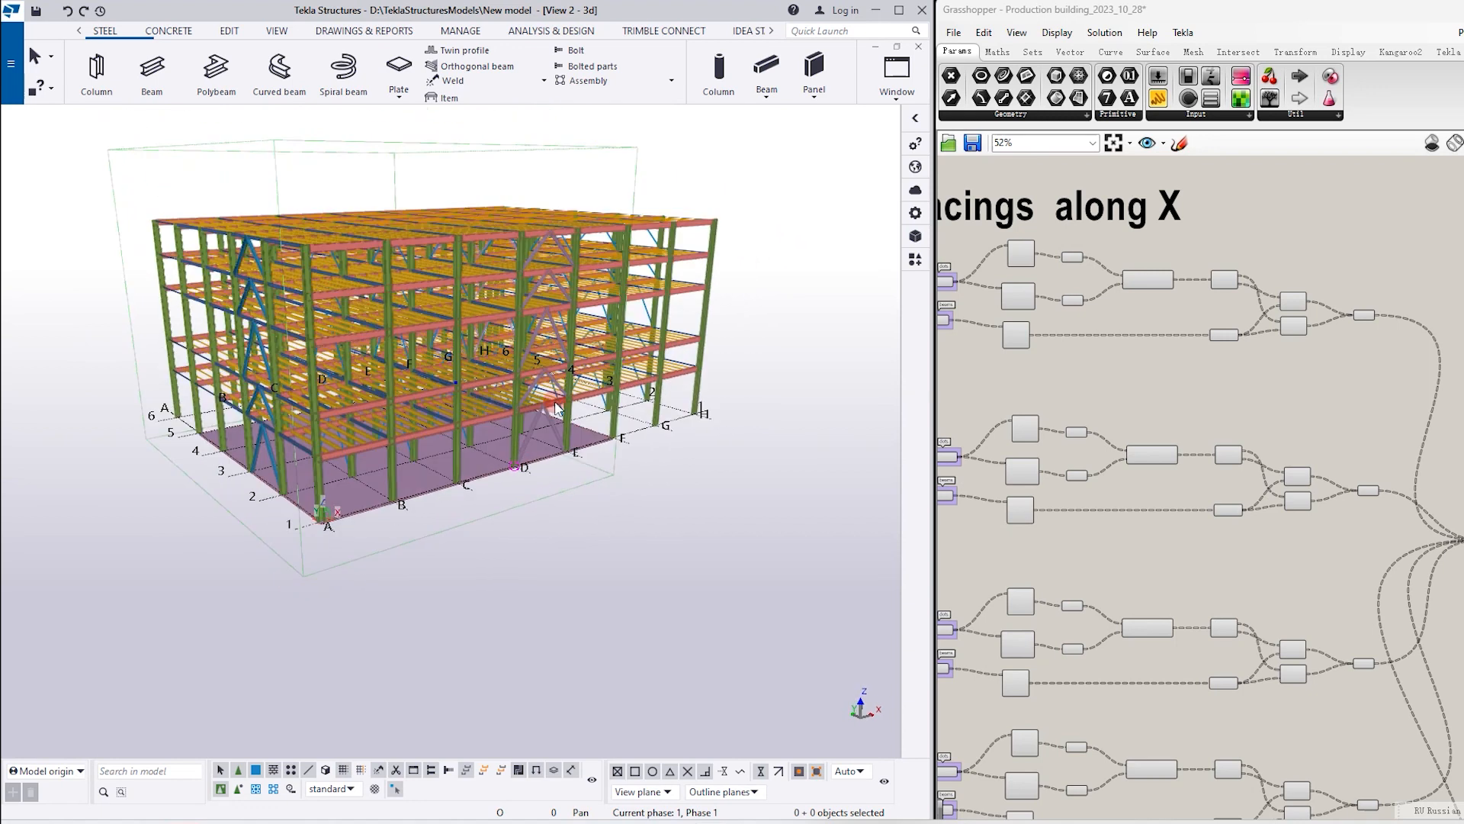